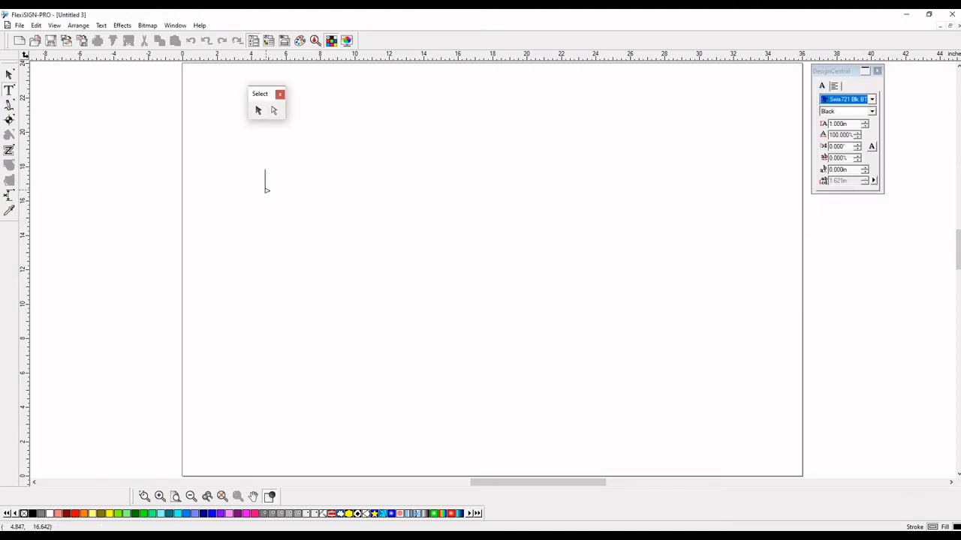
Create the text "RK STICKEYS" on the page at about X 4.8 in, Y 16.6 in
{"action": "left_click", "coordinate": [267, 187]}
{"action": "type", "text": "RK"}
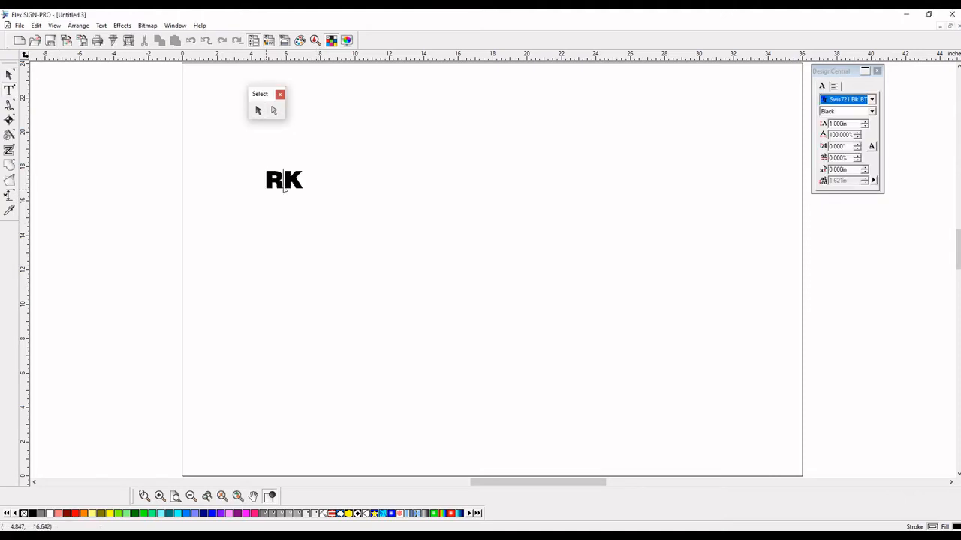
{"action": "type", "text": " STIC"}
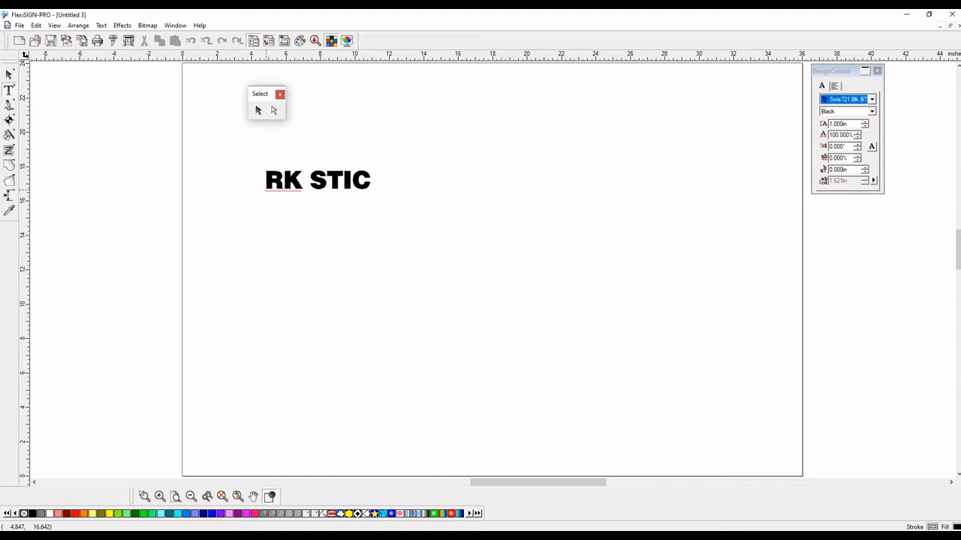
{"action": "type", "text": "KE"}
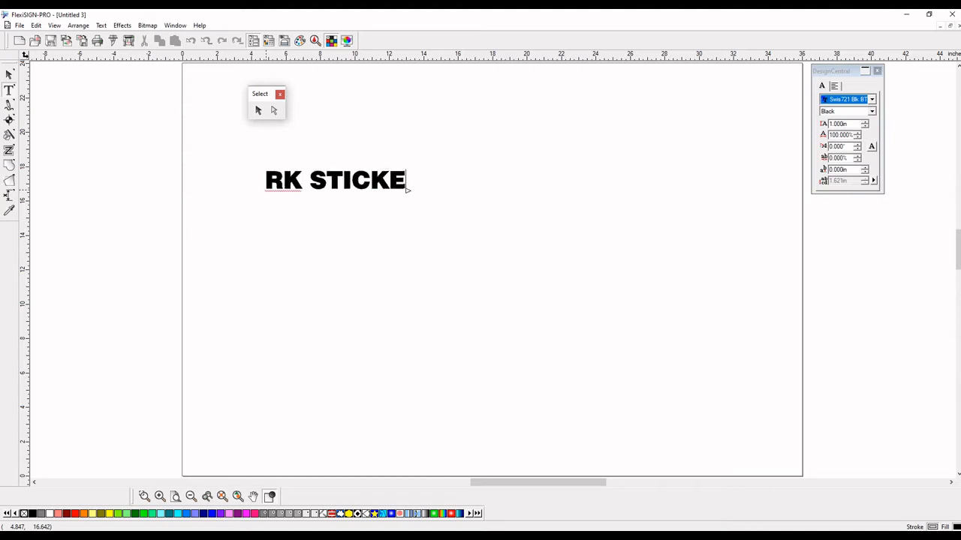
{"action": "type", "text": "YE"}
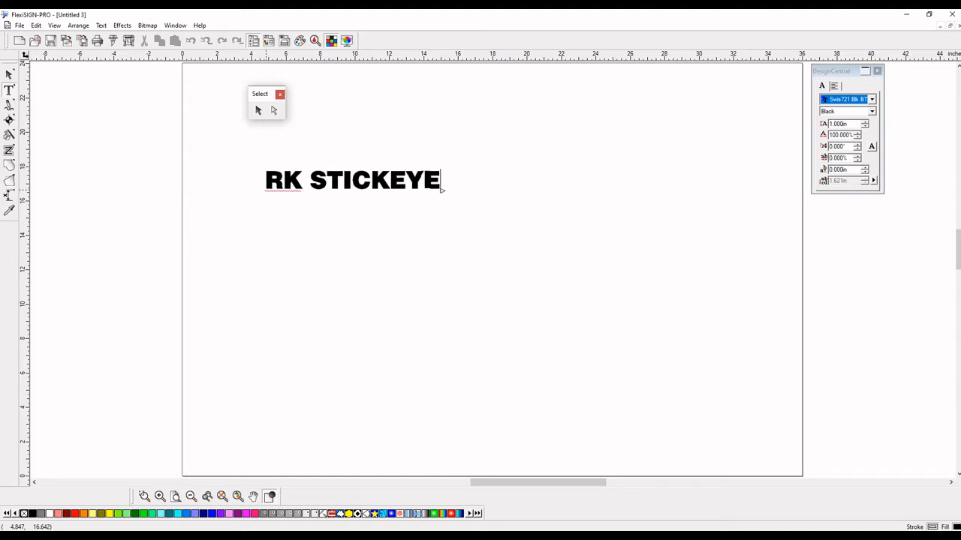
{"action": "key", "text": "BackSpace"}
{"action": "type", "text": "S"}
{"action": "left_click", "coordinate": [9, 75]}
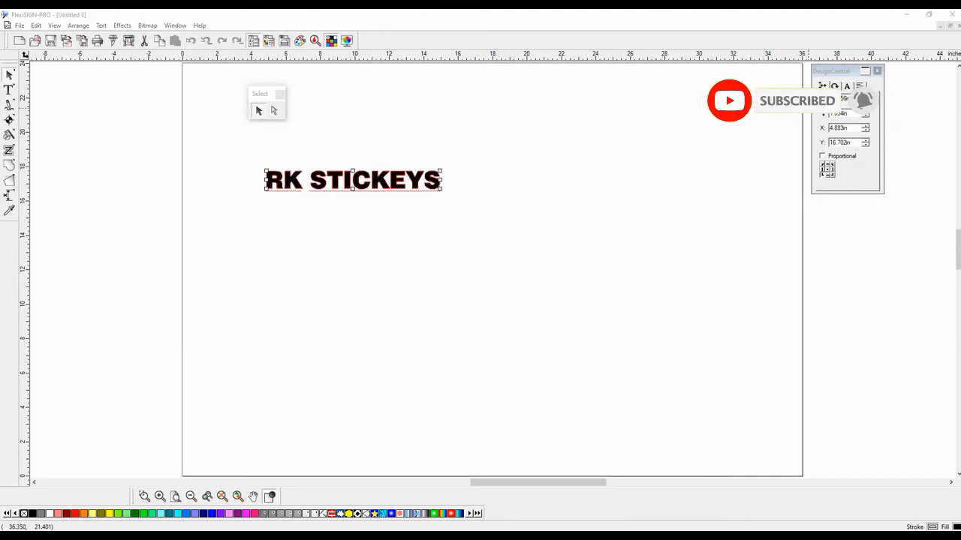
Browse the fonts starting with B and set the "RK STICKEYS" text to Bookman-Demi
{"action": "left_click", "coordinate": [846, 86]}
{"action": "left_click", "coordinate": [871, 99]}
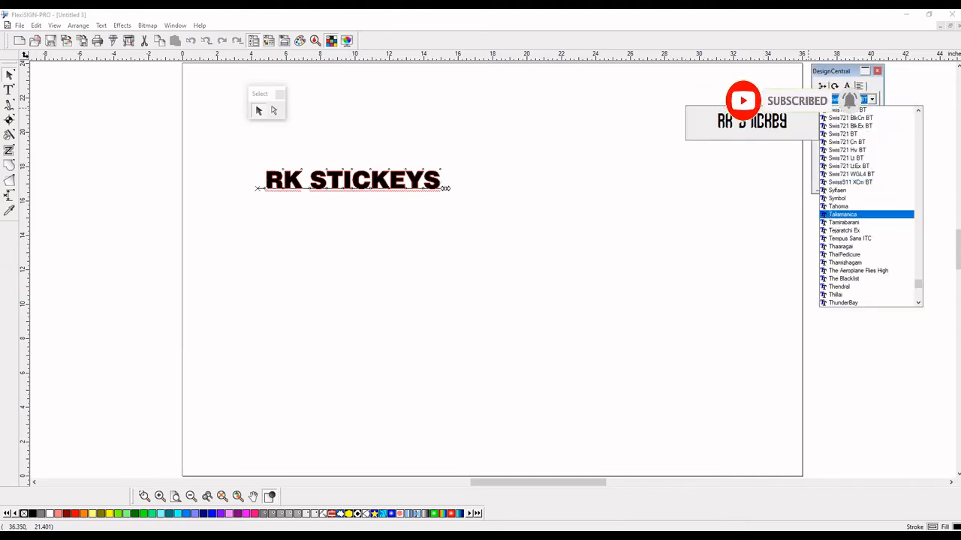
{"action": "key", "text": "Down"}
{"action": "key", "text": "Down"}
{"action": "key", "text": "Down"}
{"action": "key", "text": "Down"}
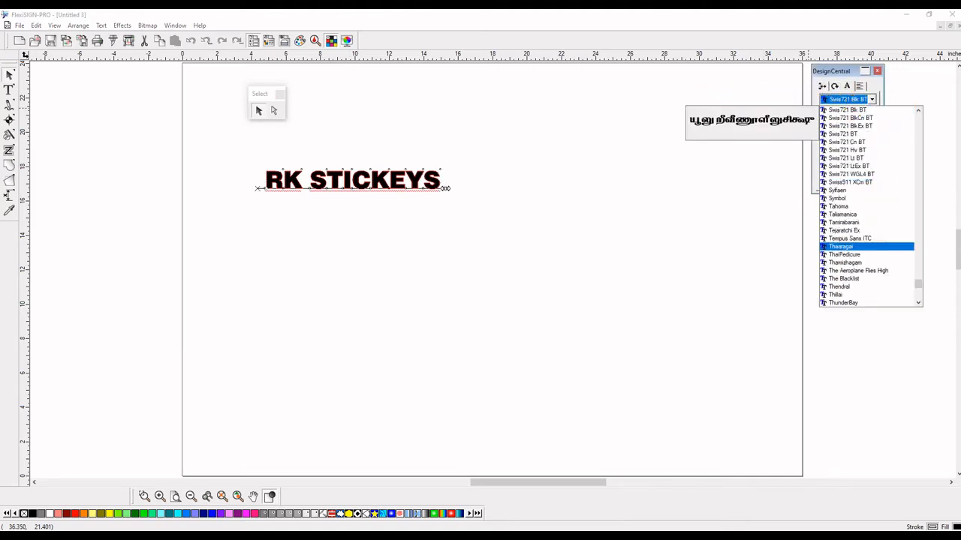
{"action": "key", "text": "b"}
{"action": "scroll", "coordinate": [863, 267], "scroll_direction": "down", "scroll_amount": 4}
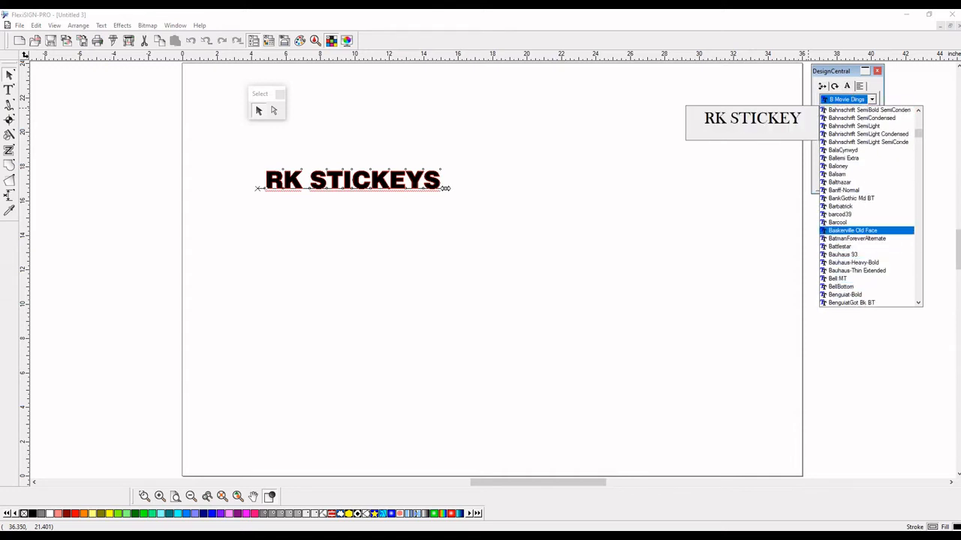
{"action": "scroll", "coordinate": [867, 206], "scroll_direction": "down", "scroll_amount": 3}
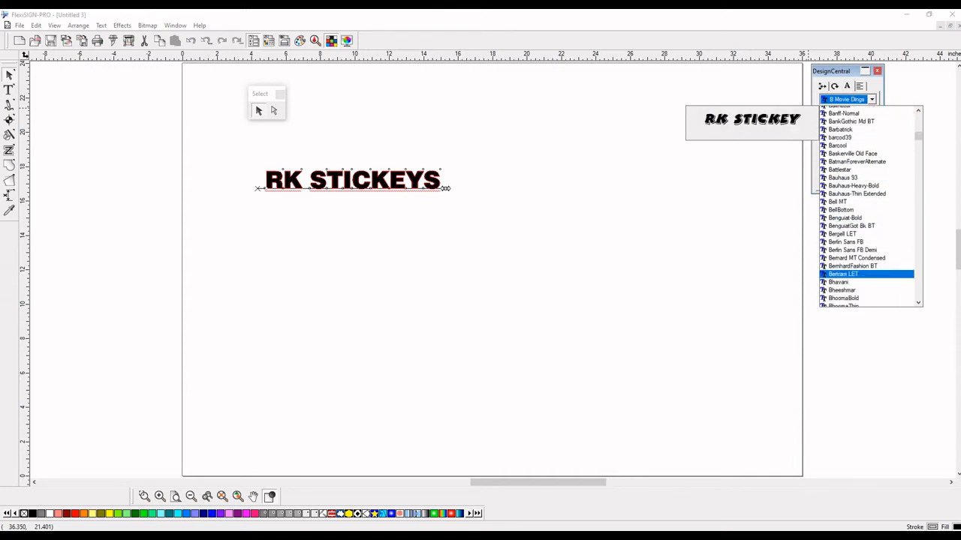
{"action": "scroll", "coordinate": [867, 207], "scroll_direction": "down", "scroll_amount": 6}
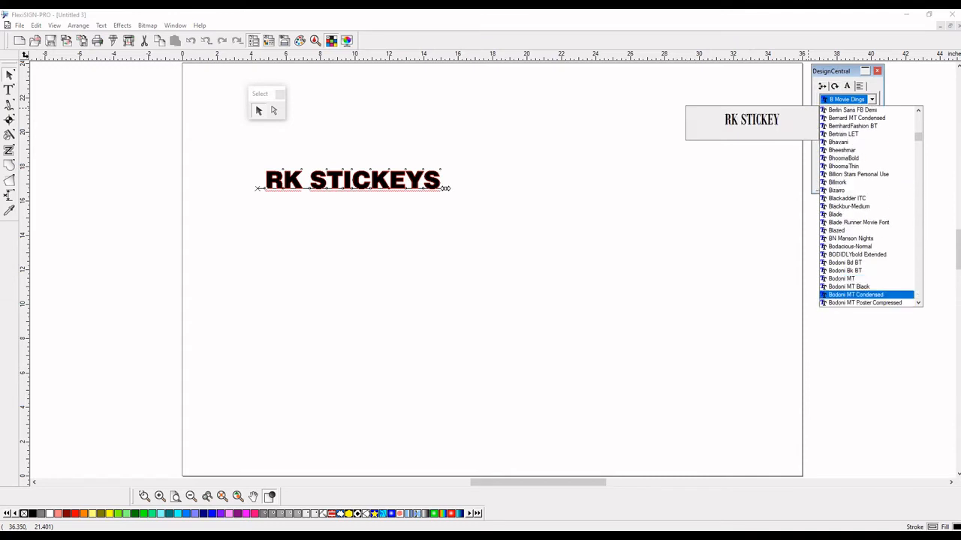
{"action": "scroll", "coordinate": [856, 259], "scroll_direction": "down", "scroll_amount": 4}
{"action": "left_click", "coordinate": [847, 261]}
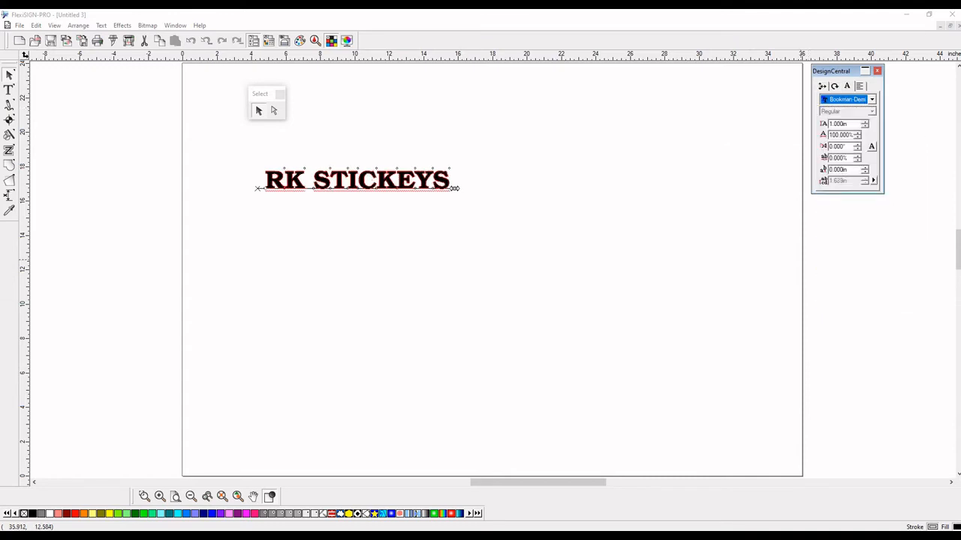
{"action": "left_click", "coordinate": [363, 180]}
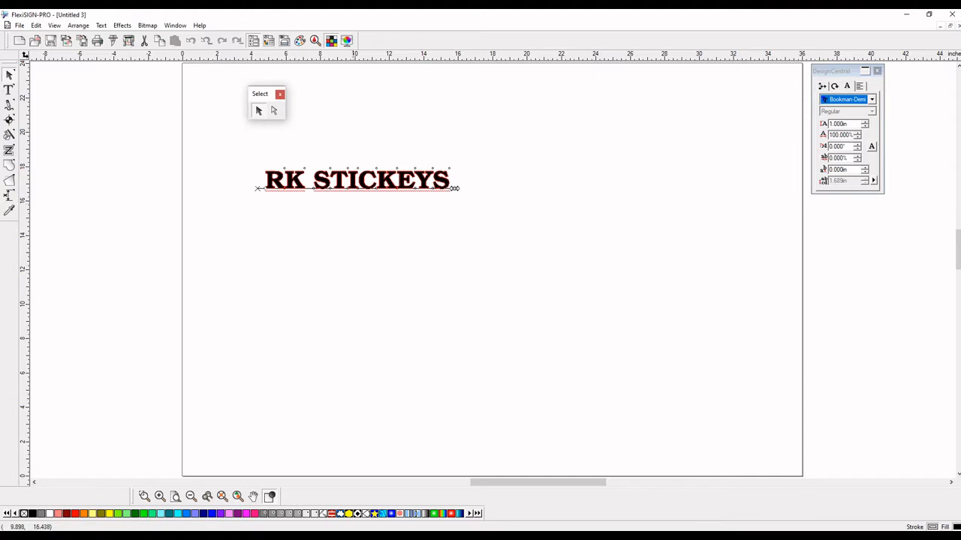
{"action": "left_click", "coordinate": [392, 258]}
Place the floating Select palette just above the "RK STICKEYS" text and shift the text to about X 5.1 in, Y 16.8 in
{"action": "left_click", "coordinate": [349, 186]}
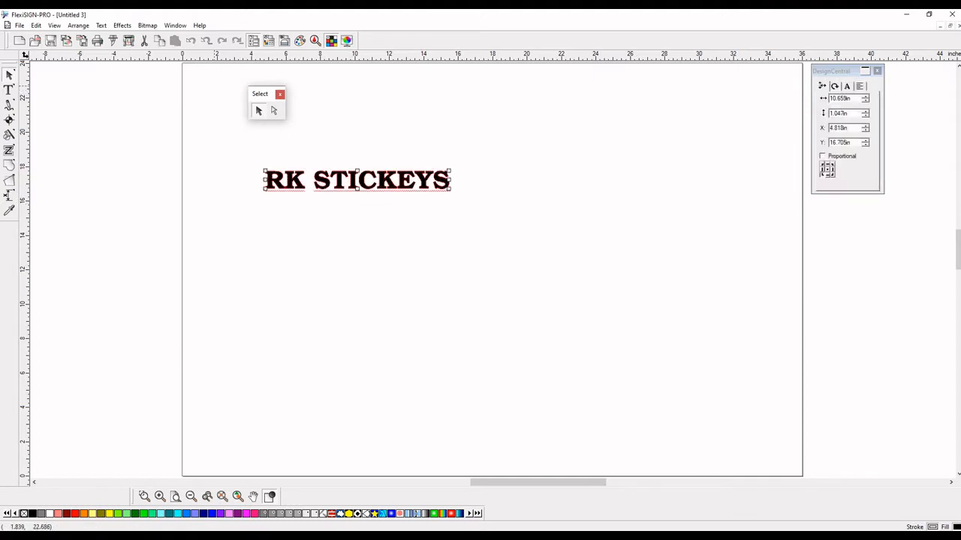
{"action": "left_click_drag", "start_coordinate": [205, 83], "coordinate": [484, 223]}
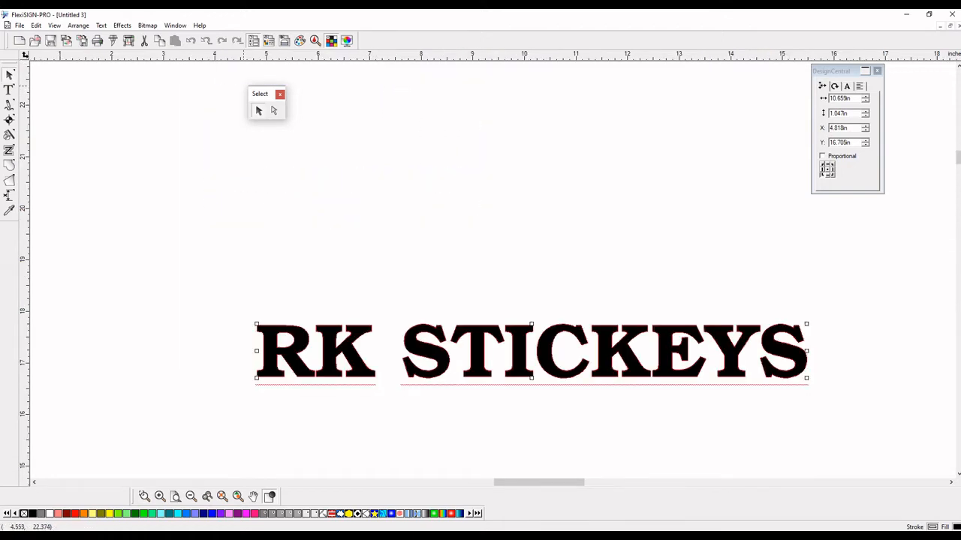
{"action": "left_click_drag", "start_coordinate": [260, 94], "coordinate": [354, 269]}
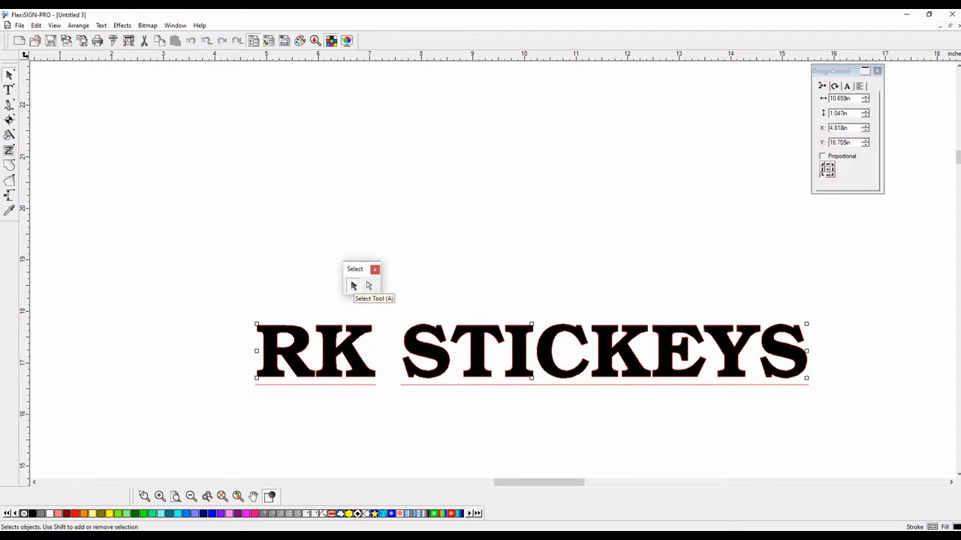
{"action": "mouse_move", "coordinate": [437, 349]}
{"action": "left_mouse_down"}
{"action": "mouse_move", "coordinate": [378, 351]}
{"action": "mouse_move", "coordinate": [450, 343]}
{"action": "left_mouse_up"}
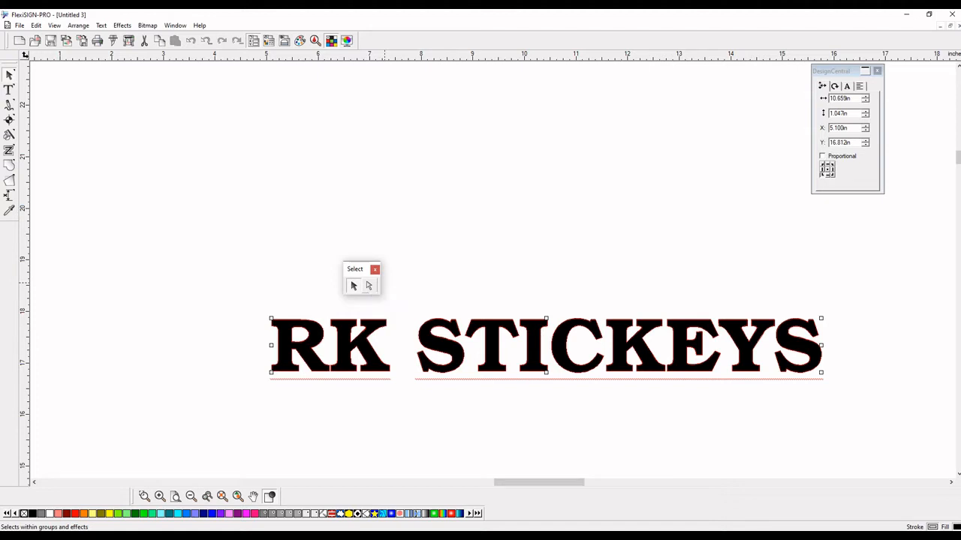
Try the Select Within tool on the text, then reposition "RK STICKEYS" to about X 4.0 in, Y 17.1 in
{"action": "left_click", "coordinate": [370, 286]}
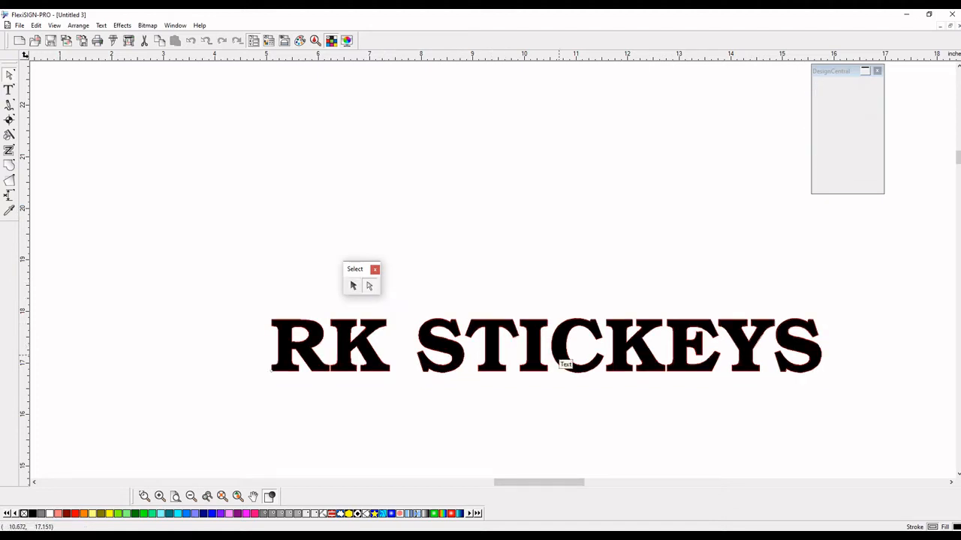
{"action": "left_click_drag", "start_coordinate": [559, 360], "coordinate": [490, 365]}
{"action": "left_click_drag", "start_coordinate": [418, 342], "coordinate": [466, 343]}
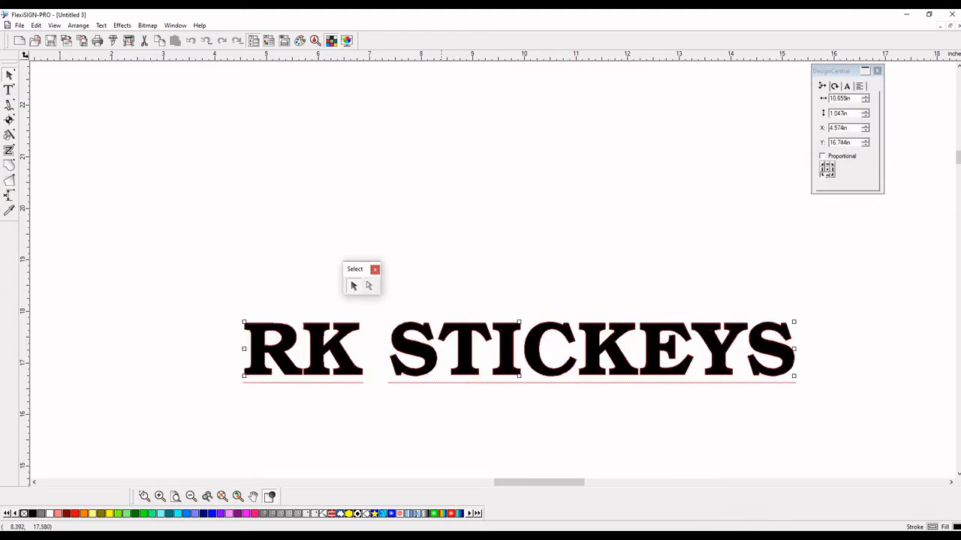
{"action": "left_click", "coordinate": [368, 286]}
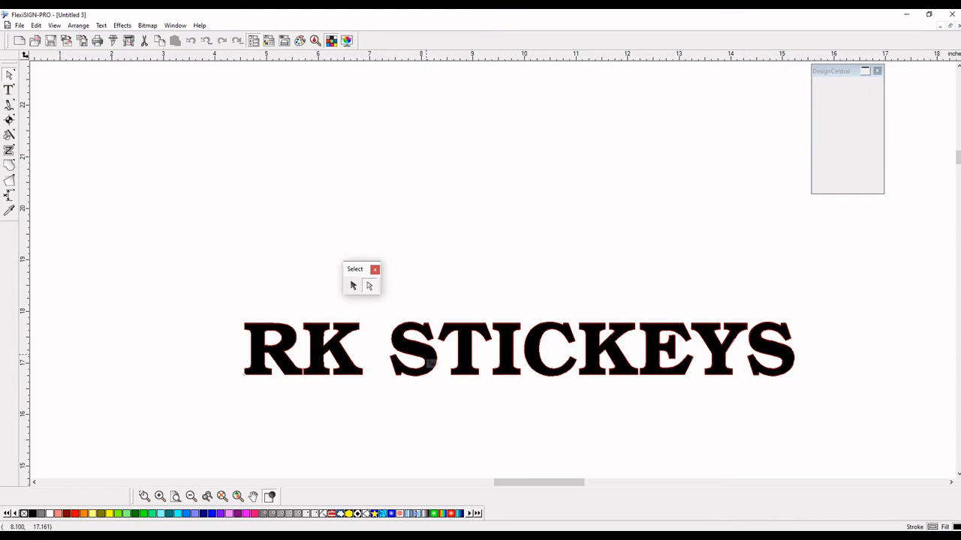
{"action": "left_click_drag", "start_coordinate": [429, 365], "coordinate": [409, 225]}
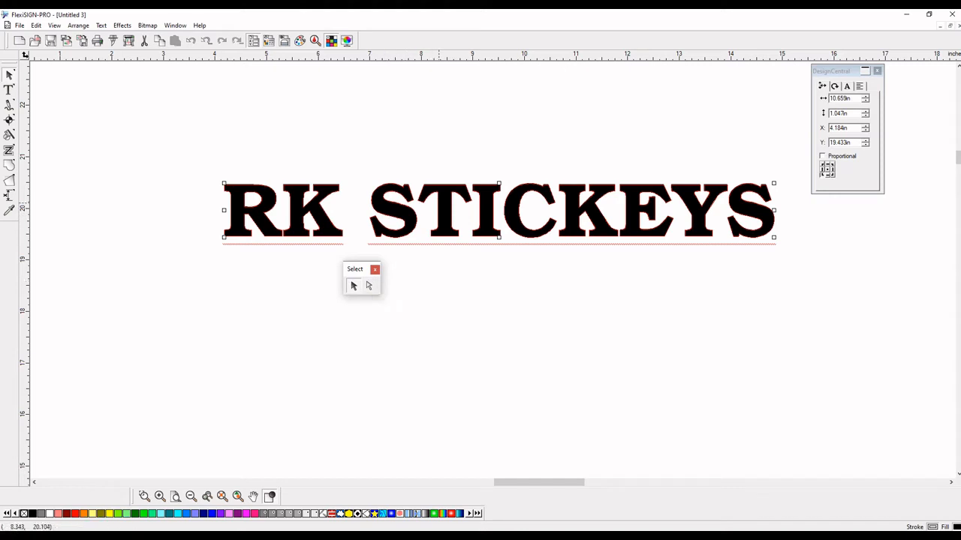
{"action": "left_click_drag", "start_coordinate": [443, 205], "coordinate": [435, 325]}
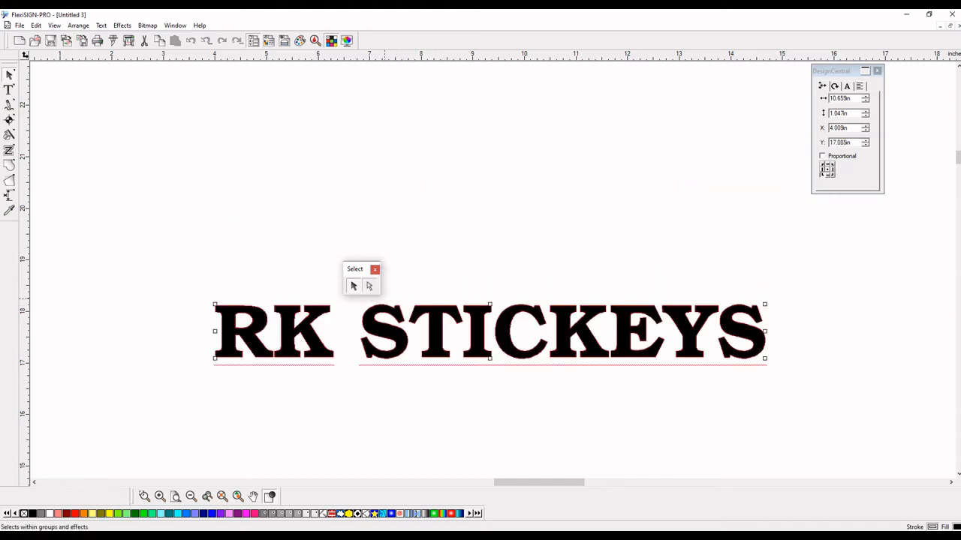
{"action": "left_click", "coordinate": [370, 286]}
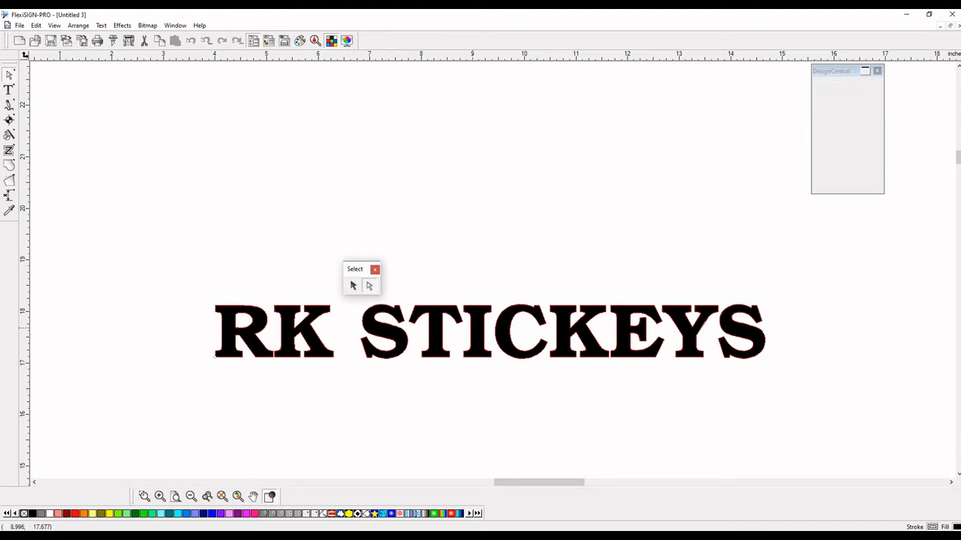
{"action": "left_click", "coordinate": [353, 286]}
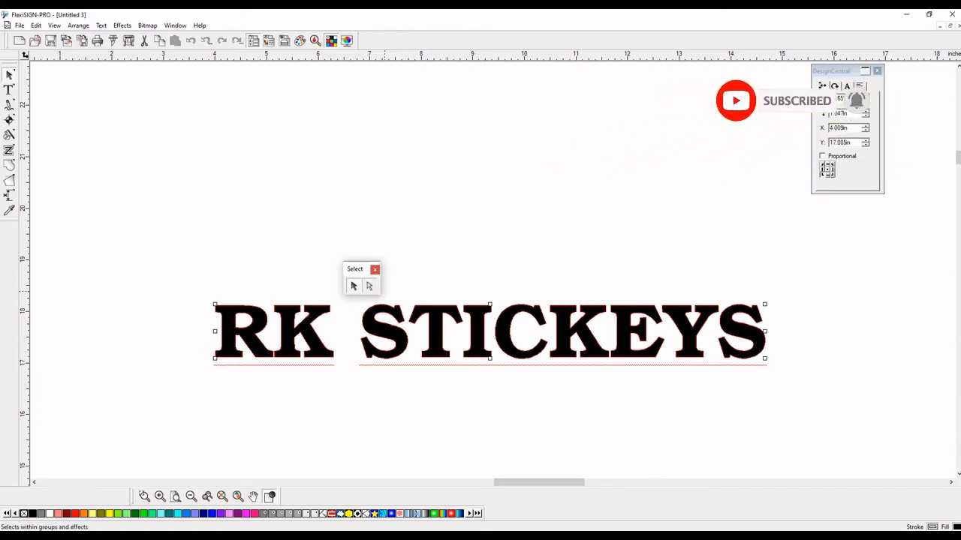
{"action": "left_click", "coordinate": [370, 286]}
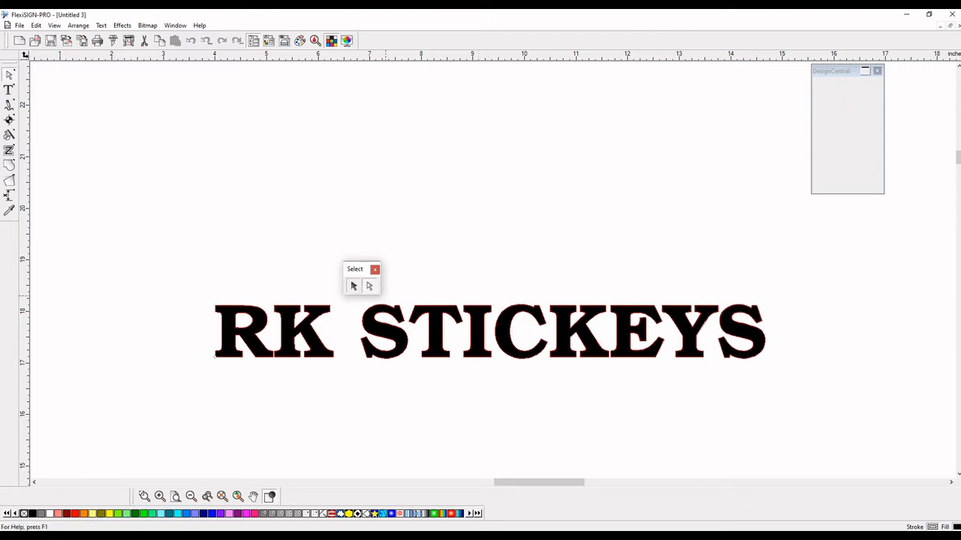
Move the "RK STICKEYS" text up to about X 4.2 in, Y 21.0 in
{"action": "left_click", "coordinate": [354, 286]}
{"action": "left_click_drag", "start_coordinate": [476, 330], "coordinate": [475, 182]}
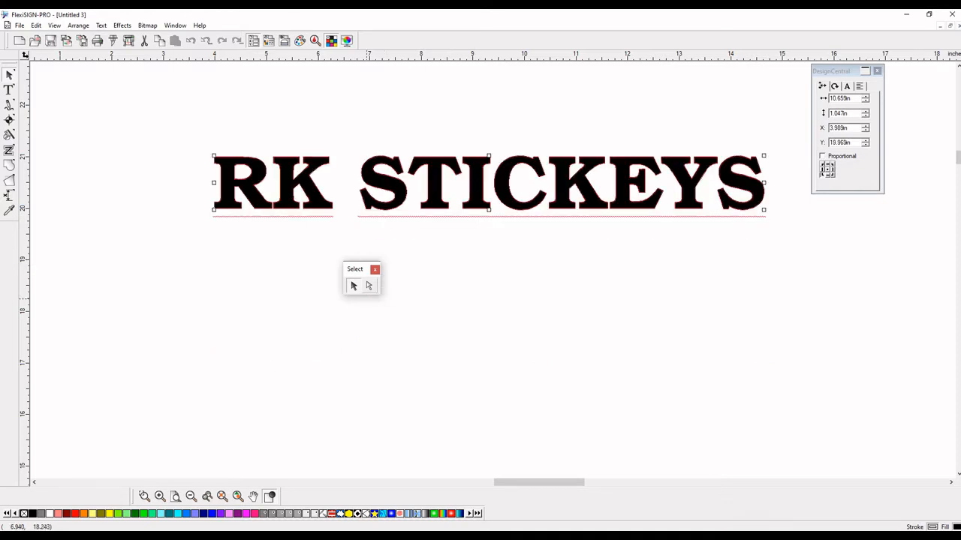
{"action": "left_click", "coordinate": [365, 299]}
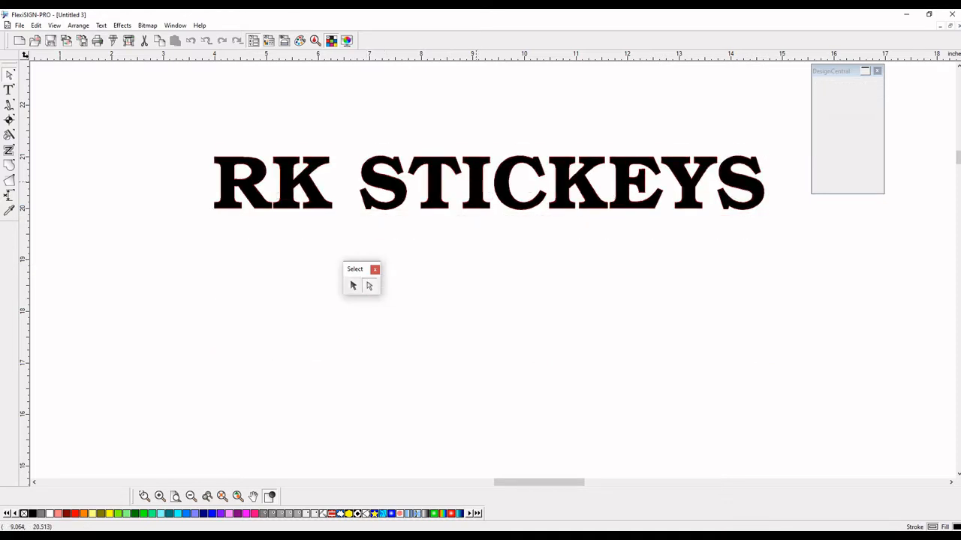
{"action": "left_click_drag", "start_coordinate": [475, 182], "coordinate": [487, 129]}
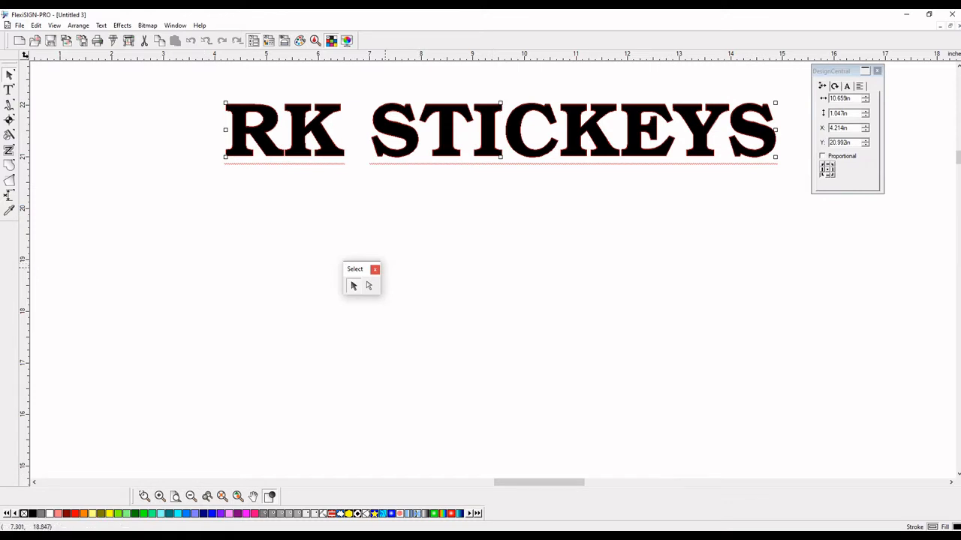
Park the Select palette beside the heading text and detach the Text Create tools as a floating palette below it
{"action": "left_click_drag", "start_coordinate": [359, 269], "coordinate": [89, 82]}
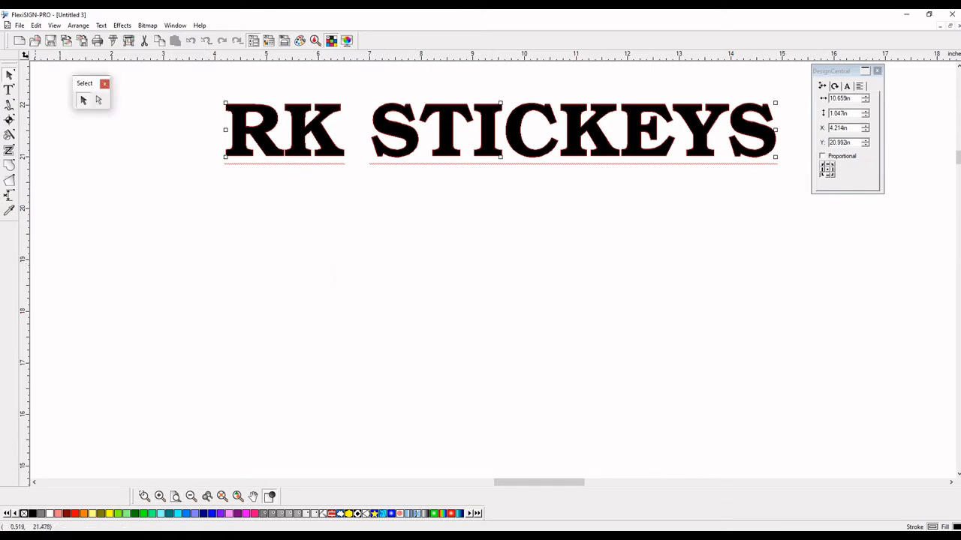
{"action": "left_click_drag", "start_coordinate": [9, 89], "coordinate": [42, 93]}
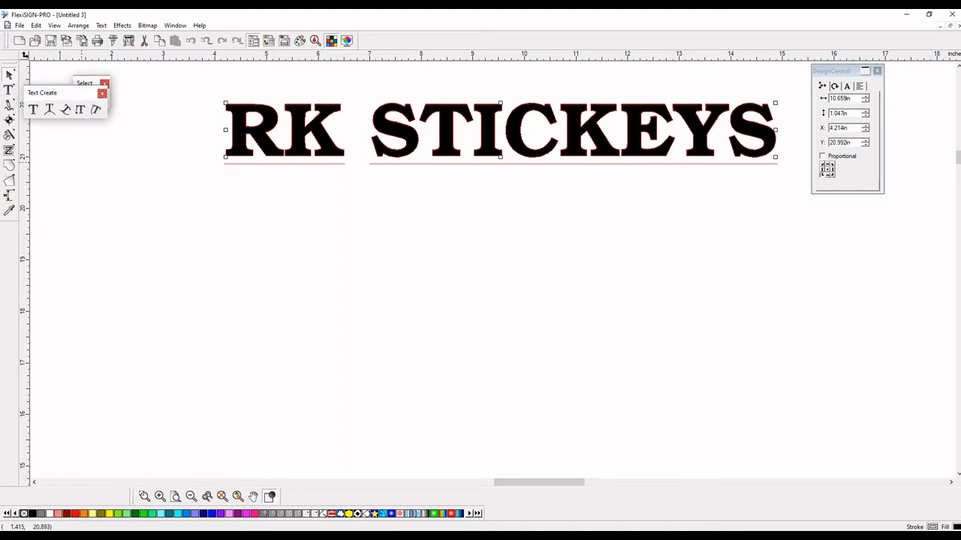
{"action": "left_click_drag", "start_coordinate": [52, 92], "coordinate": [117, 194]}
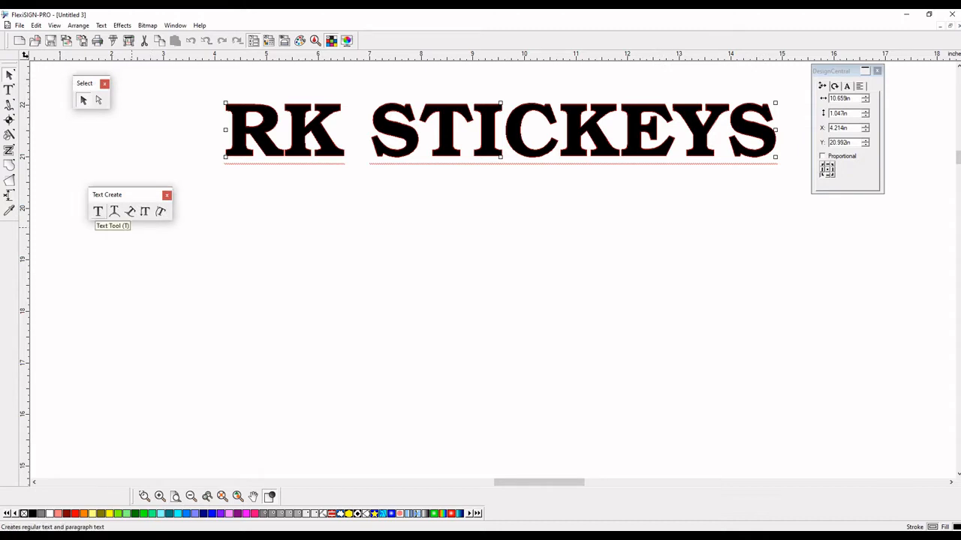
Add a second text "RK Stickeys" with the Text tool beneath the first, at about X 5.3 in, Y 18.1 in
{"action": "left_click", "coordinate": [97, 211]}
{"action": "left_click", "coordinate": [278, 295]}
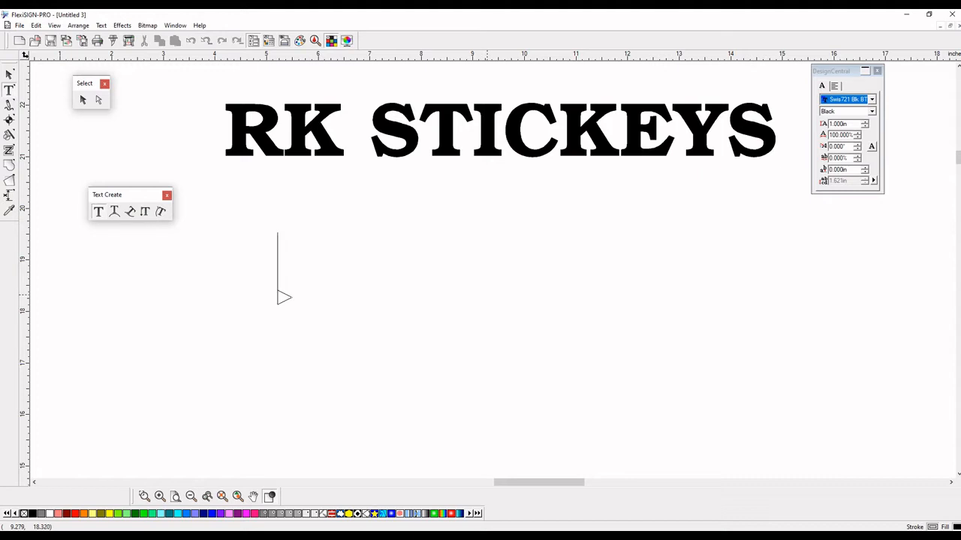
{"action": "type", "text": "RK"}
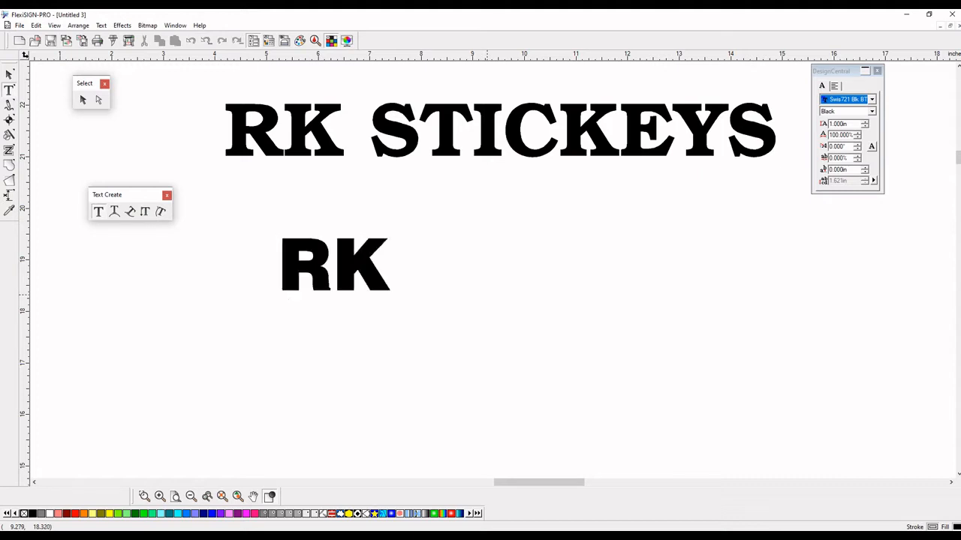
{"action": "type", "text": " St"}
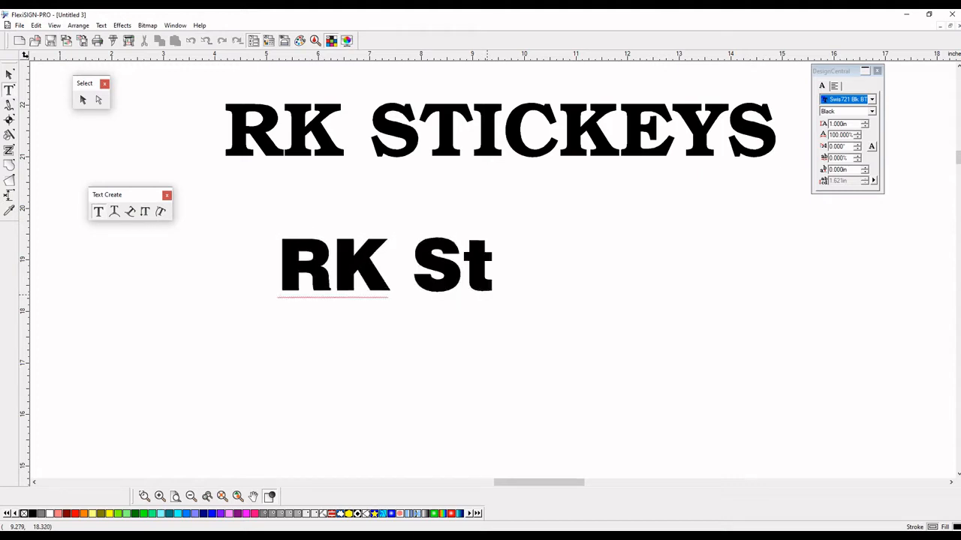
{"action": "type", "text": "ickeys"}
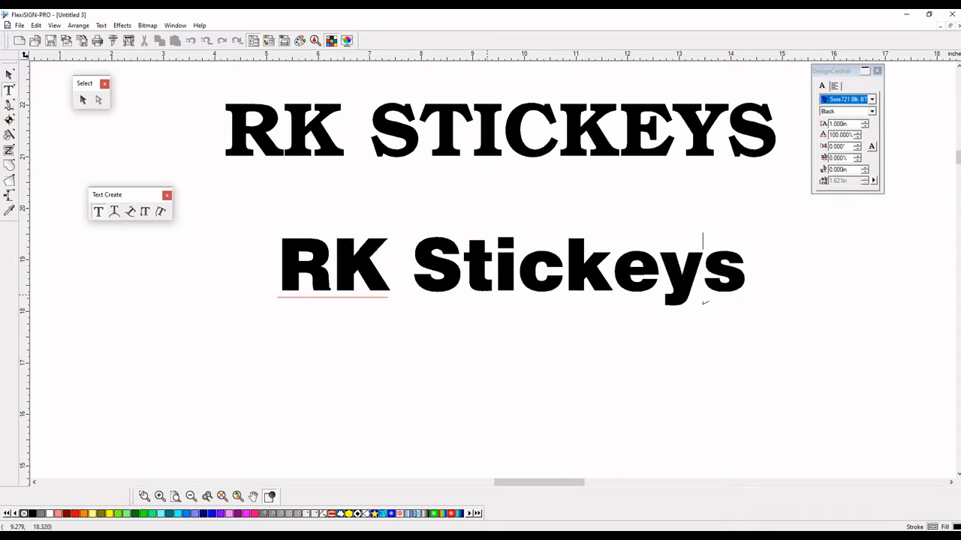
{"action": "key", "text": "Escape"}
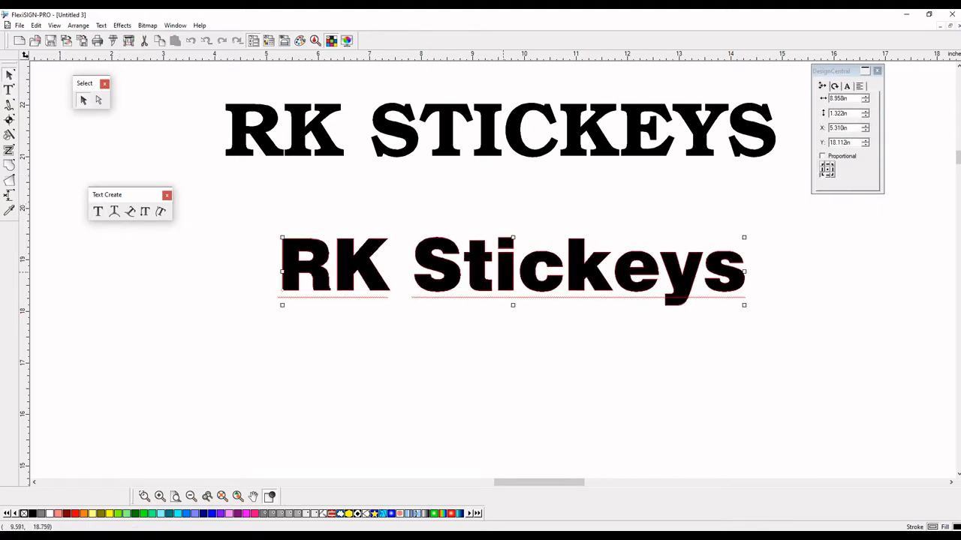
Move the second text about 1 in to the left and set its font to Swis721 Hv BT
{"action": "left_click_drag", "start_coordinate": [503, 271], "coordinate": [450, 272]}
{"action": "left_click", "coordinate": [847, 86]}
{"action": "left_click", "coordinate": [872, 99]}
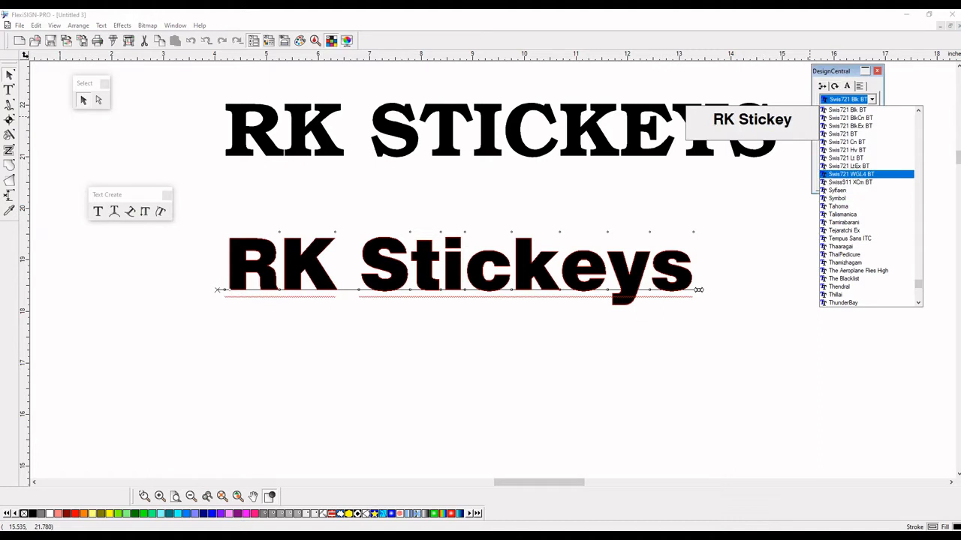
{"action": "left_click", "coordinate": [848, 150]}
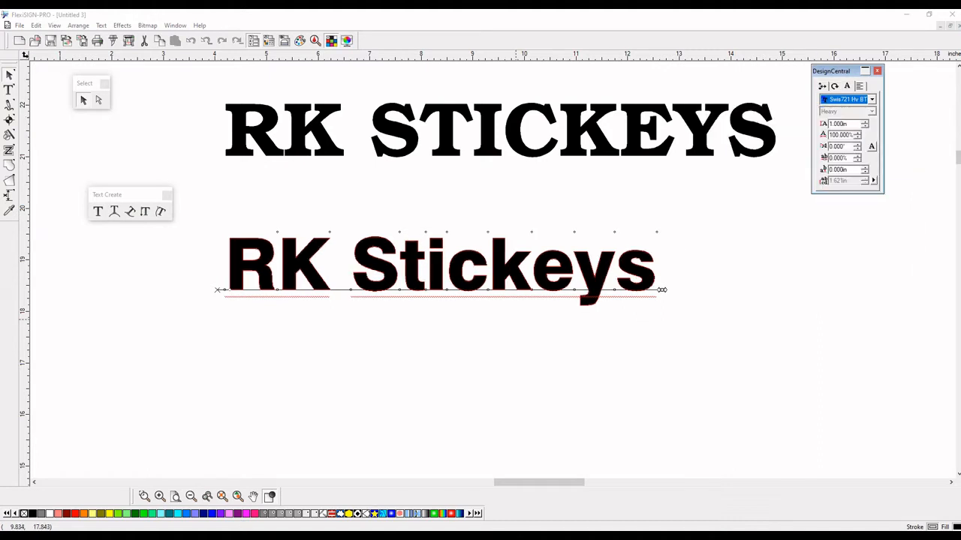
{"action": "left_click", "coordinate": [466, 330]}
Fill the second text with blue and move it beneath the heading, to about X 5.3 in, Y 18.4 in
{"action": "left_click", "coordinate": [409, 267]}
{"action": "left_click_drag", "start_coordinate": [408, 267], "coordinate": [429, 271]}
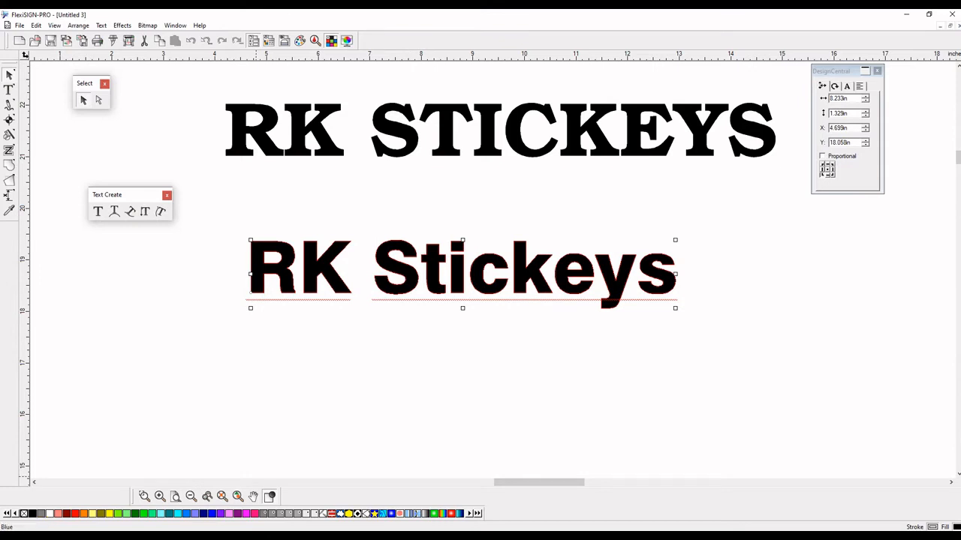
{"action": "left_click", "coordinate": [203, 514]}
{"action": "left_click", "coordinate": [435, 338]}
{"action": "left_click", "coordinate": [435, 259]}
{"action": "left_click_drag", "start_coordinate": [434, 259], "coordinate": [466, 242]}
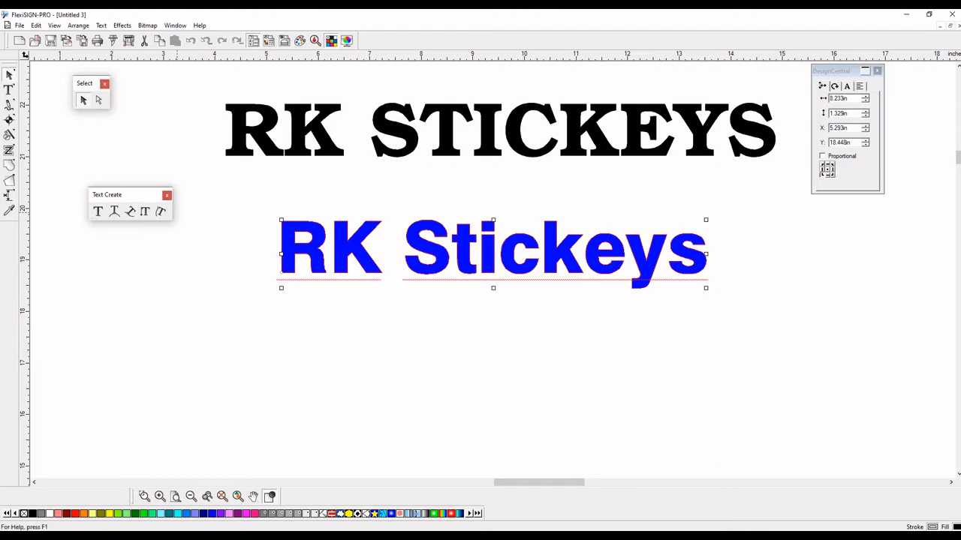
Place the Text Create palette between the two texts and append "..." to the end of the blue text
{"action": "left_click_drag", "start_coordinate": [113, 194], "coordinate": [429, 184]}
{"action": "left_click", "coordinate": [415, 201]}
{"action": "left_click", "coordinate": [709, 279]}
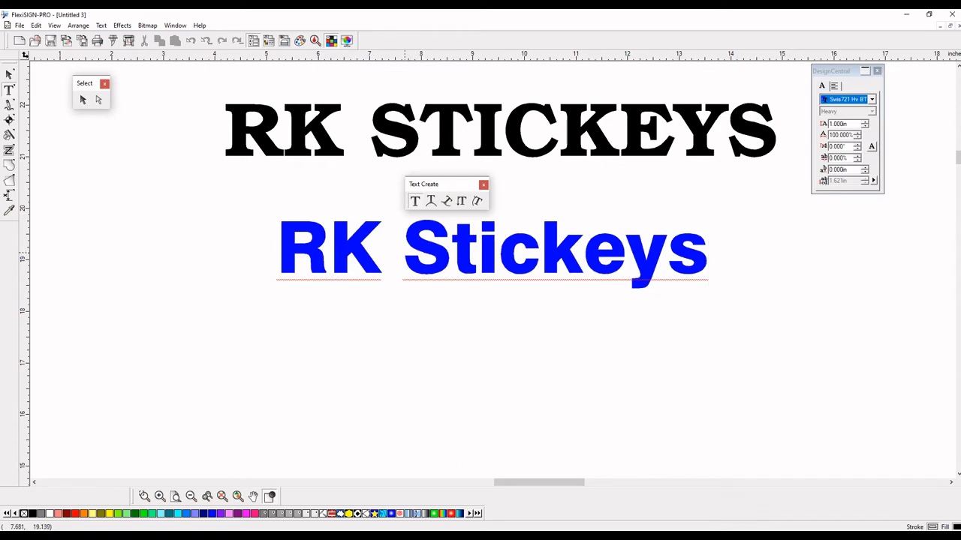
{"action": "type", "text": "..."}
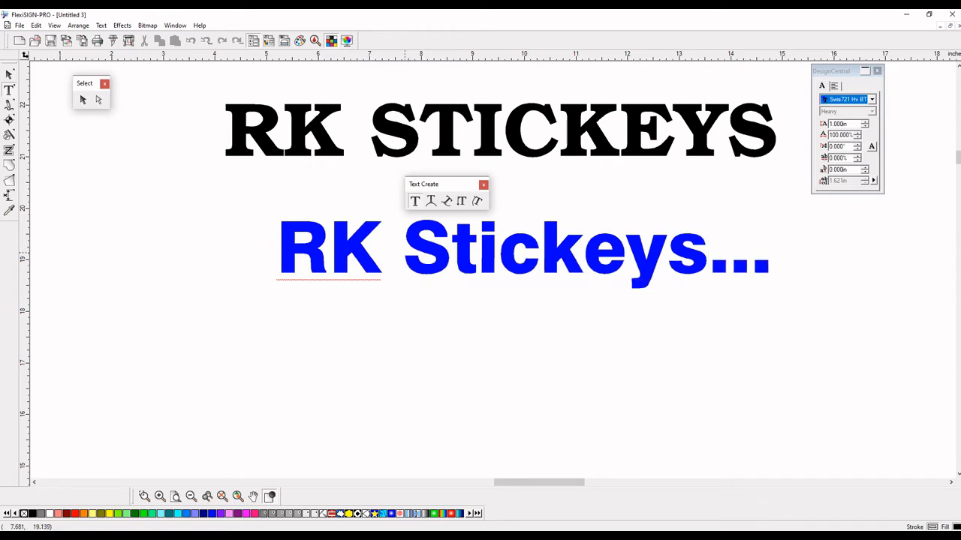
{"action": "left_click", "coordinate": [83, 99]}
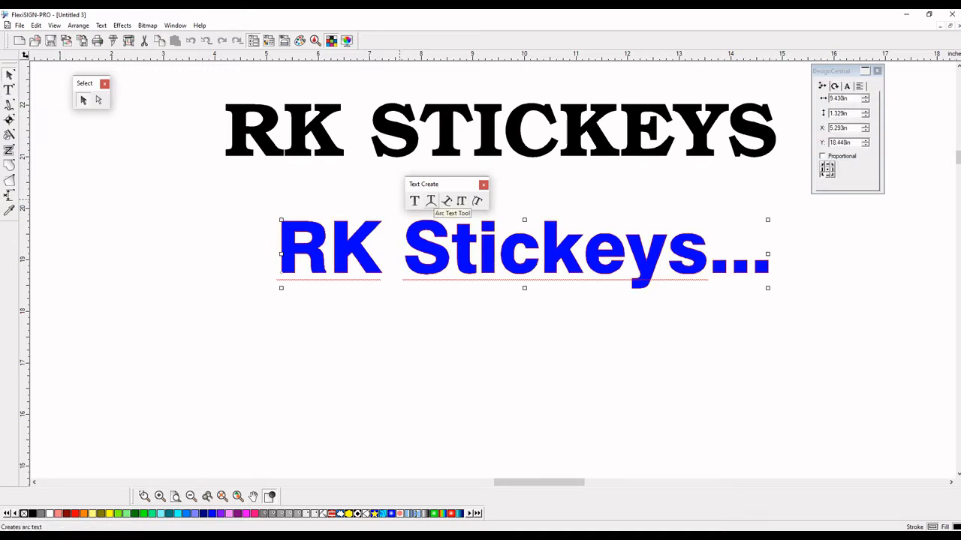
Try adding "RK Stickeys" as arc text on a circle of about 1.5 in radius below the blue text
{"action": "left_click", "coordinate": [431, 201]}
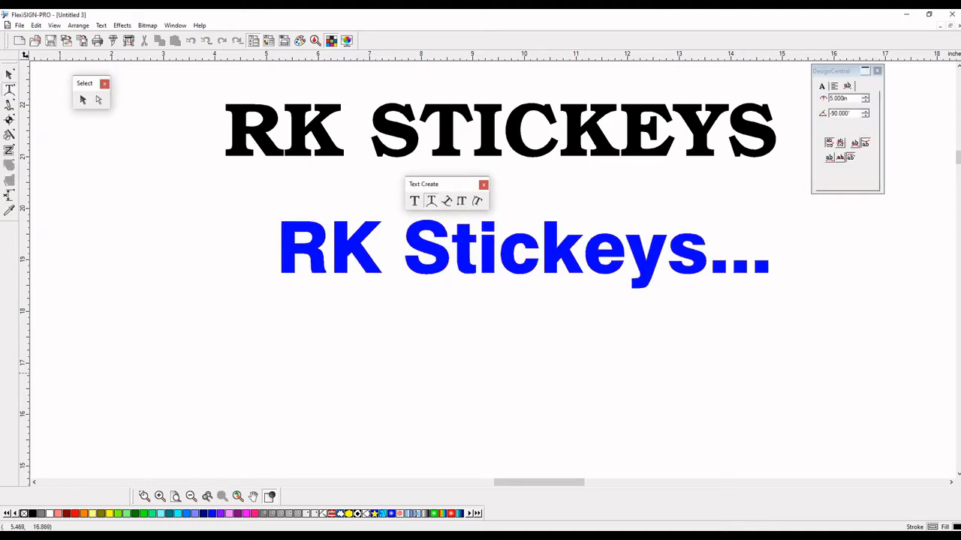
{"action": "left_click_drag", "start_coordinate": [353, 342], "coordinate": [416, 392]}
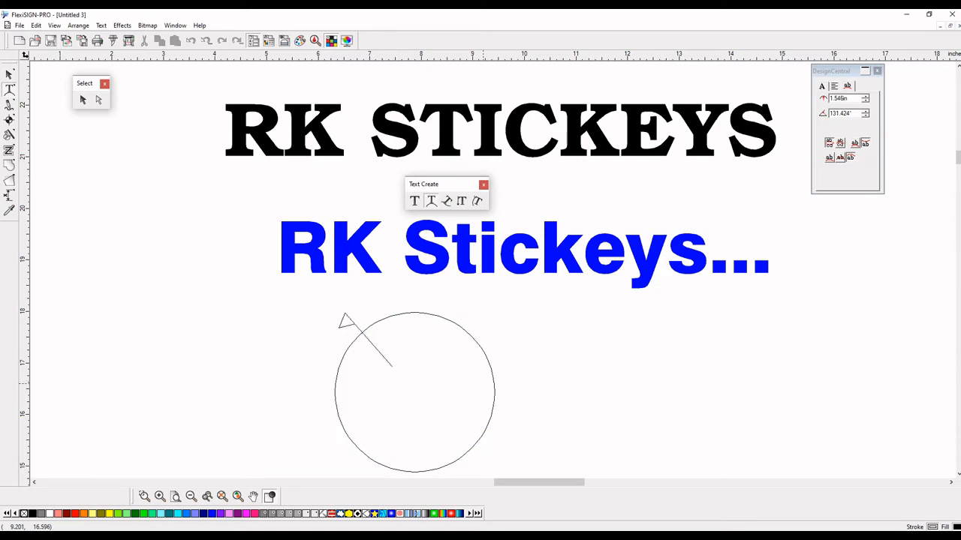
{"action": "type", "text": "R"}
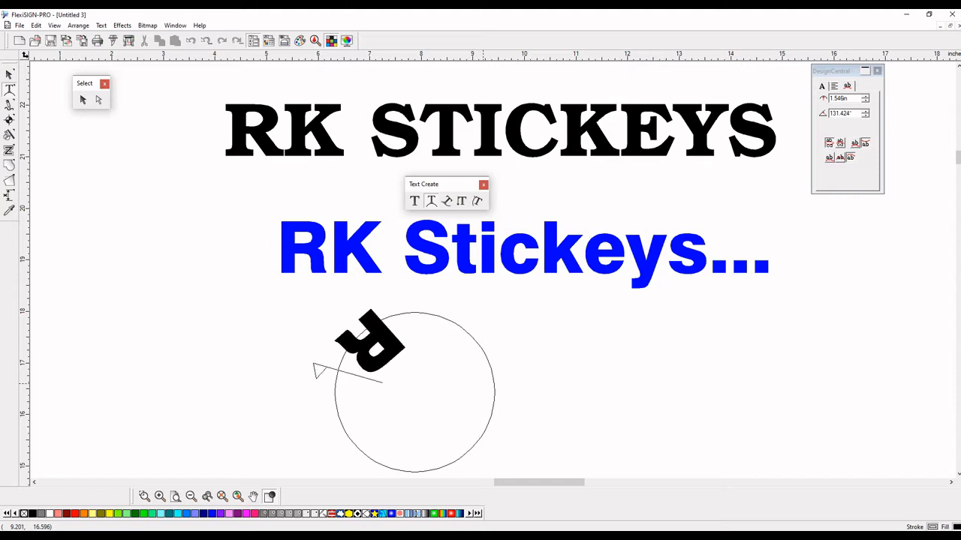
{"action": "type", "text": "K S"}
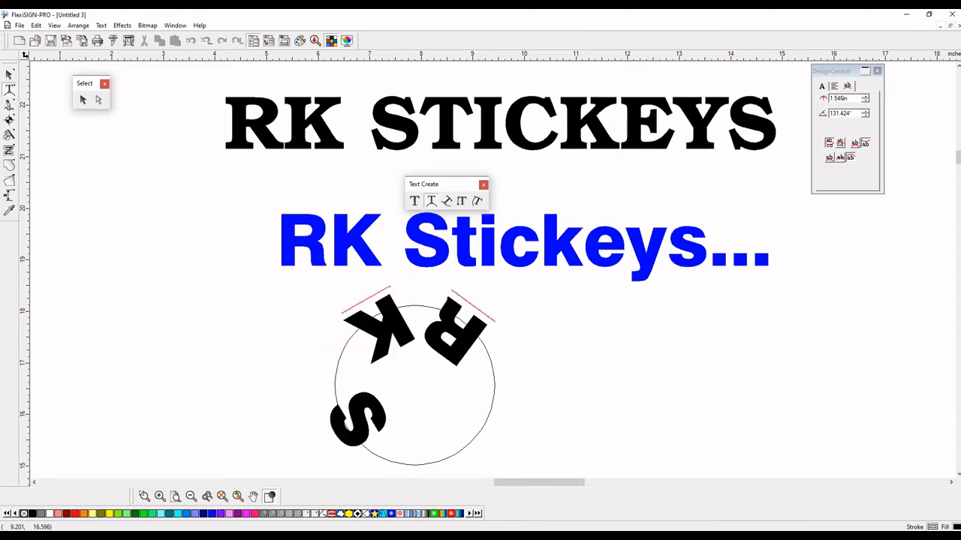
{"action": "type", "text": "ti"}
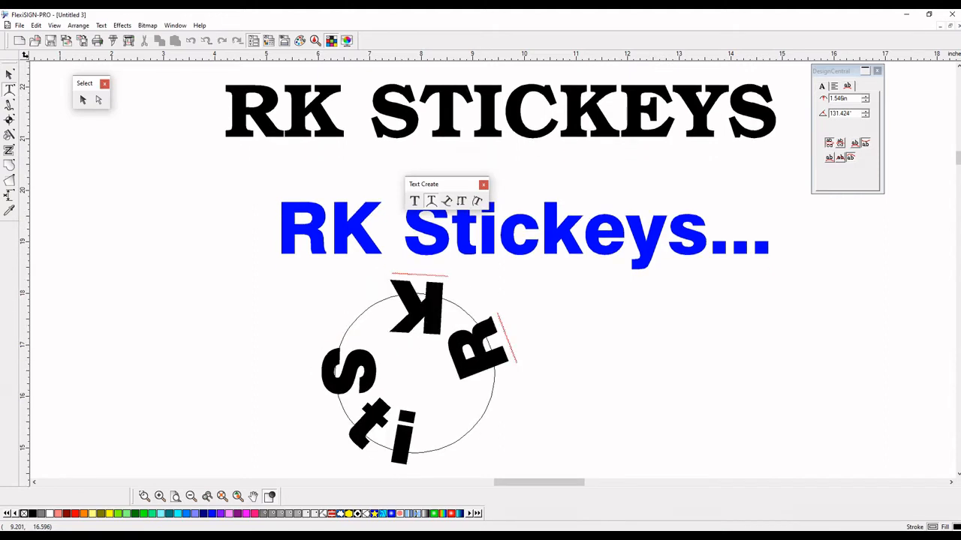
{"action": "type", "text": "cke"}
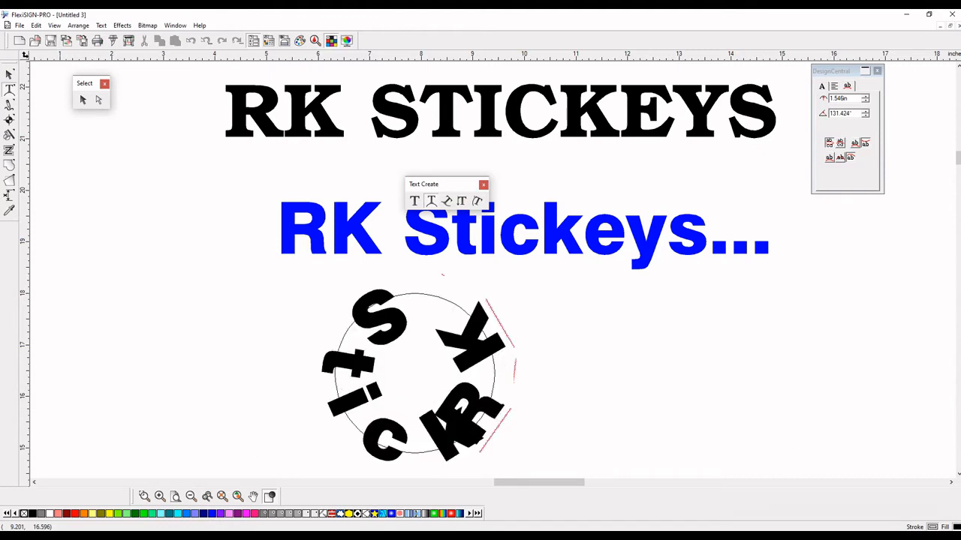
{"action": "type", "text": "y"}
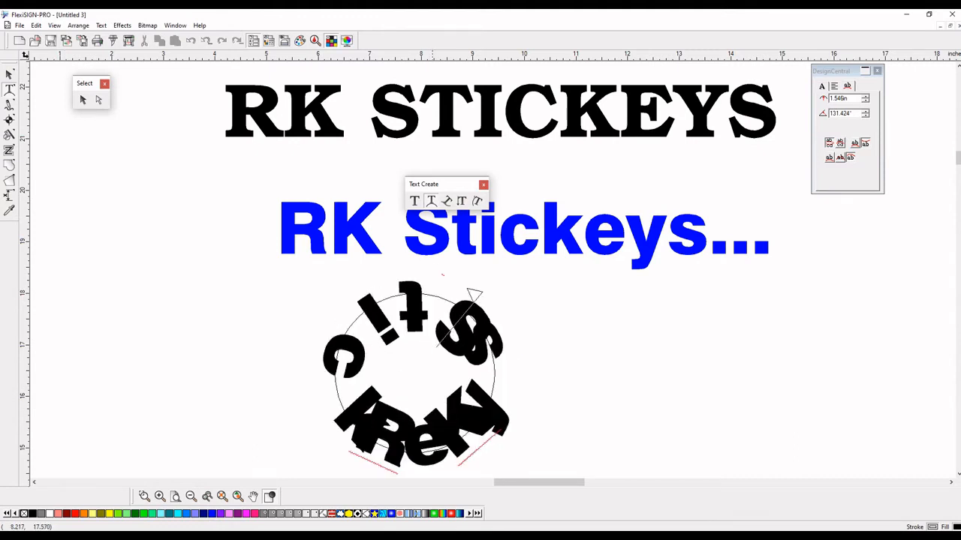
{"action": "type", "text": "s"}
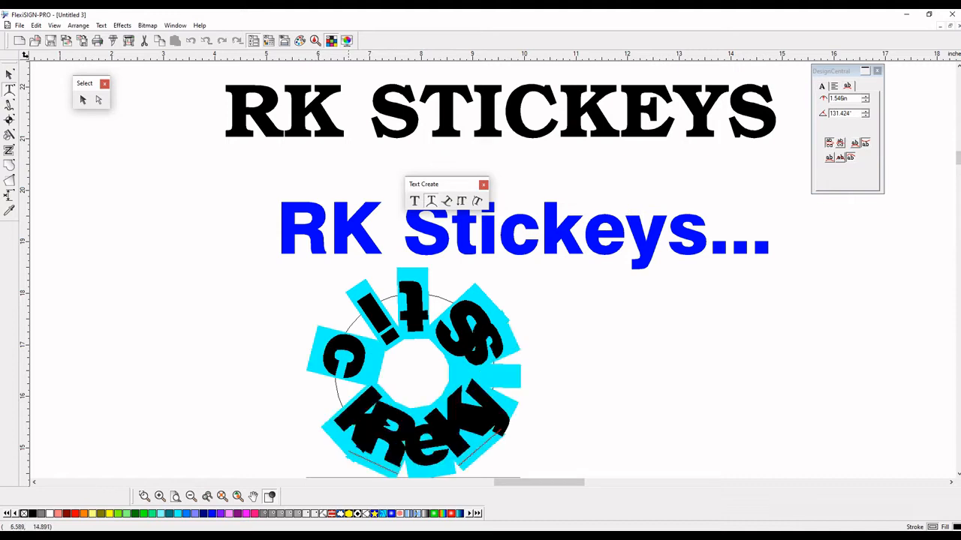
Try a text height of 0.5 in on the selected "K" of the arc text
{"action": "left_click_drag", "start_coordinate": [465, 471], "coordinate": [923, 116]}
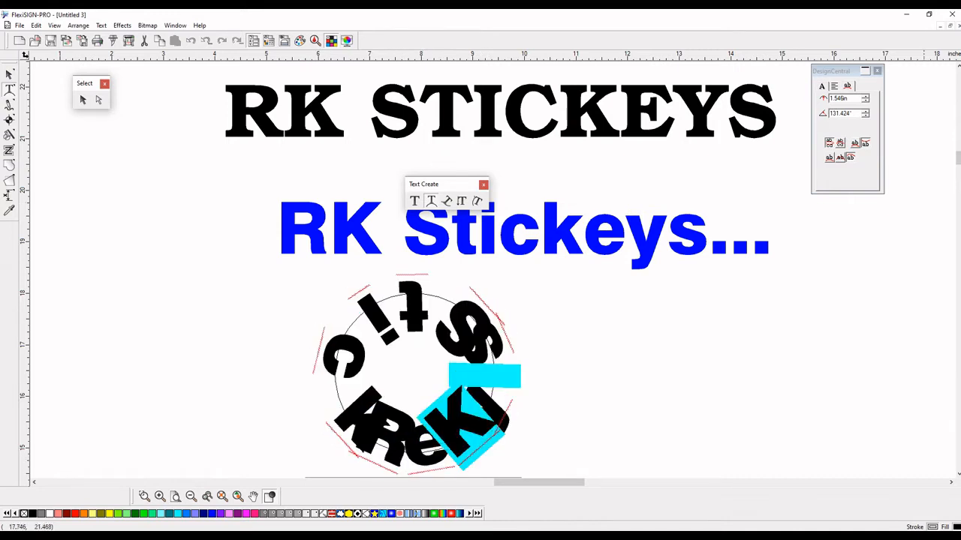
{"action": "left_click", "coordinate": [822, 87]}
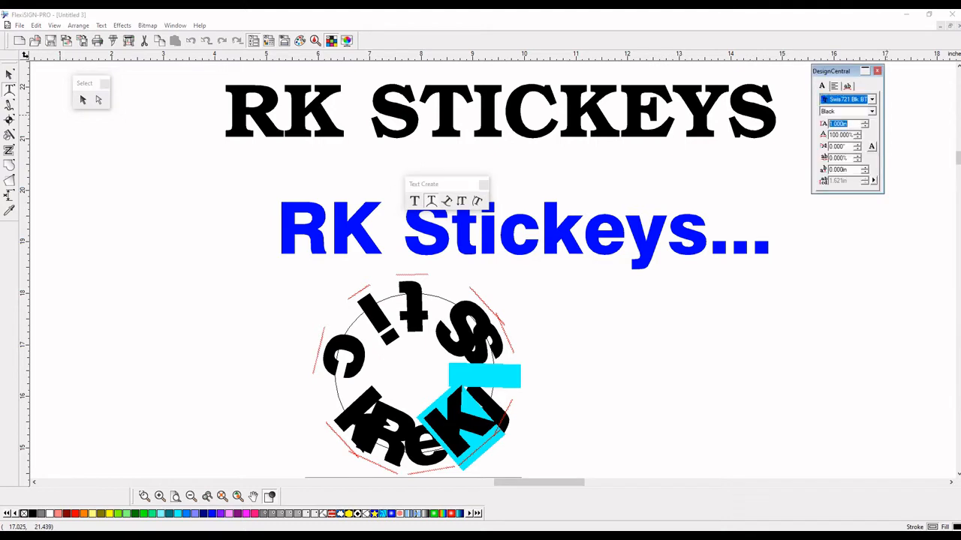
{"action": "type", "text": "0.5"}
{"action": "key", "text": "Return"}
{"action": "left_click", "coordinate": [9, 74]}
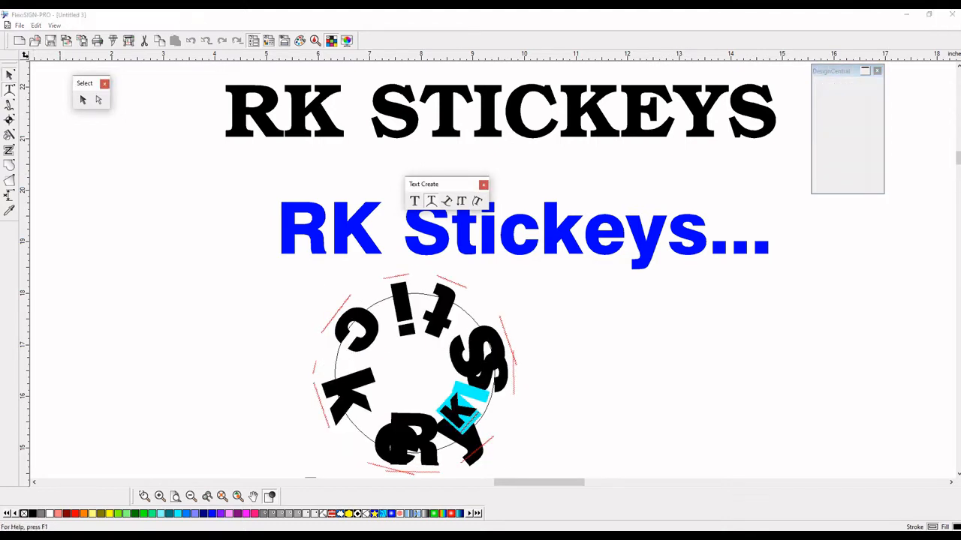
Undo the letter height change and the arc text entry until the whole arc text is removed
{"action": "key", "text": "ctrl+z"}
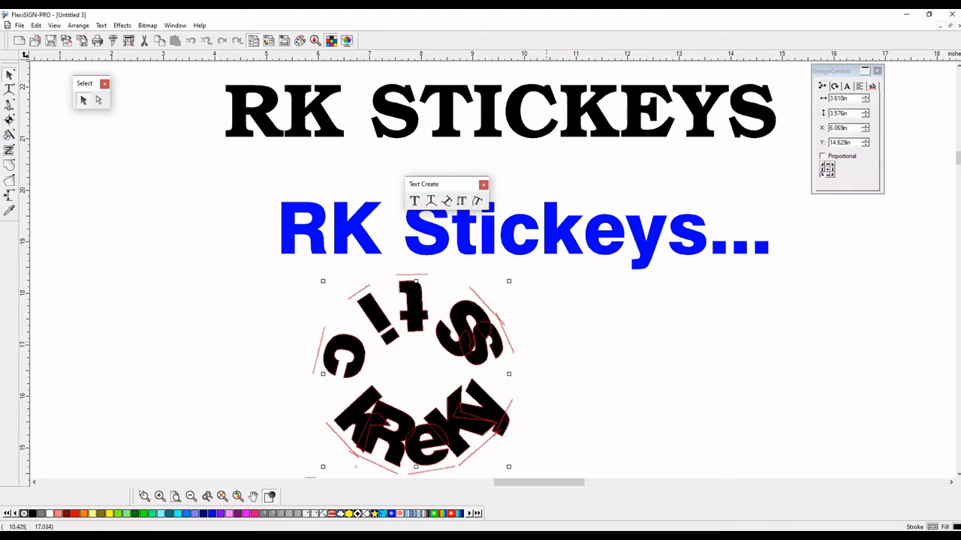
{"action": "key", "text": "alt+Right"}
{"action": "key", "text": "alt+Right"}
{"action": "key", "text": "alt+Right"}
{"action": "key", "text": "alt+Right"}
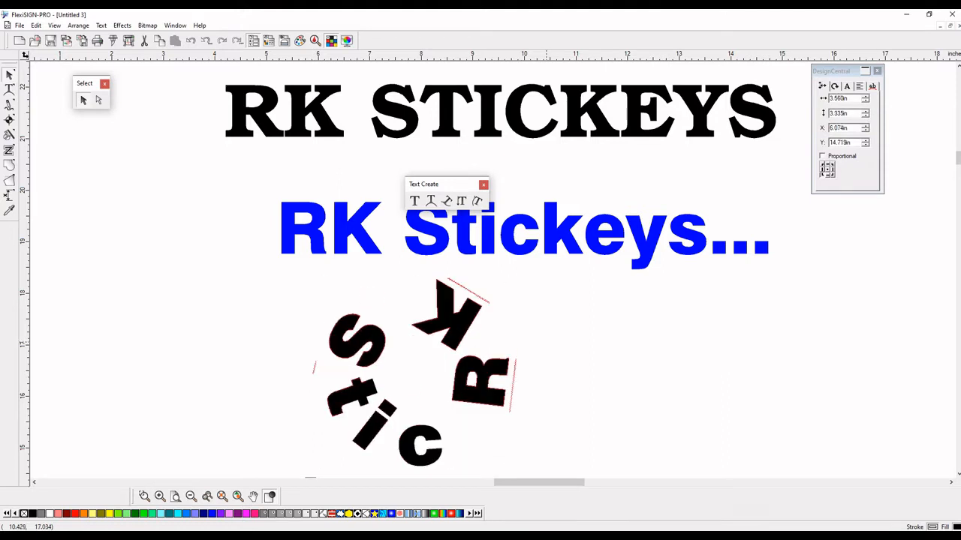
{"action": "key", "text": "ctrl+z"}
{"action": "key", "text": "ctrl+z"}
{"action": "key", "text": "ctrl+z"}
{"action": "key", "text": "ctrl+z"}
{"action": "key", "text": "ctrl+z"}
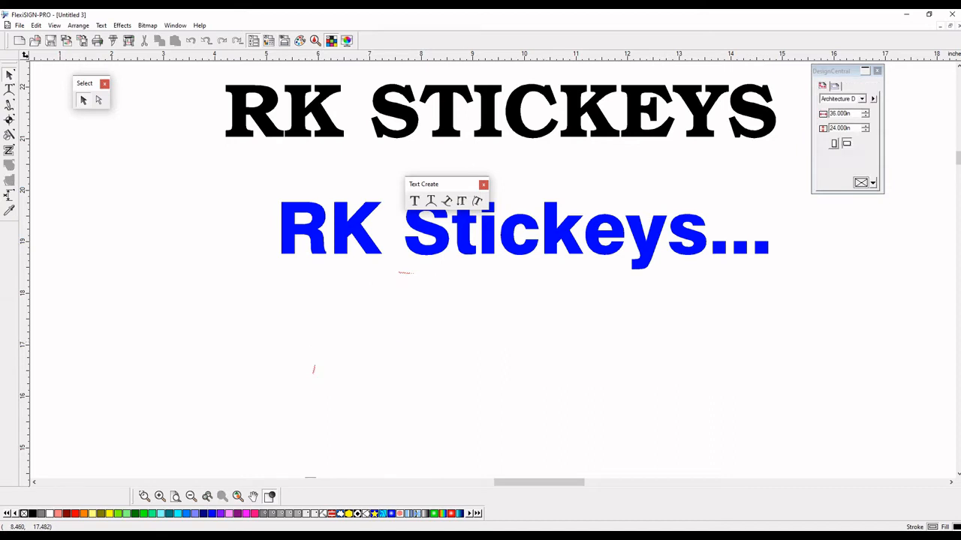
Start the Arc Text tool again and set its text height to 0.2 in
{"action": "left_click", "coordinate": [431, 201]}
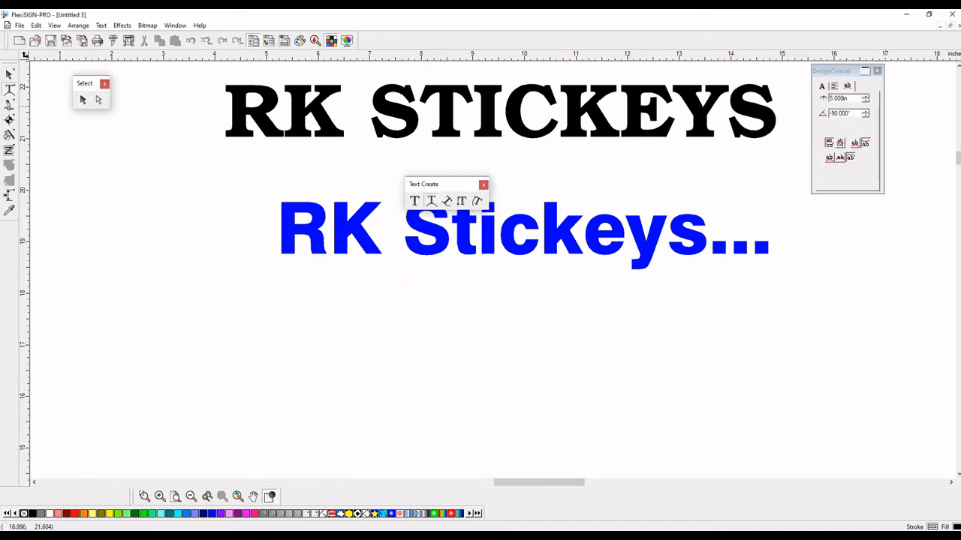
{"action": "left_click", "coordinate": [822, 86]}
{"action": "left_click_drag", "start_coordinate": [848, 124], "coordinate": [793, 126]}
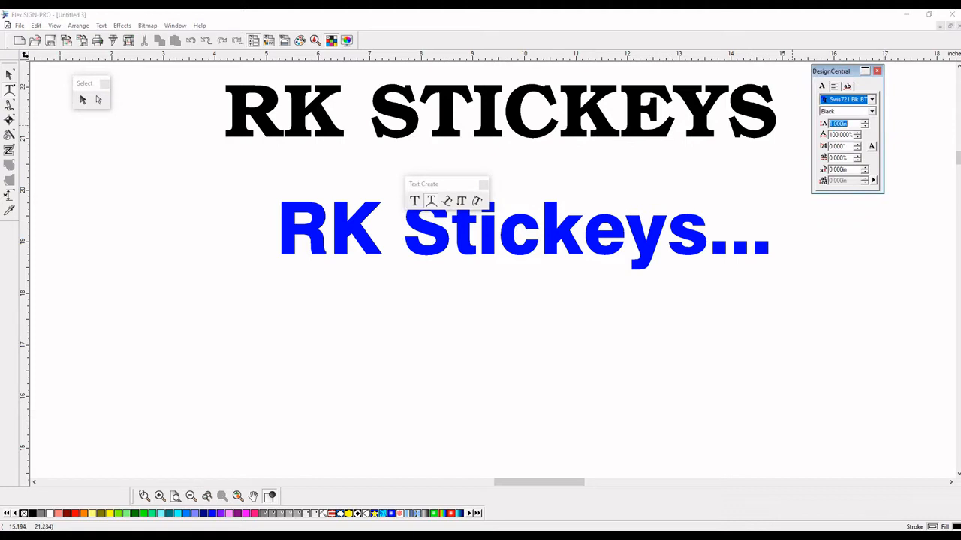
{"action": "key", "text": "BackSpace"}
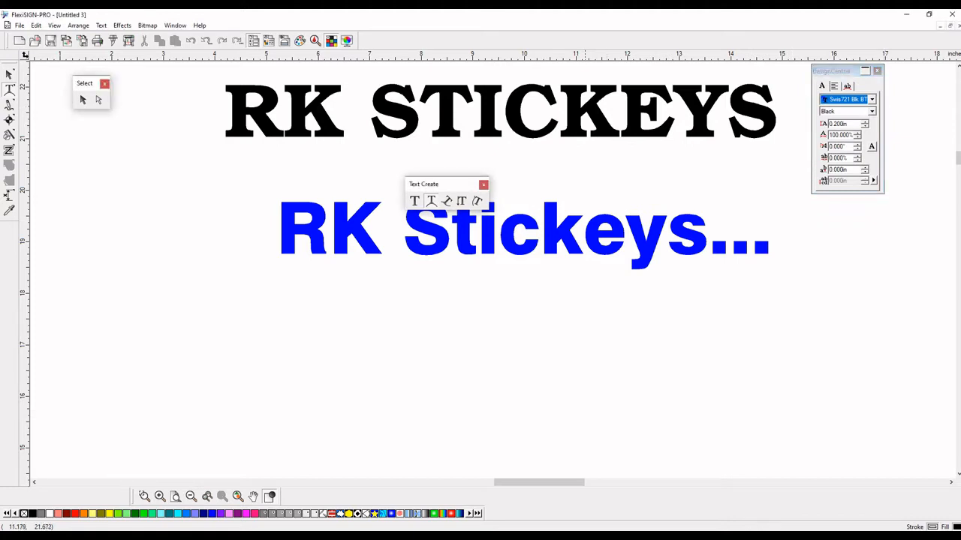
Draw an arc text circle of about 2.4 in radius below the blue text and enter "RK STICKEYS" along it
{"action": "left_click_drag", "start_coordinate": [311, 334], "coordinate": [419, 395]}
{"action": "scroll", "coordinate": [422, 386], "scroll_direction": "down", "scroll_amount": 4}
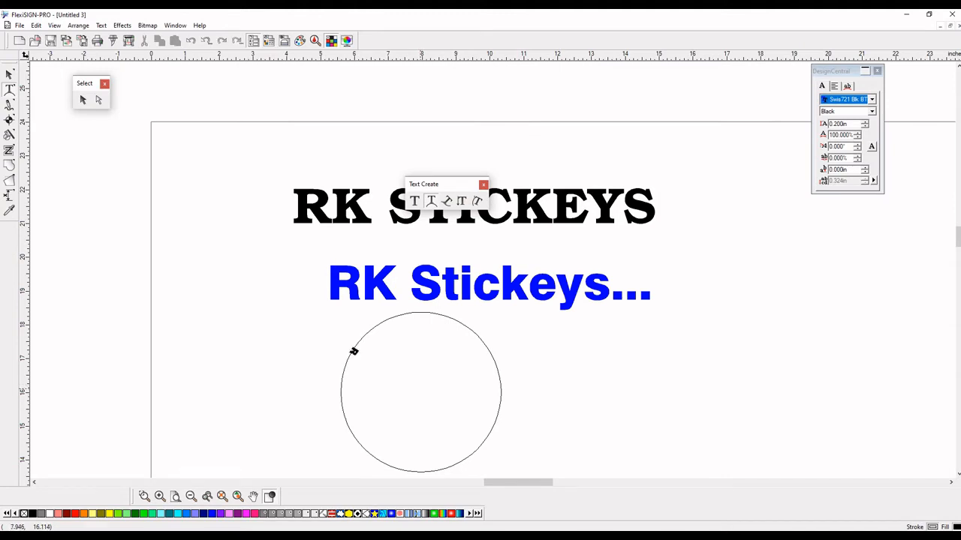
{"action": "type", "text": "RK S"}
{"action": "key", "text": "BackSpace"}
{"action": "type", "text": "STICKEYS"}
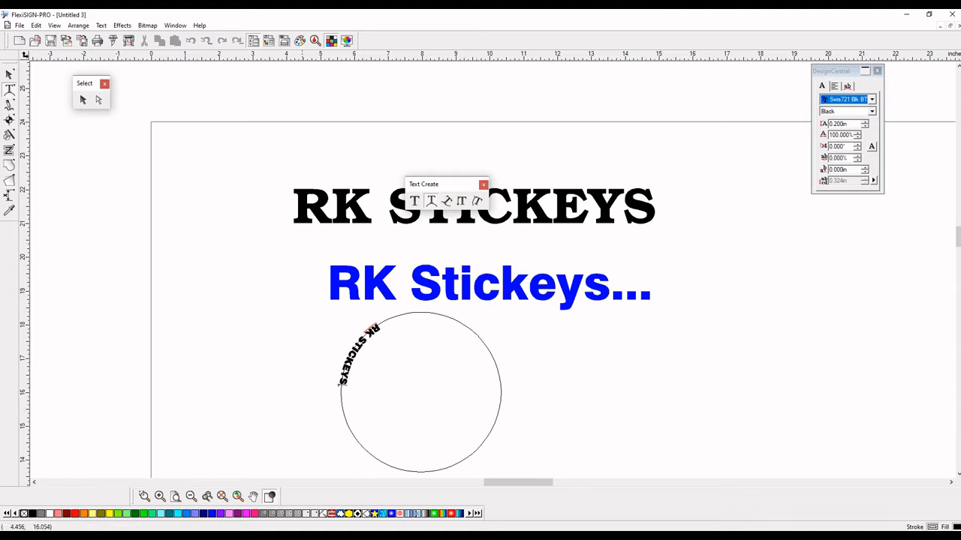
Try The Aeroplane Flies High and Treasure fonts on the whole arc text, and finally set it to Verdana
{"action": "left_click_drag", "start_coordinate": [343, 386], "coordinate": [372, 327]}
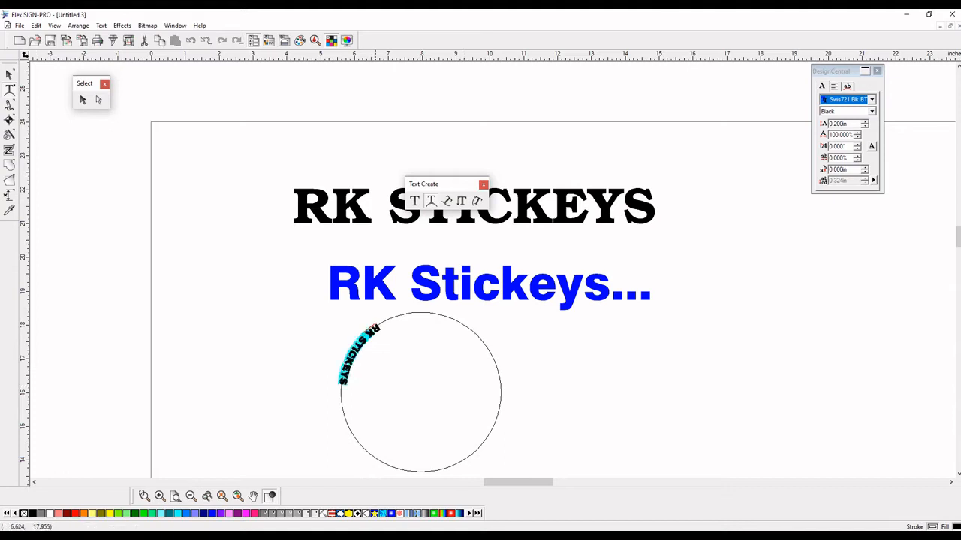
{"action": "left_click", "coordinate": [871, 99]}
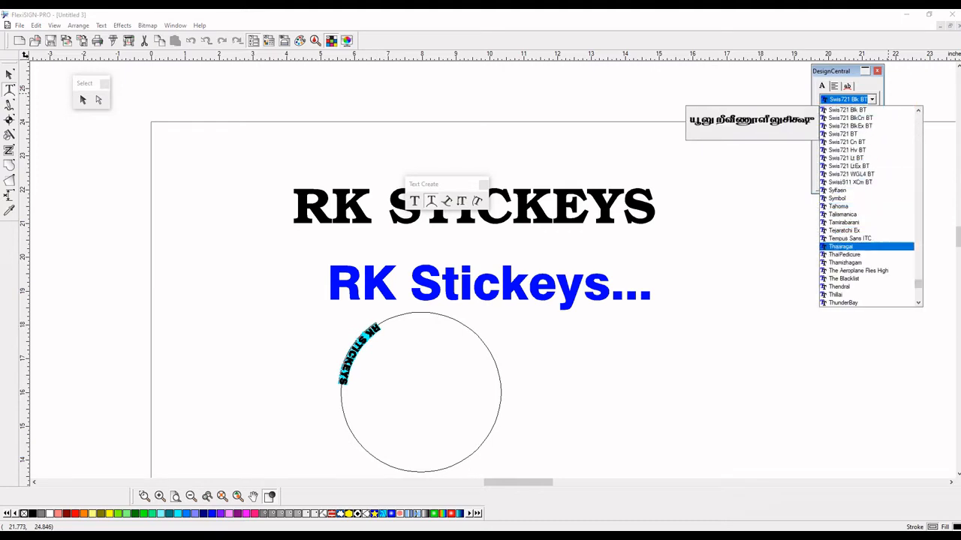
{"action": "left_click", "coordinate": [858, 271]}
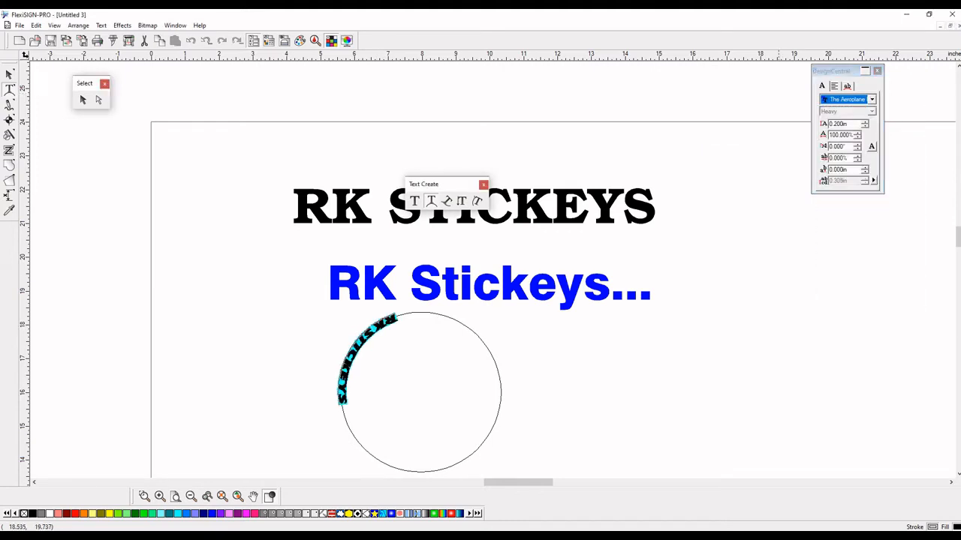
{"action": "left_click", "coordinate": [871, 99]}
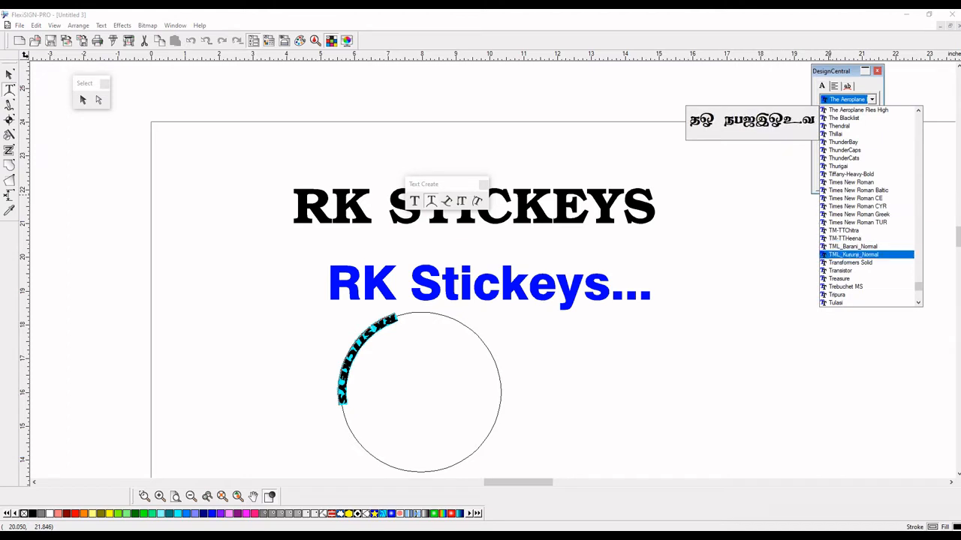
{"action": "left_click", "coordinate": [839, 278]}
{"action": "left_click", "coordinate": [872, 99]}
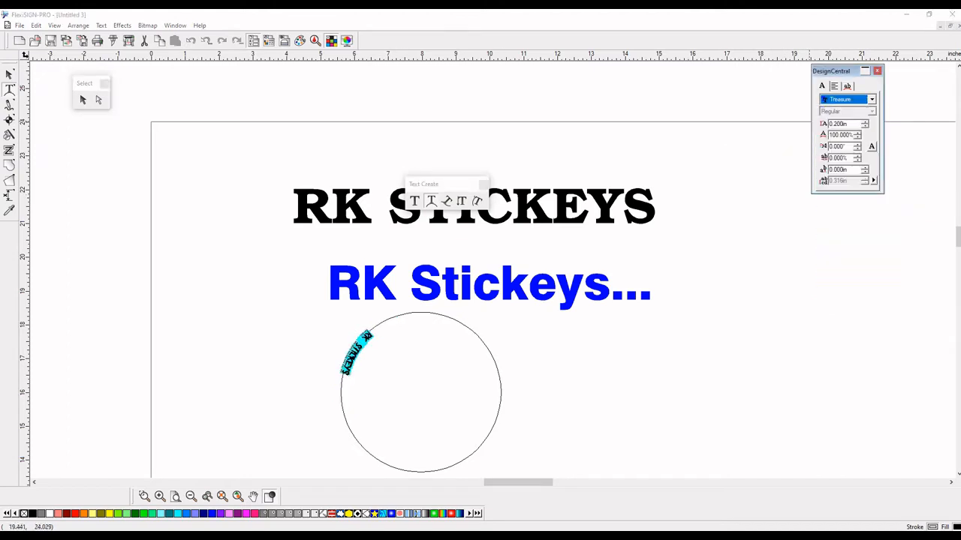
{"action": "left_click", "coordinate": [839, 270]}
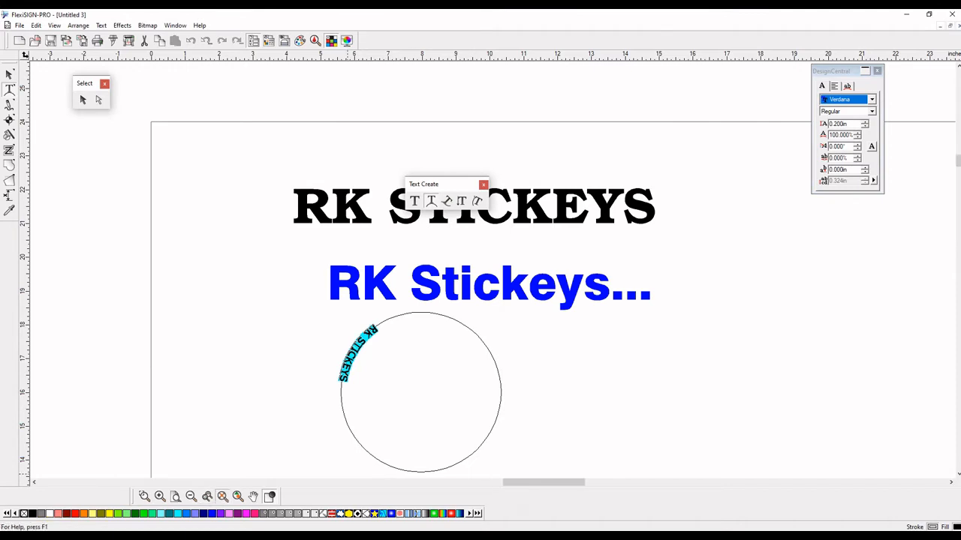
{"action": "left_click", "coordinate": [222, 496]}
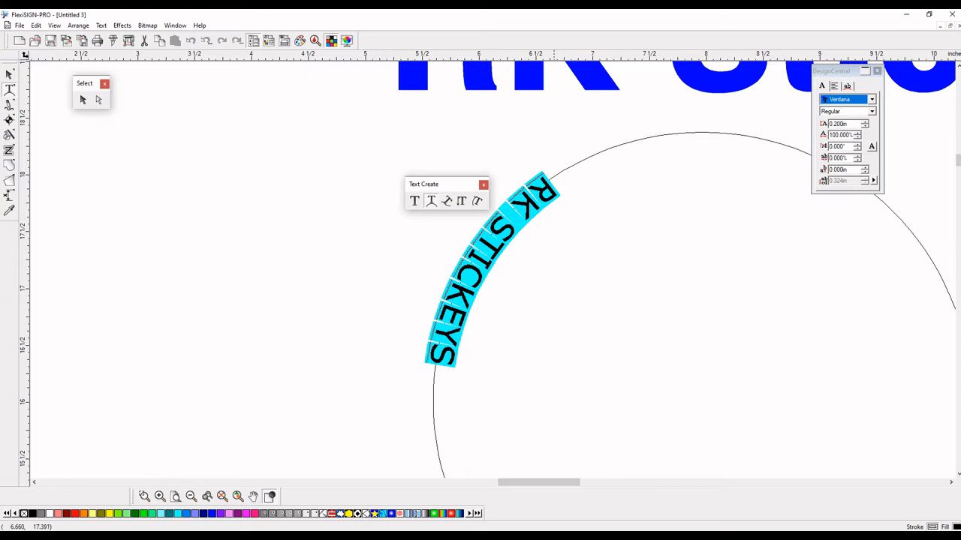
{"action": "scroll", "coordinate": [595, 234], "scroll_direction": "down", "scroll_amount": 4}
{"action": "scroll", "coordinate": [593, 235], "scroll_direction": "down", "scroll_amount": 1}
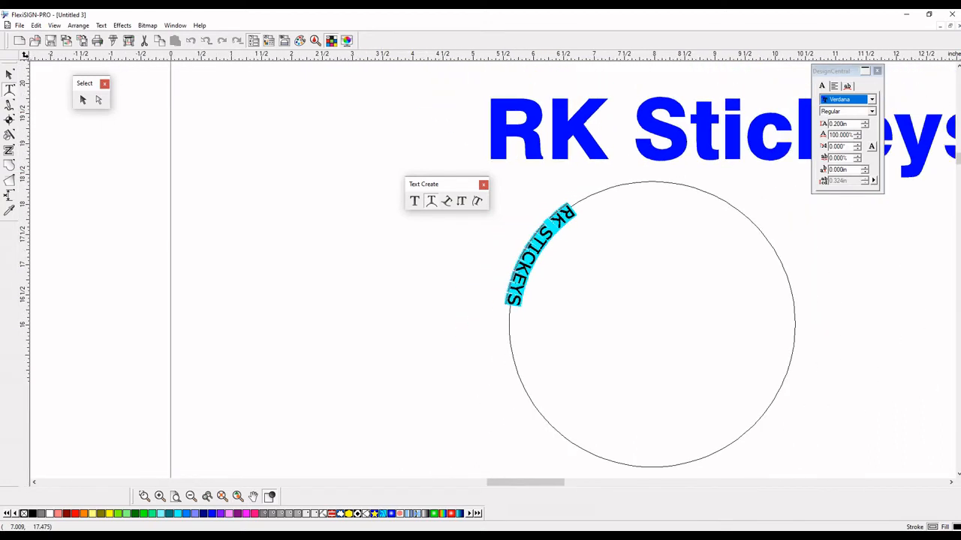
{"action": "scroll", "coordinate": [597, 236], "scroll_direction": "down", "scroll_amount": 1}
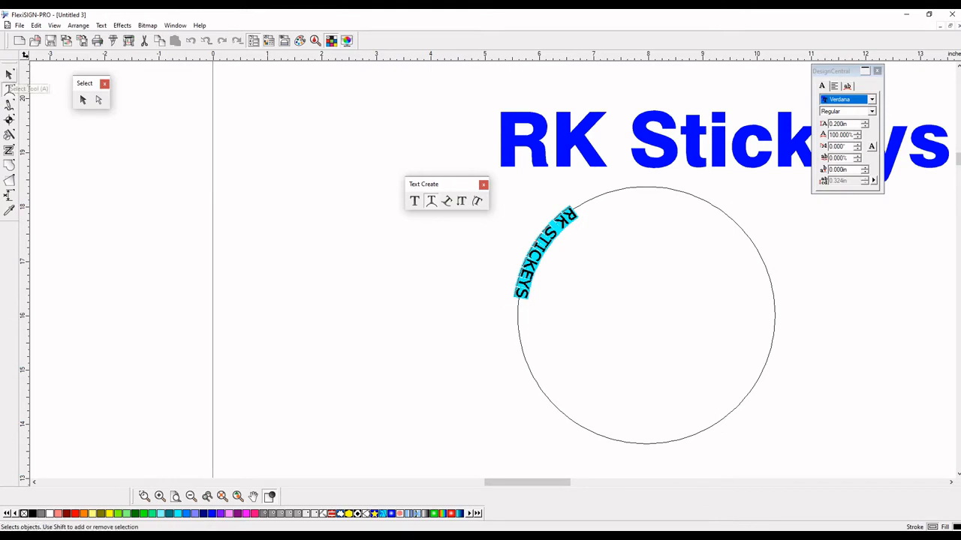
Select the arc text, show its arc settings and try the alternate multiple lines style before restoring the first one
{"action": "left_click", "coordinate": [9, 75]}
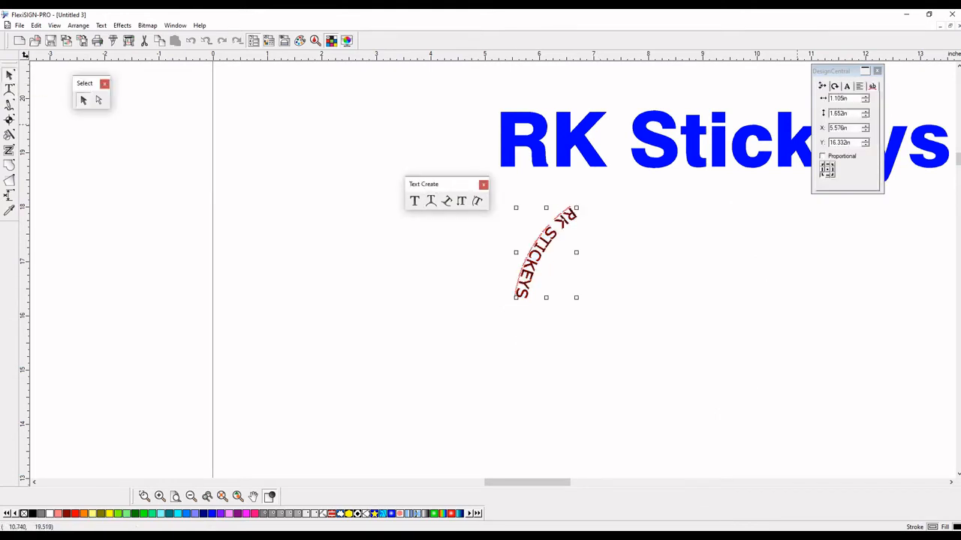
{"action": "left_click", "coordinate": [872, 86]}
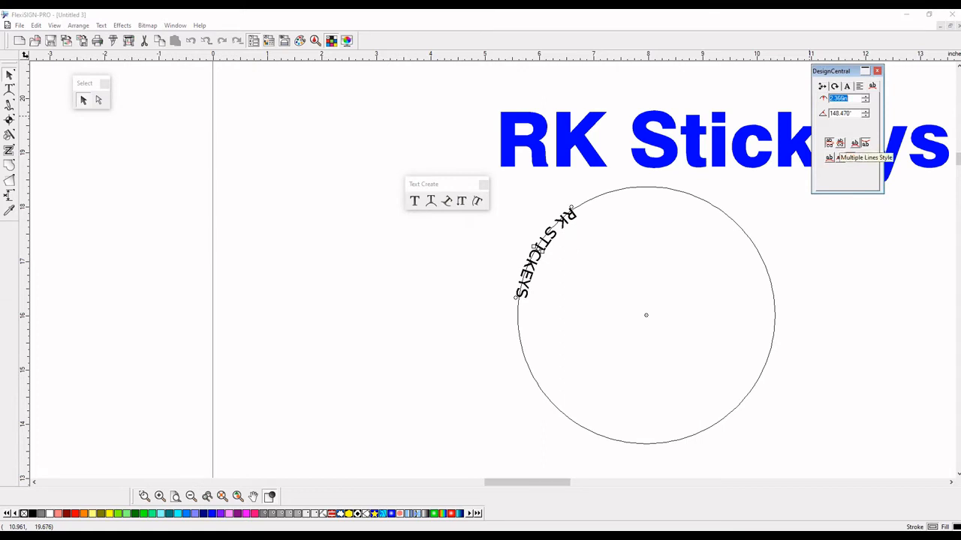
{"action": "left_click", "coordinate": [840, 143]}
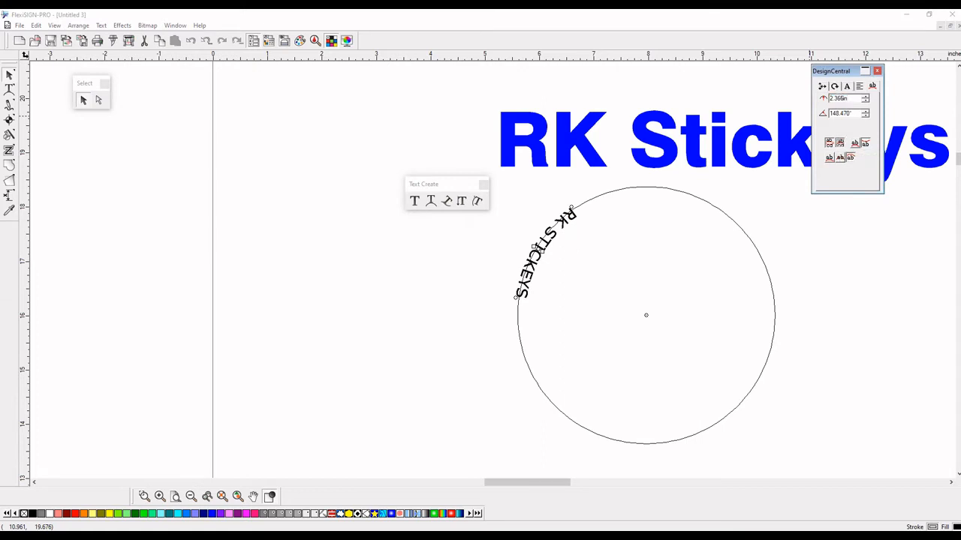
{"action": "left_click", "coordinate": [829, 143]}
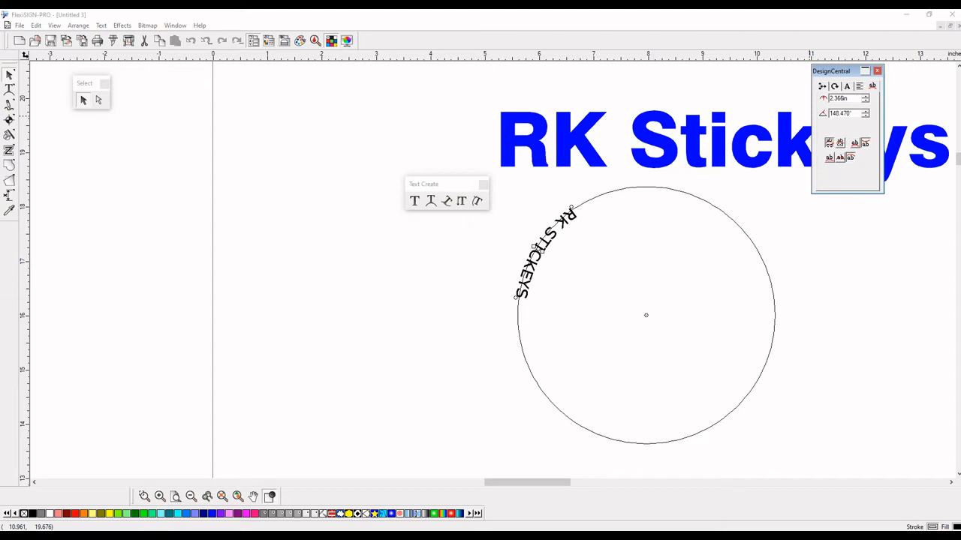
Try both reading directions on the arc text, and finally make it read clockwise along the circle's upper left
{"action": "left_click", "coordinate": [854, 143]}
{"action": "left_click", "coordinate": [866, 143]}
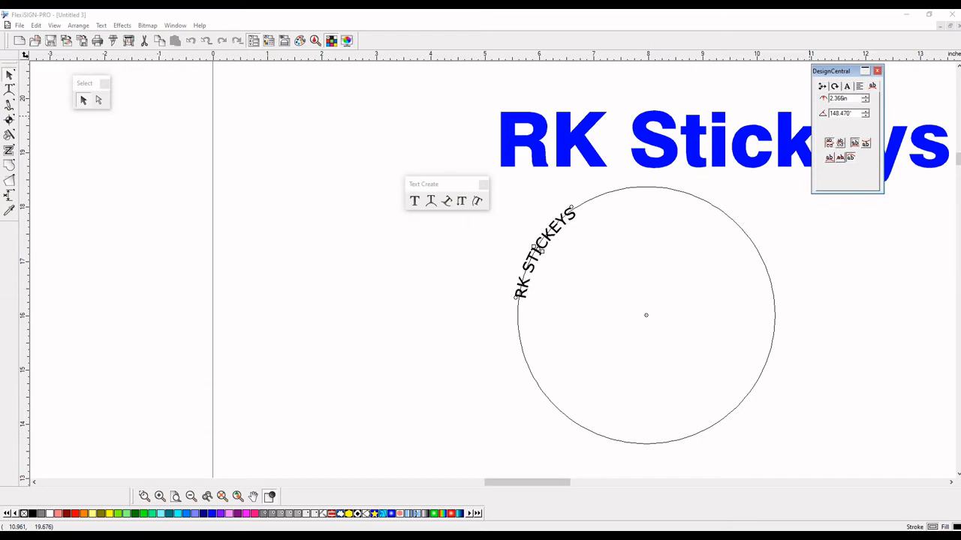
{"action": "left_click", "coordinate": [865, 143]}
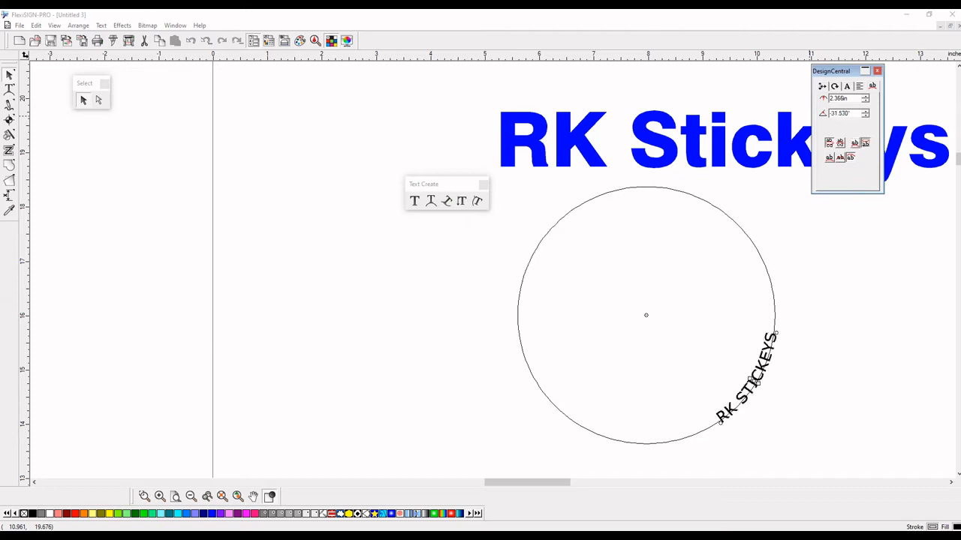
{"action": "left_click", "coordinate": [855, 143]}
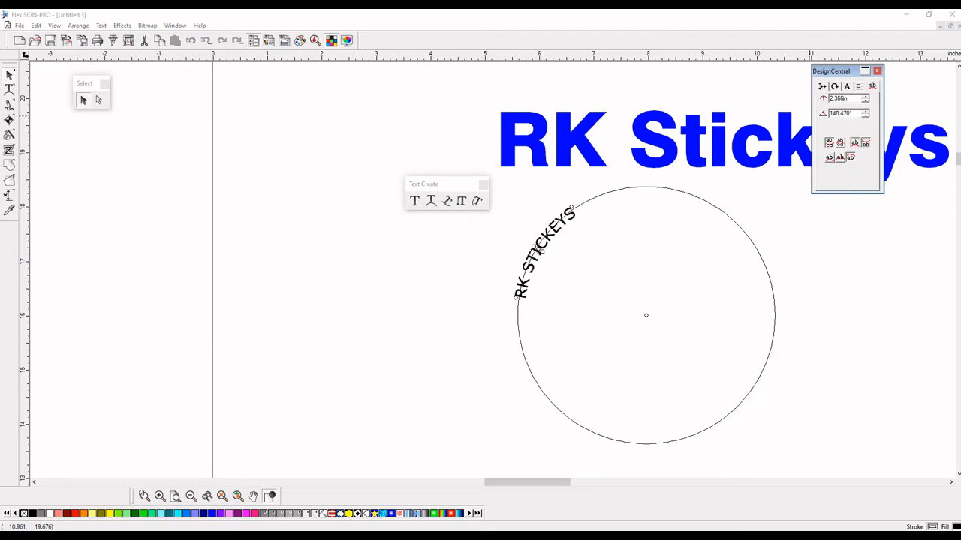
{"action": "left_click", "coordinate": [865, 142]}
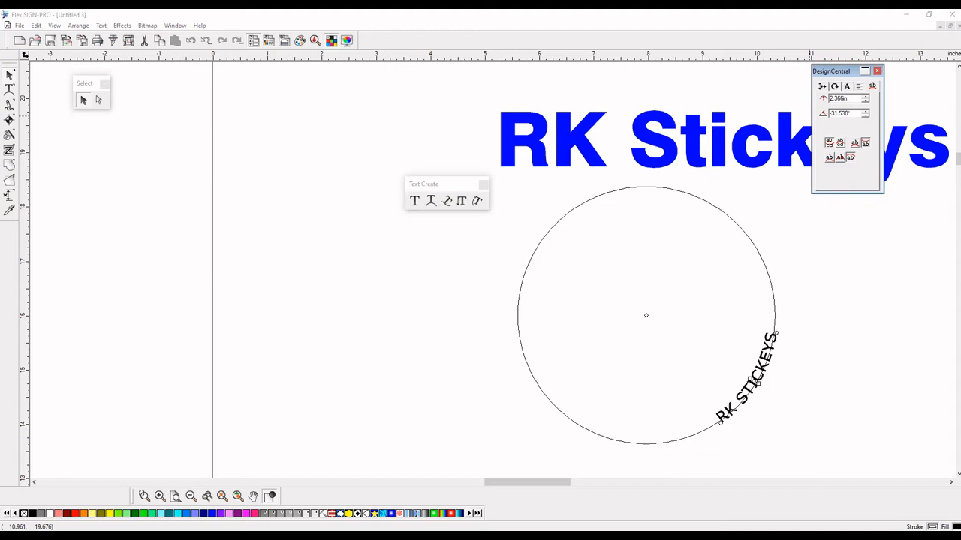
{"action": "left_click", "coordinate": [855, 143]}
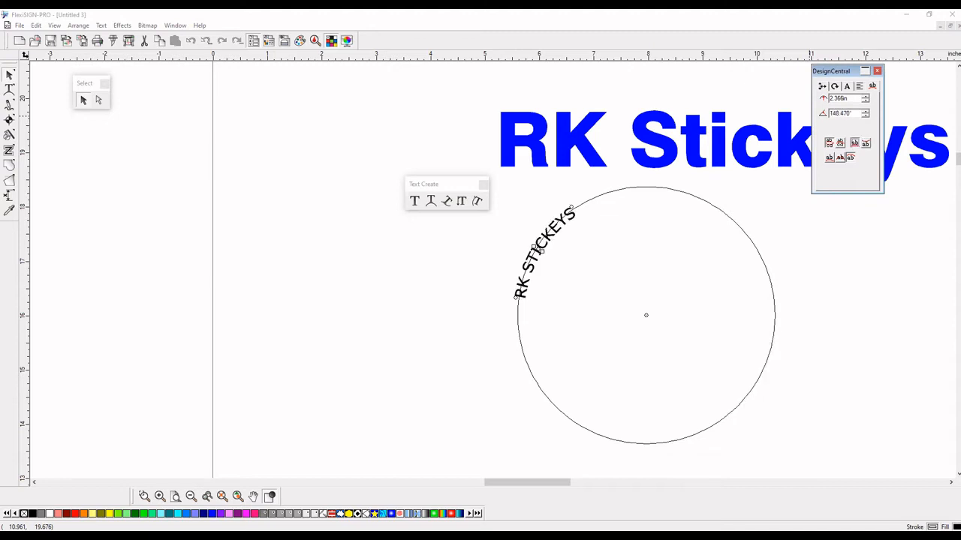
Try placing the arc text outside the circle and centred on its line, and finally put it back inside
{"action": "left_click", "coordinate": [828, 157]}
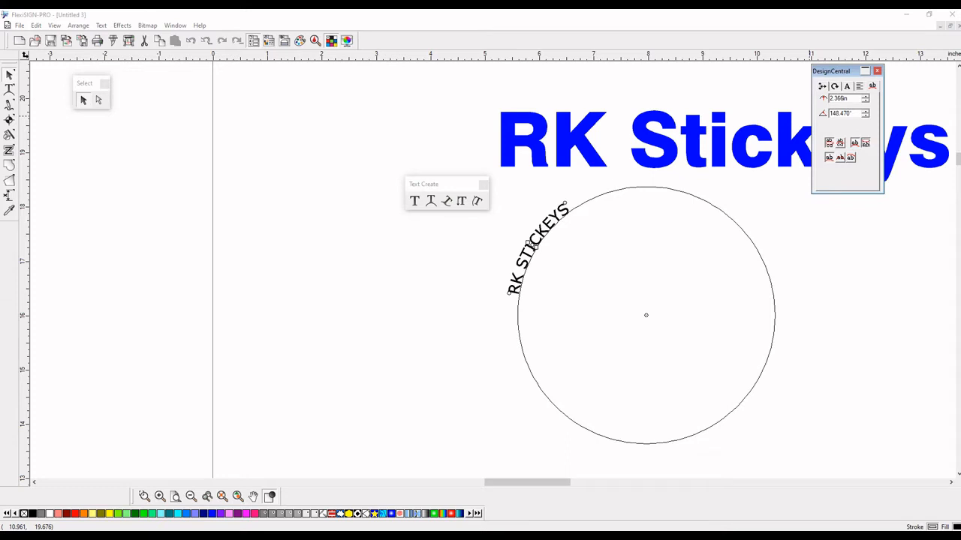
{"action": "left_click", "coordinate": [865, 143]}
{"action": "left_click", "coordinate": [864, 143]}
{"action": "left_click", "coordinate": [840, 157]}
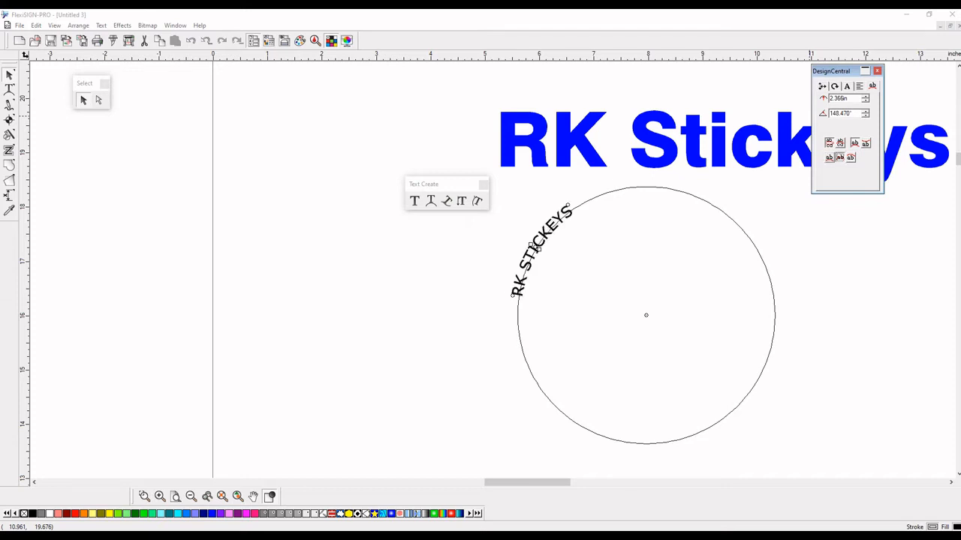
{"action": "left_click", "coordinate": [850, 158]}
Try 1 in and 0.7 in heights on the arc text, and finally set 0.5 in with letter spacing tightened to -12%
{"action": "left_click", "coordinate": [847, 86]}
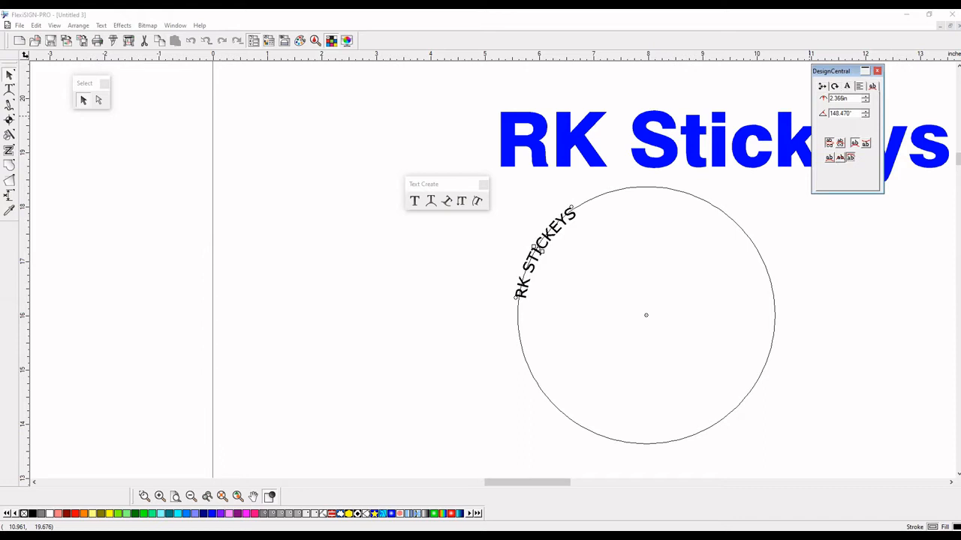
{"action": "left_click_drag", "start_coordinate": [848, 124], "coordinate": [828, 124]}
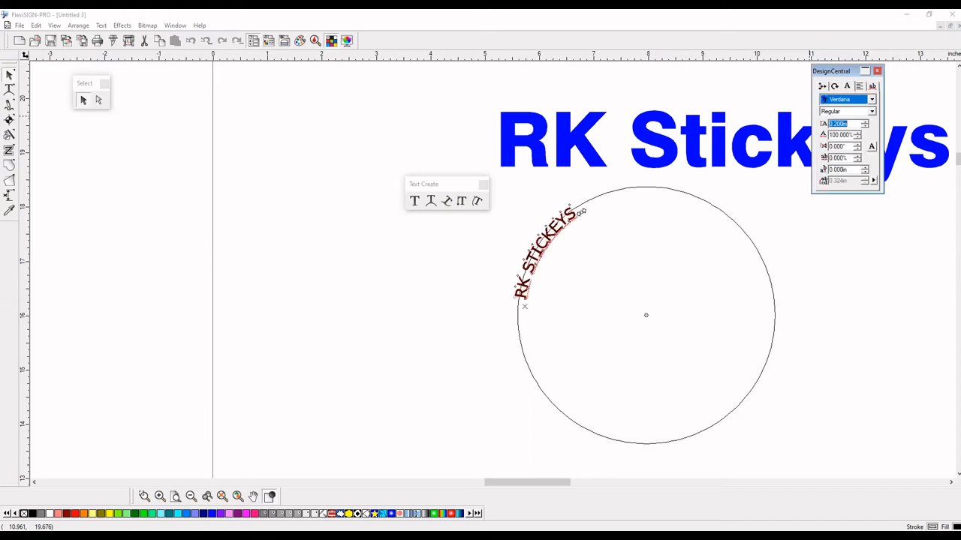
{"action": "type", "text": "1"}
{"action": "key", "text": "Return"}
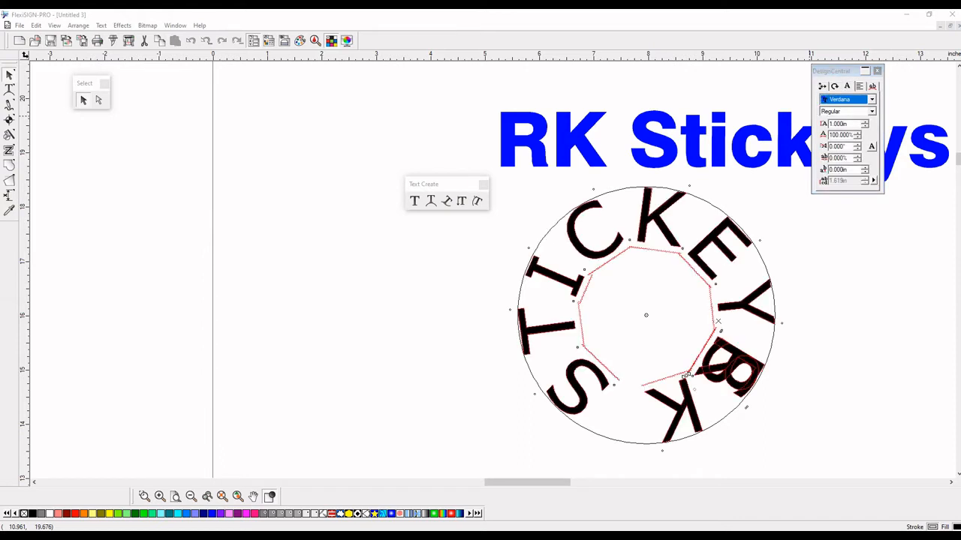
{"action": "type", "text": ".7"}
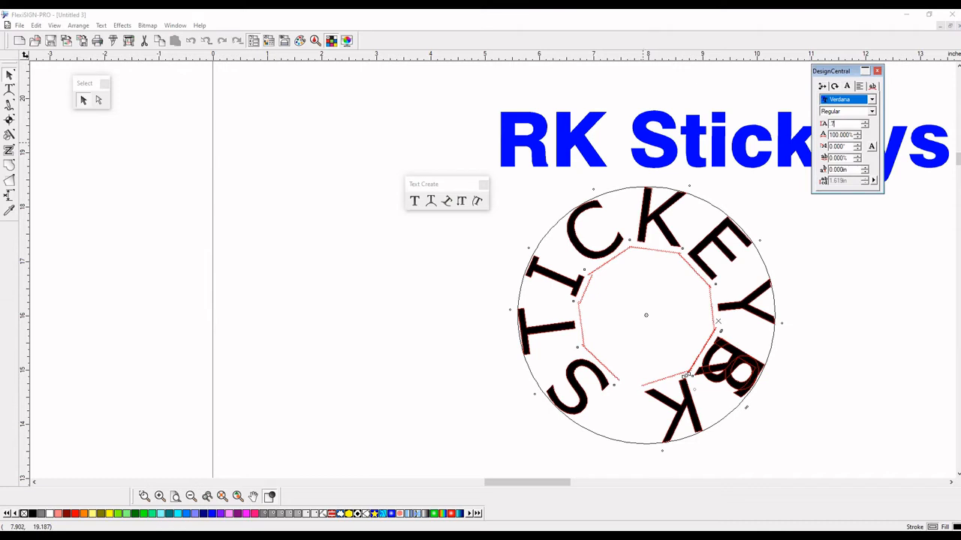
{"action": "key", "text": "Return"}
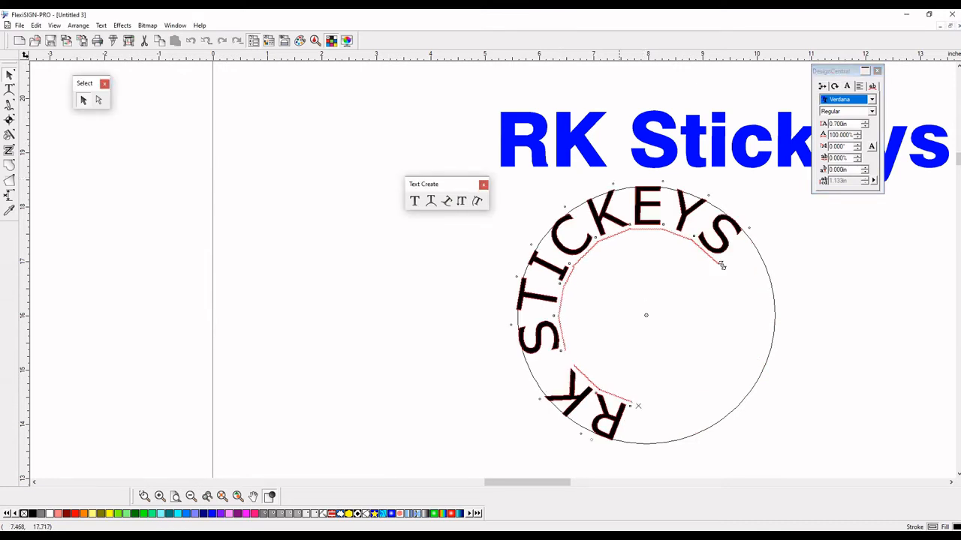
{"action": "left_click_drag", "start_coordinate": [722, 265], "coordinate": [656, 212]}
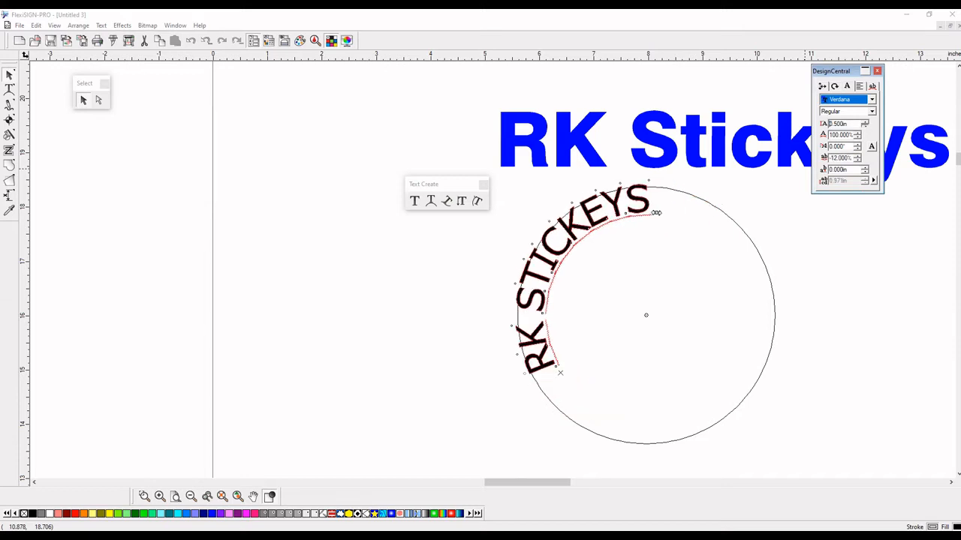
Reduce the arc text's radius to 2.266 in
{"action": "left_click", "coordinate": [872, 86]}
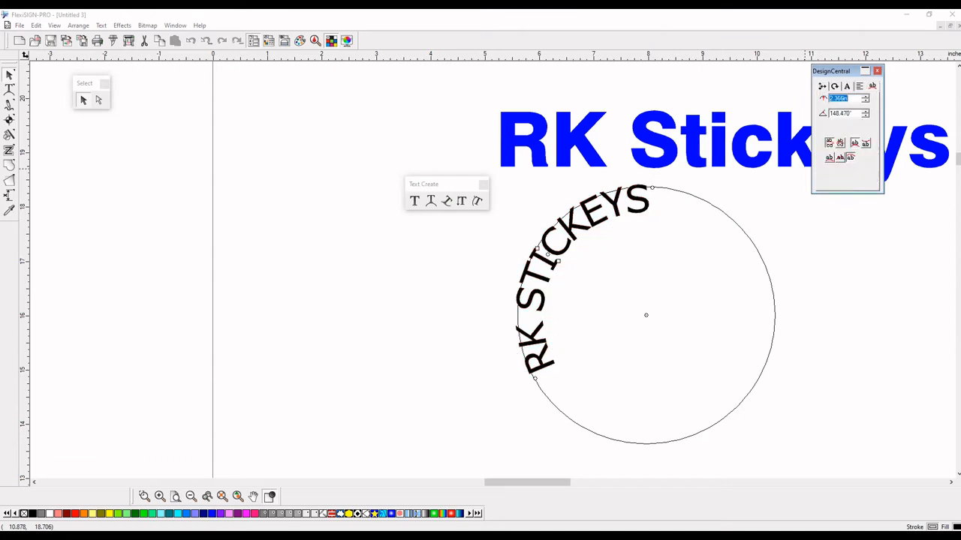
{"action": "left_click", "coordinate": [865, 96]}
{"action": "left_click", "coordinate": [865, 100]}
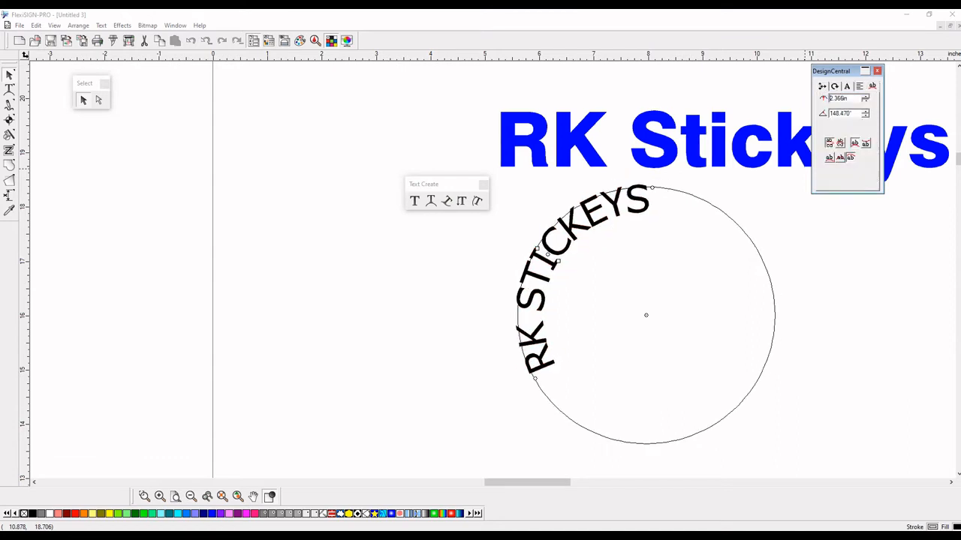
{"action": "left_click", "coordinate": [865, 100]}
Rotate the arc text along its circle to an angle of 92.47°, so it sits almost centred at the top
{"action": "left_click", "coordinate": [865, 111]}
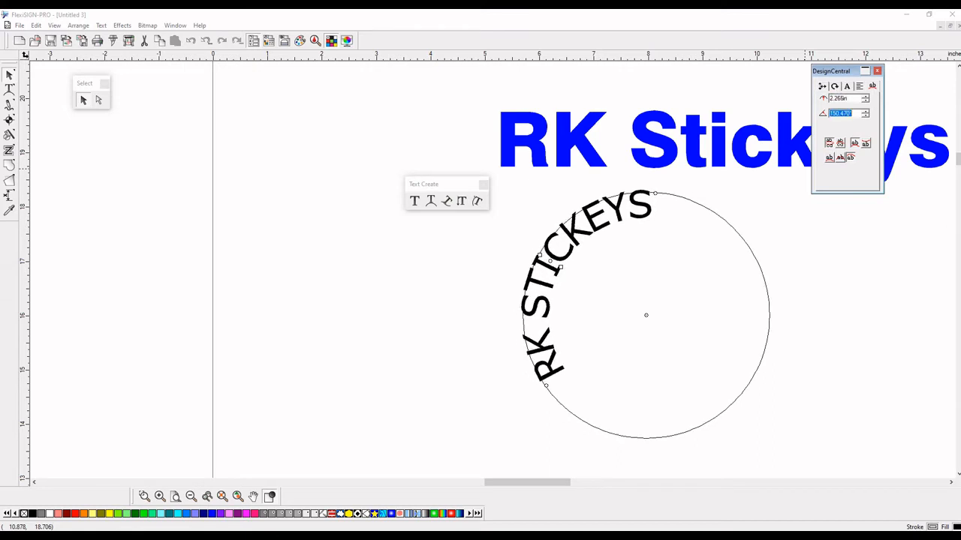
{"action": "left_click", "coordinate": [865, 116]}
{"action": "left_click", "coordinate": [865, 116]}
{"action": "left_click", "coordinate": [865, 116]}
{"action": "left_click", "coordinate": [866, 116]}
{"action": "left_click", "coordinate": [865, 115]}
{"action": "left_click", "coordinate": [865, 116]}
{"action": "left_click", "coordinate": [865, 116]}
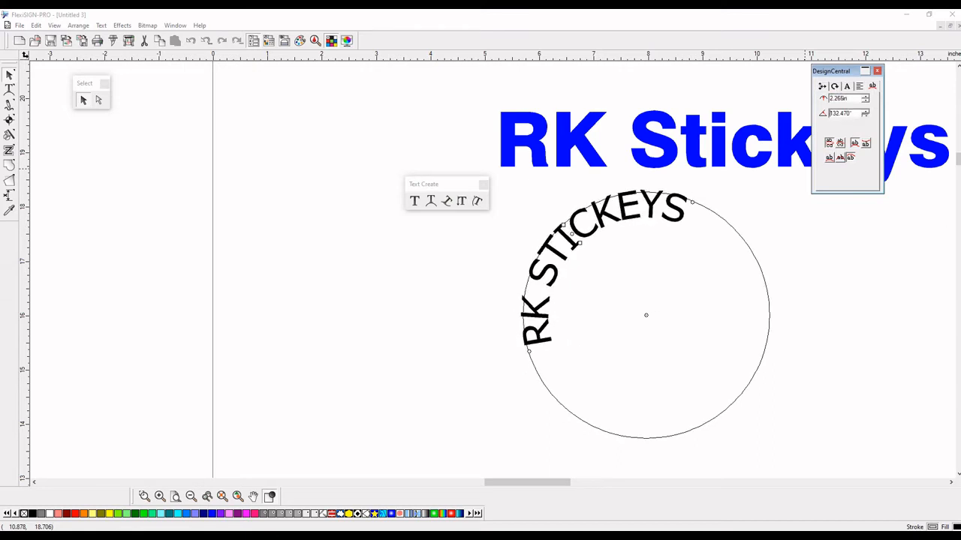
{"action": "left_click", "coordinate": [865, 115]}
{"action": "left_click", "coordinate": [866, 116]}
{"action": "left_click", "coordinate": [865, 115]}
{"action": "left_click", "coordinate": [865, 115]}
{"action": "left_click", "coordinate": [865, 116]}
{"action": "left_click", "coordinate": [866, 116]}
{"action": "left_click", "coordinate": [865, 115]}
{"action": "left_click", "coordinate": [865, 116]}
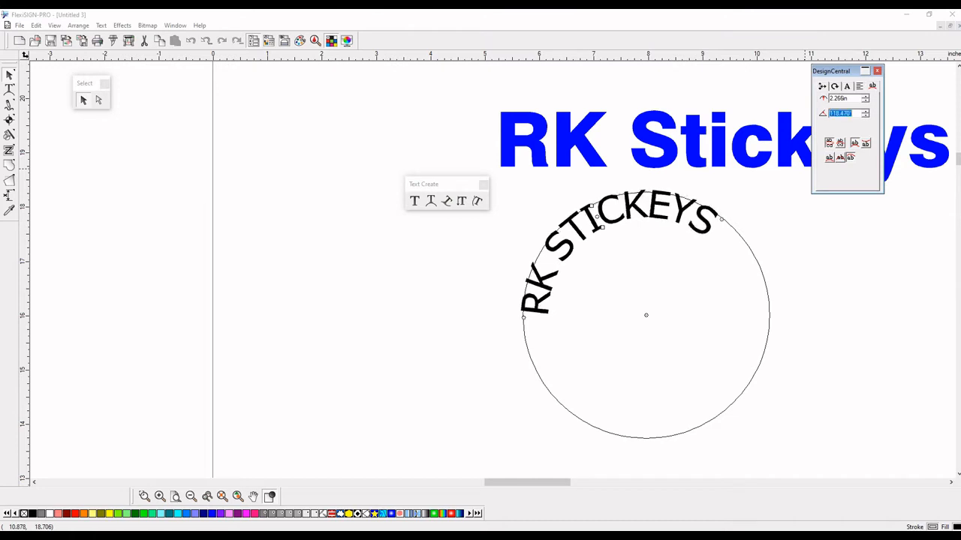
{"action": "left_click", "coordinate": [865, 116]}
{"action": "left_click", "coordinate": [865, 115]}
{"action": "left_click", "coordinate": [865, 115]}
{"action": "left_click", "coordinate": [865, 115]}
{"action": "left_click", "coordinate": [865, 115]}
{"action": "left_click", "coordinate": [865, 115]}
{"action": "left_click", "coordinate": [865, 116]}
{"action": "left_click", "coordinate": [865, 116]}
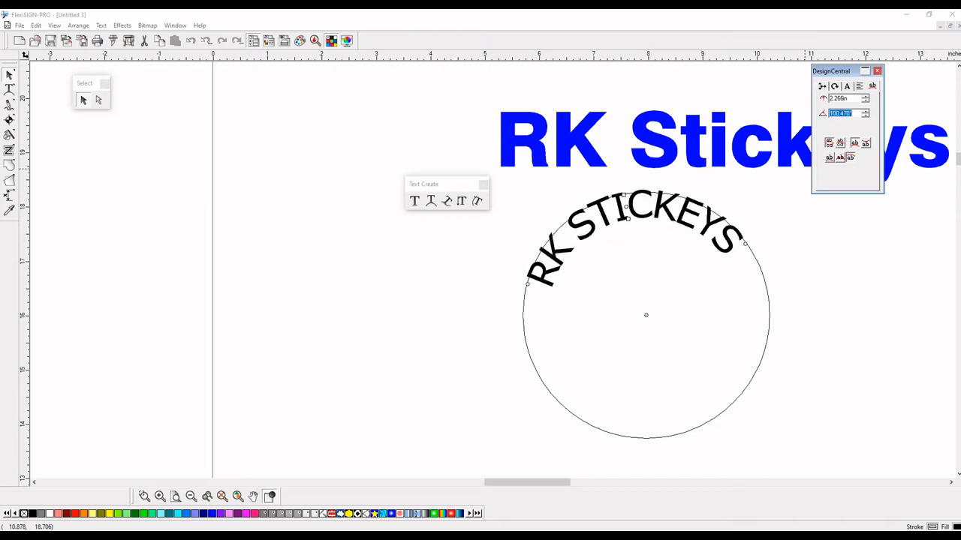
{"action": "left_click", "coordinate": [865, 115]}
{"action": "left_click", "coordinate": [865, 115]}
{"action": "left_click", "coordinate": [865, 115]}
{"action": "left_click", "coordinate": [865, 115]}
{"action": "left_click", "coordinate": [865, 116]}
{"action": "left_click", "coordinate": [865, 115]}
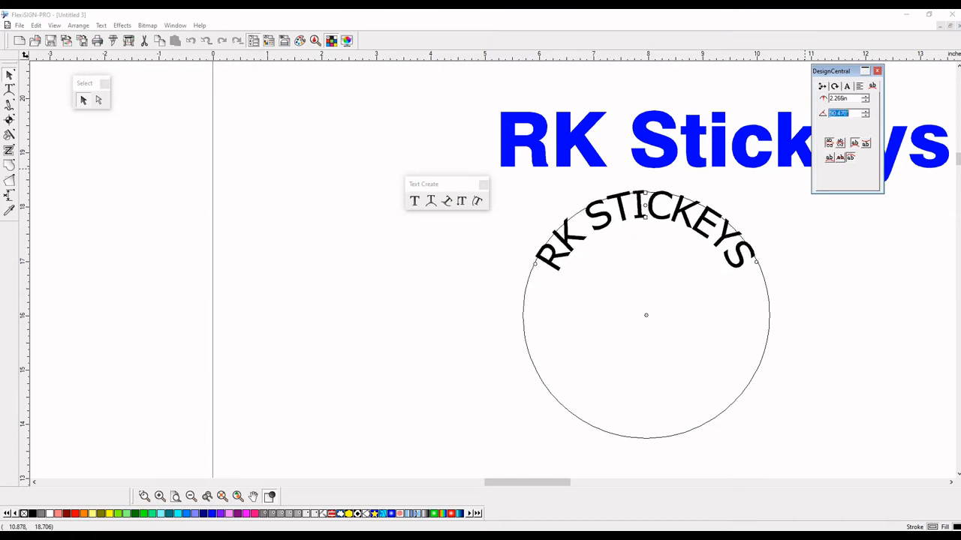
{"action": "left_click", "coordinate": [866, 115]}
{"action": "left_click", "coordinate": [865, 116]}
{"action": "left_click", "coordinate": [865, 115]}
{"action": "left_click", "coordinate": [865, 116]}
{"action": "left_click", "coordinate": [865, 111]}
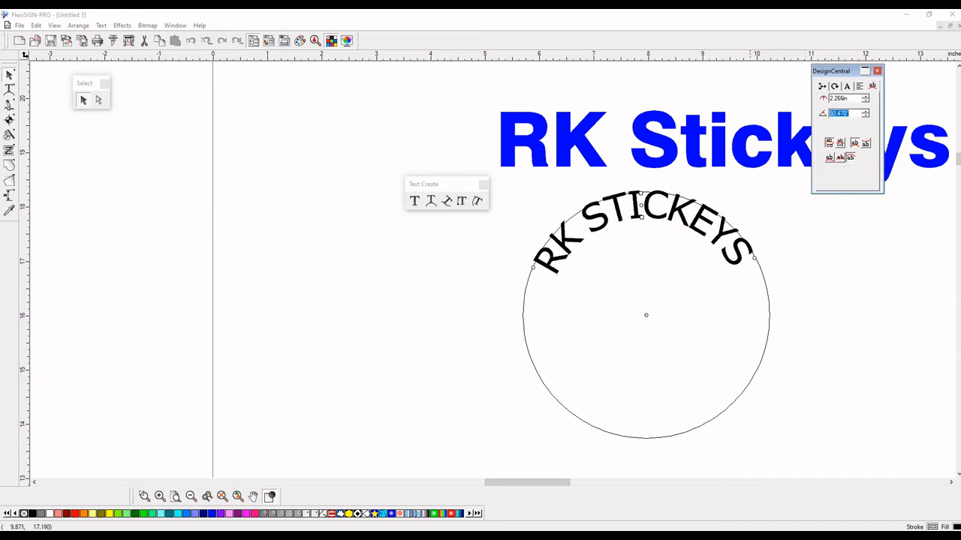
Stretch both ends of the arc text down along the circle until the text spans both sides evenly below the circle's centre
{"action": "left_click_drag", "start_coordinate": [755, 263], "coordinate": [765, 345]}
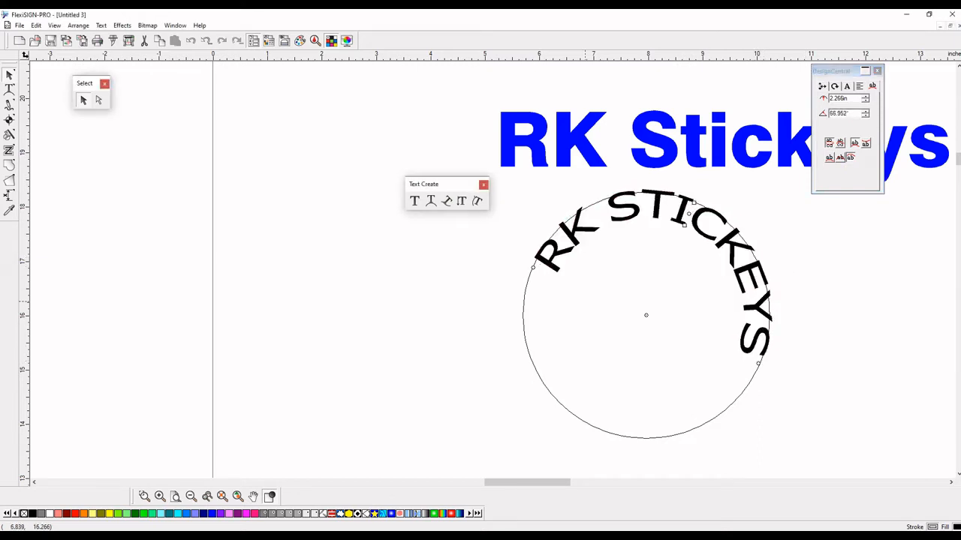
{"action": "left_click", "coordinate": [533, 270]}
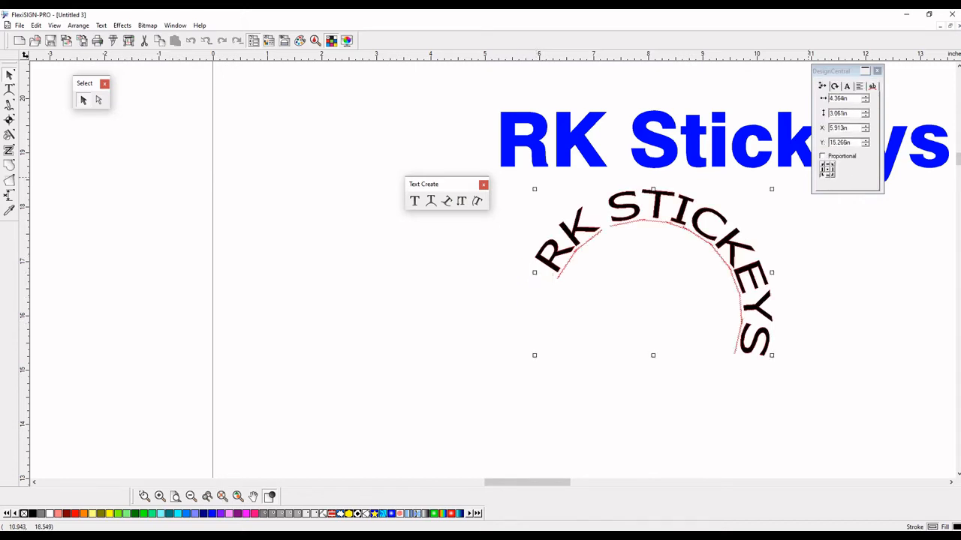
{"action": "double_click", "coordinate": [535, 271]}
{"action": "left_click_drag", "start_coordinate": [532, 268], "coordinate": [526, 359]}
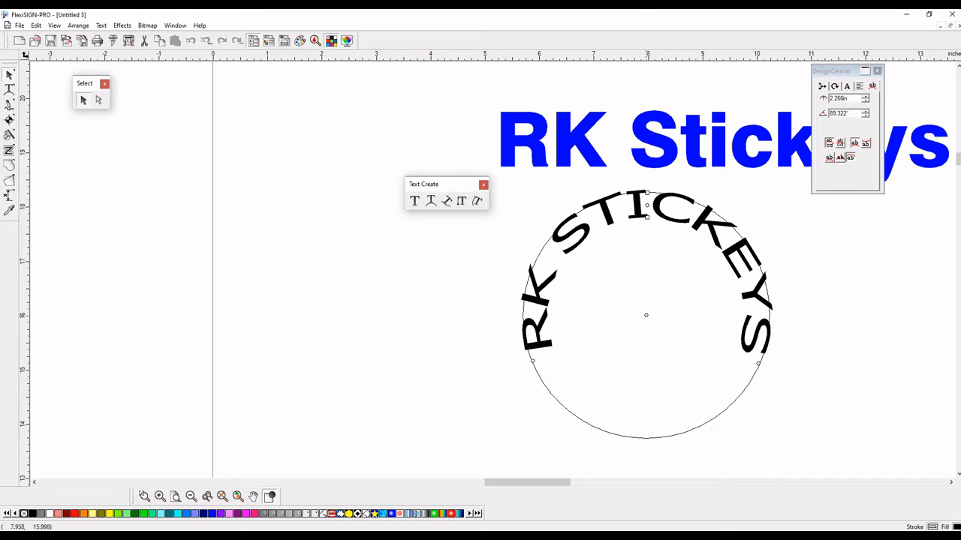
Shrink the arc text's circle to a radius of about 1.7 in and set the text height to 0.4 in
{"action": "left_click_drag", "start_coordinate": [645, 316], "coordinate": [645, 285]}
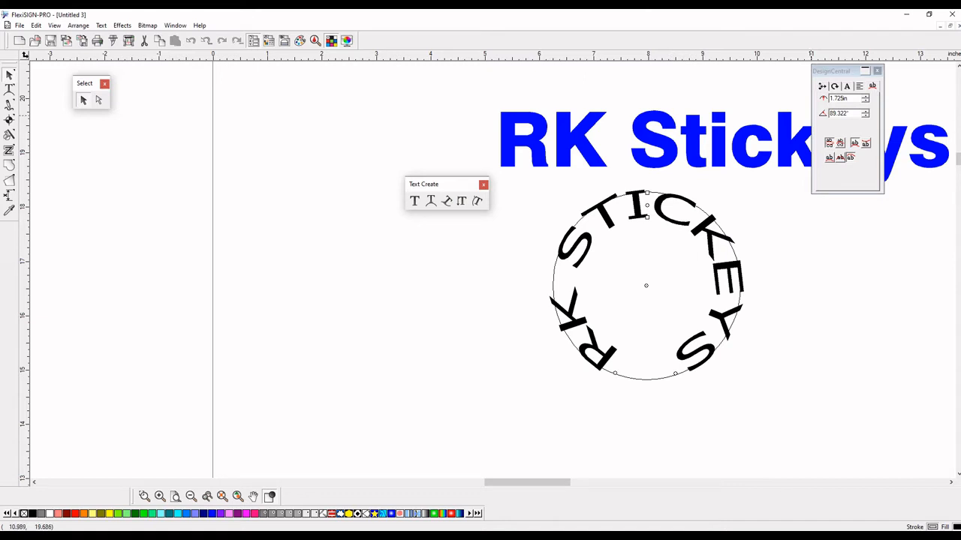
{"action": "left_click", "coordinate": [846, 86]}
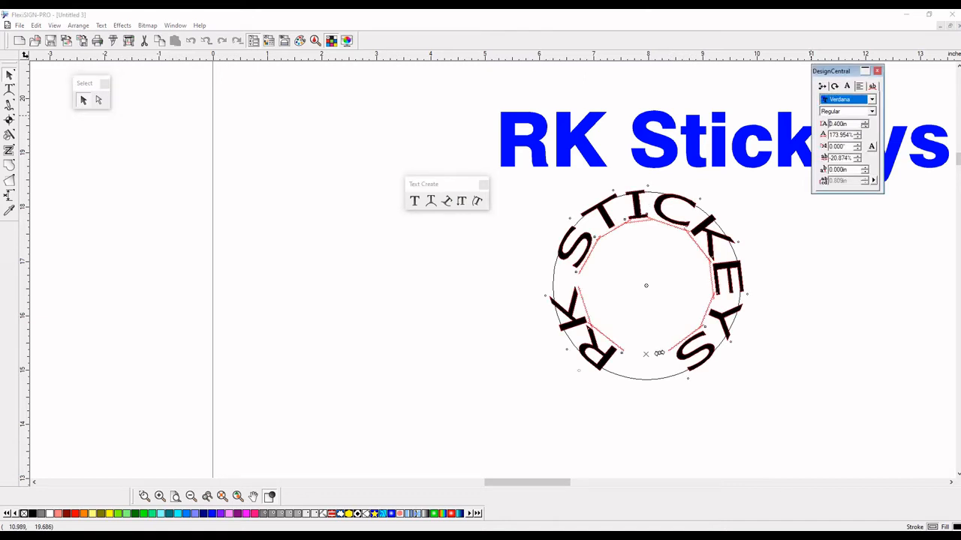
{"action": "left_click_drag", "start_coordinate": [658, 353], "coordinate": [706, 329]}
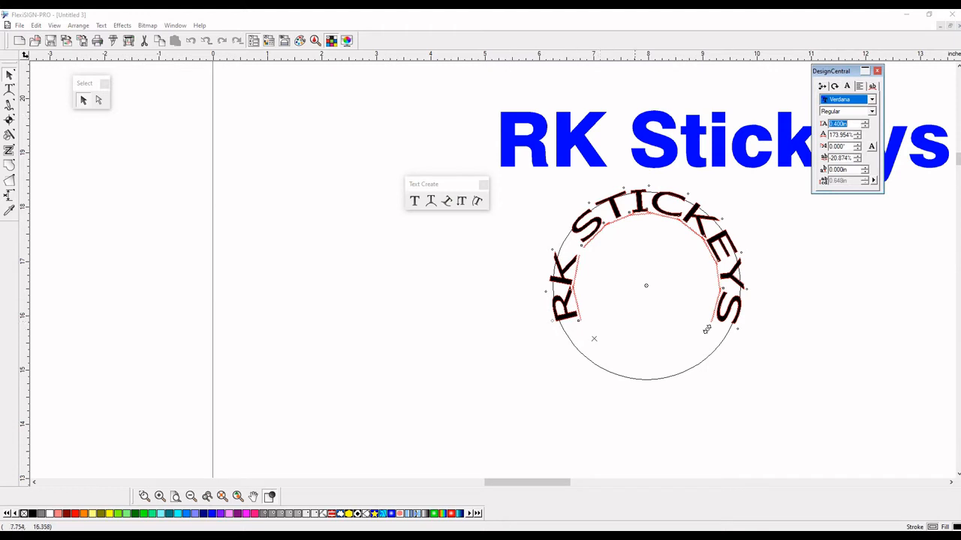
Try the arc text inside the circle and centred on its line, and finally place it outside the circle
{"action": "left_click", "coordinate": [872, 87]}
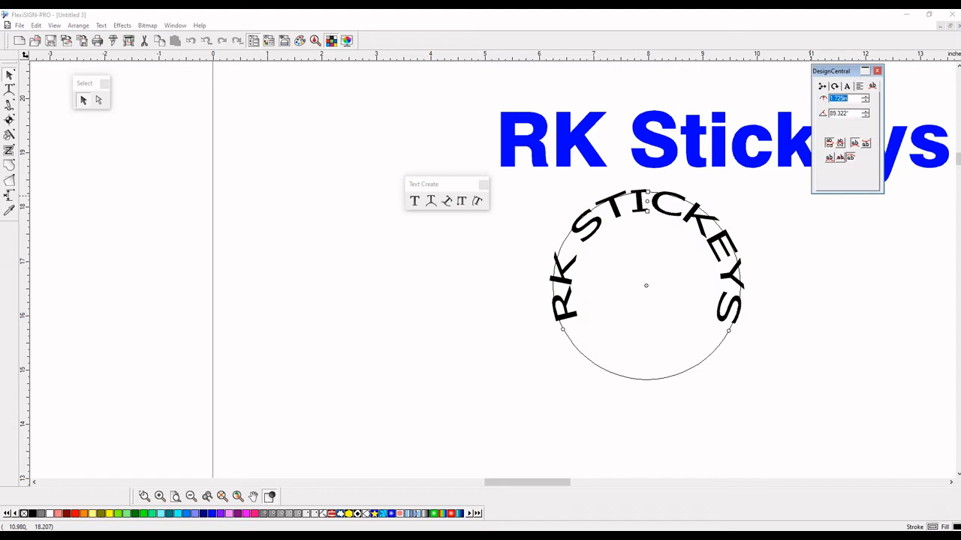
{"action": "left_click", "coordinate": [850, 158]}
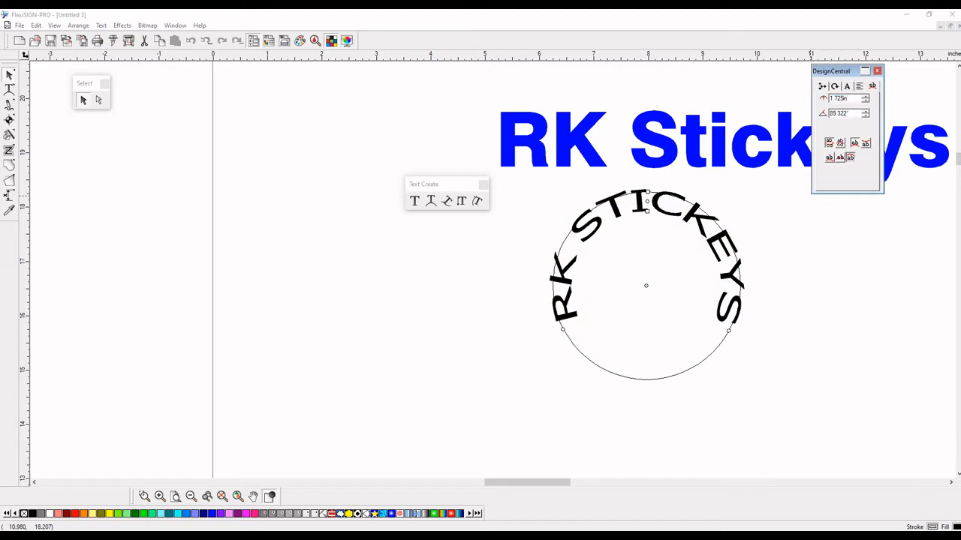
{"action": "left_click", "coordinate": [840, 158]}
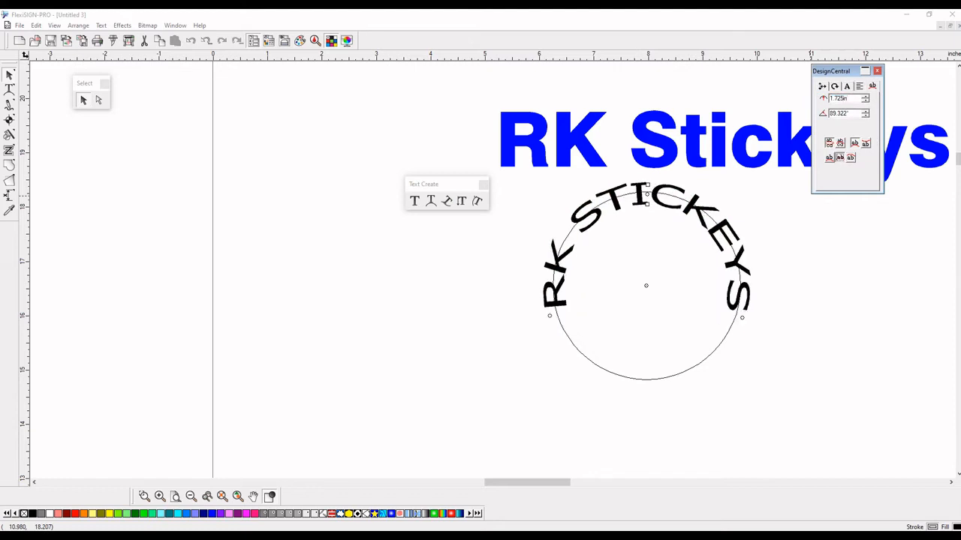
{"action": "left_click", "coordinate": [828, 157]}
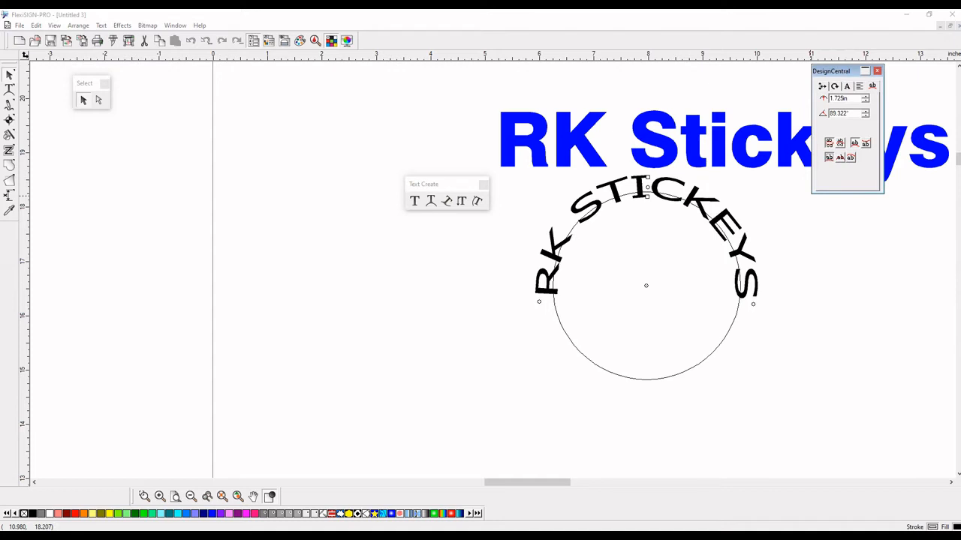
Try the arc text centred on its line, place it inside the circle, and switch its direction between top and bottom, ending at the bottom
{"action": "left_click", "coordinate": [839, 158]}
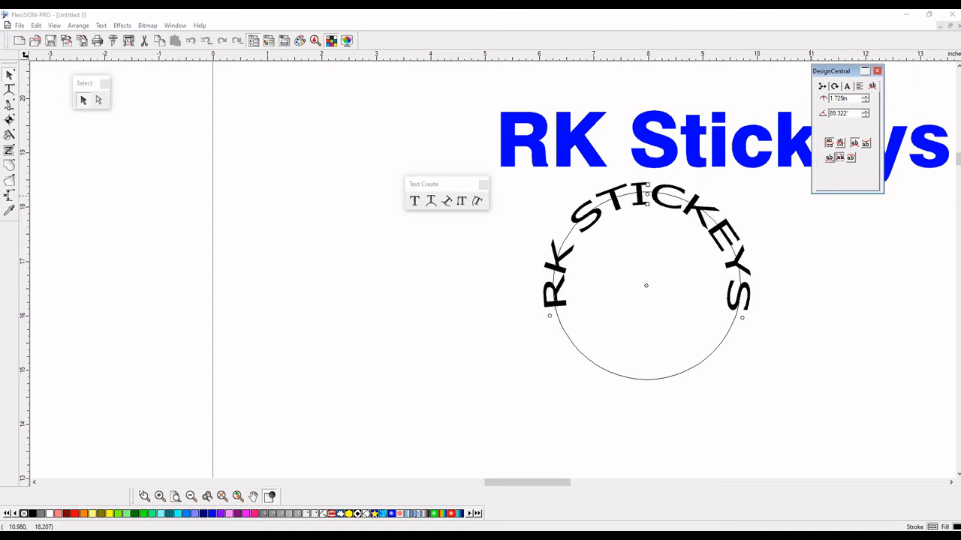
{"action": "left_click", "coordinate": [851, 158]}
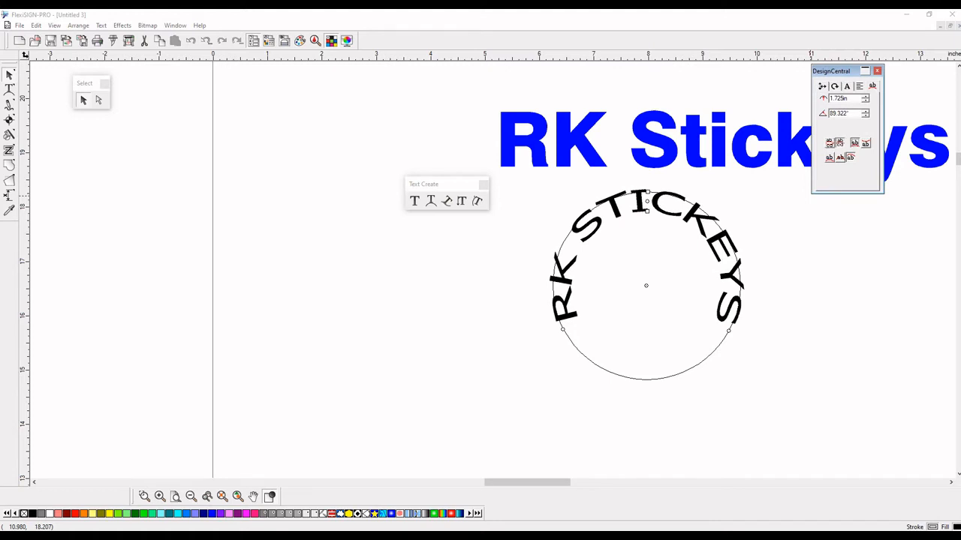
{"action": "left_click", "coordinate": [865, 143]}
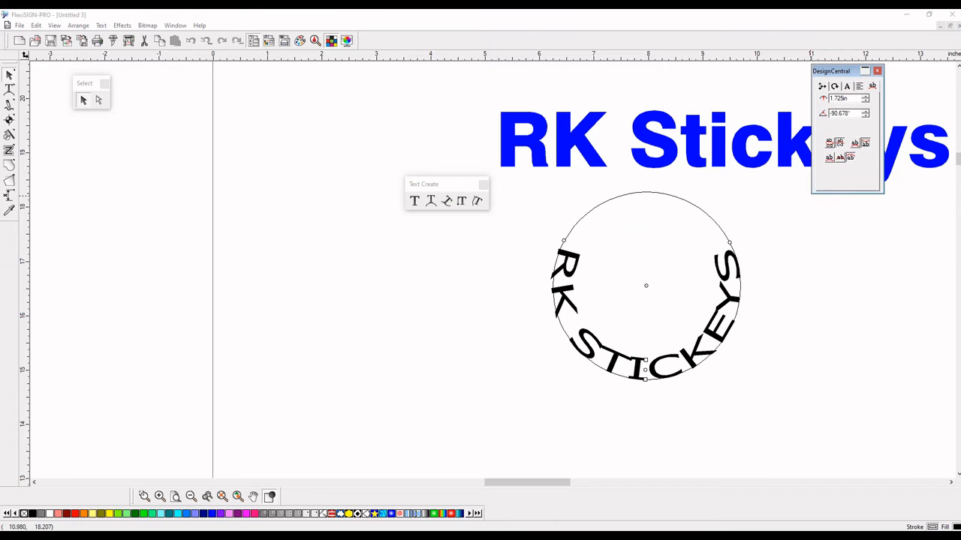
{"action": "left_click", "coordinate": [854, 142]}
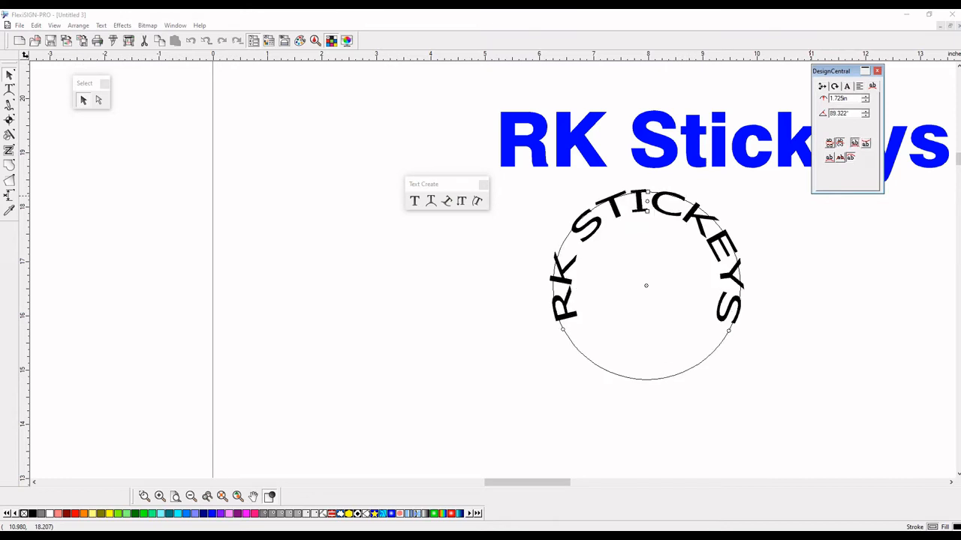
{"action": "left_click", "coordinate": [865, 143]}
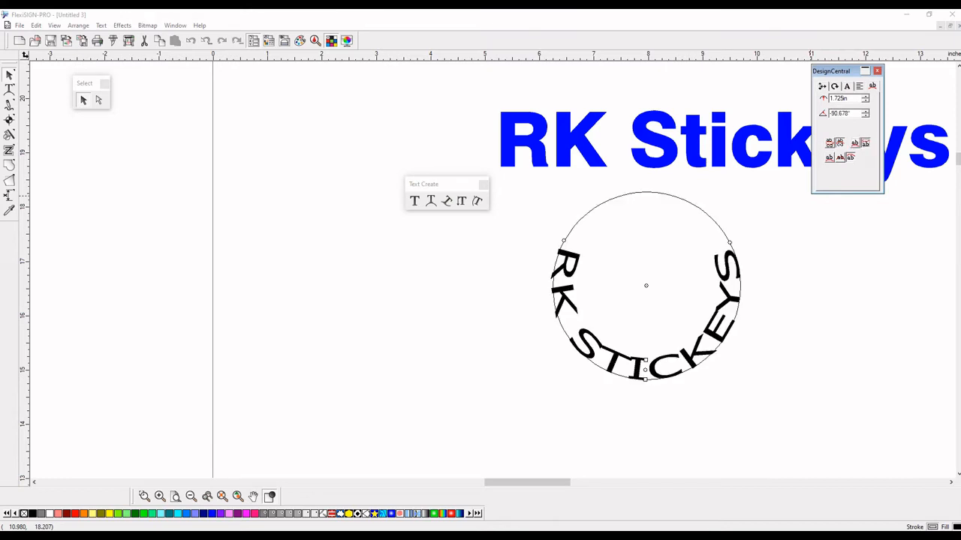
{"action": "left_click", "coordinate": [854, 142]}
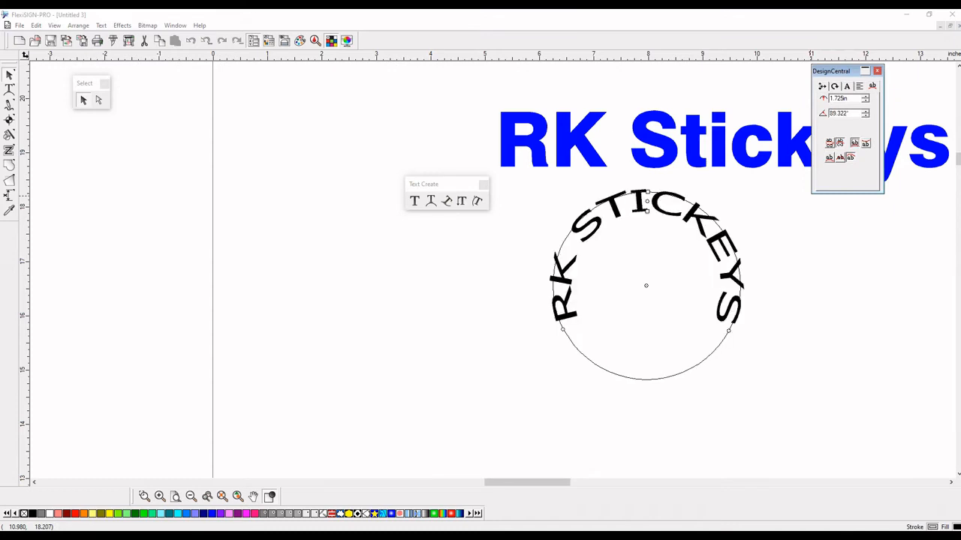
{"action": "left_click", "coordinate": [865, 142]}
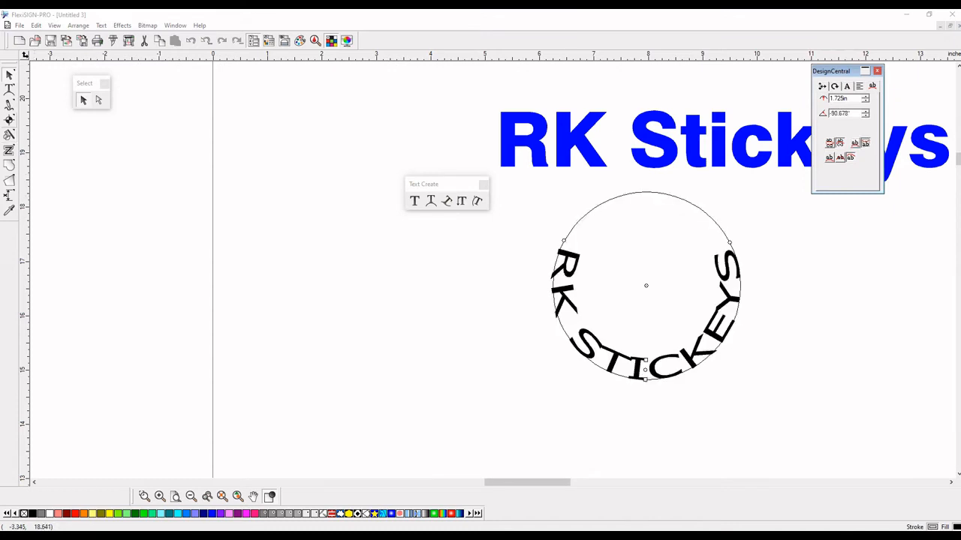
Append "RK" to the end of the arc text and place the whole text outside its circle
{"action": "left_click", "coordinate": [431, 201]}
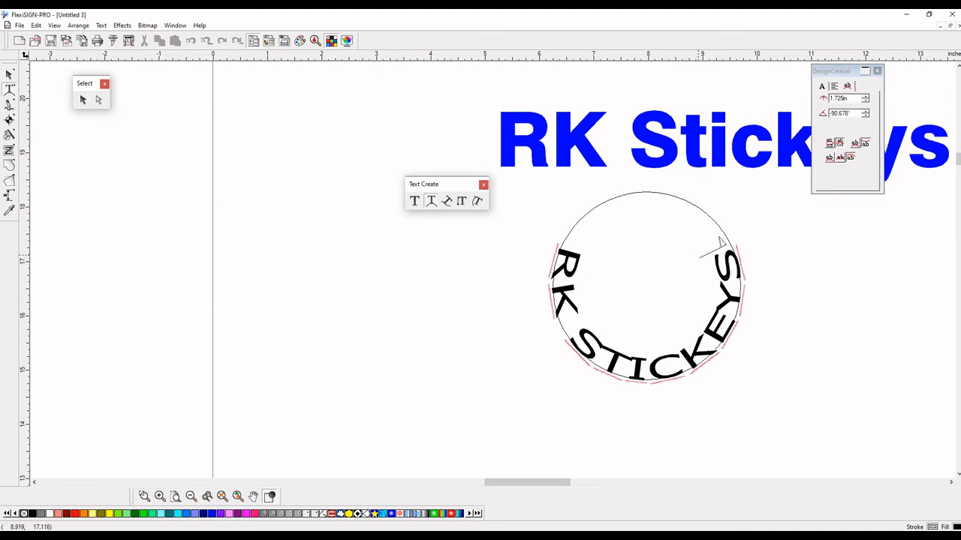
{"action": "type", "text": "RK"}
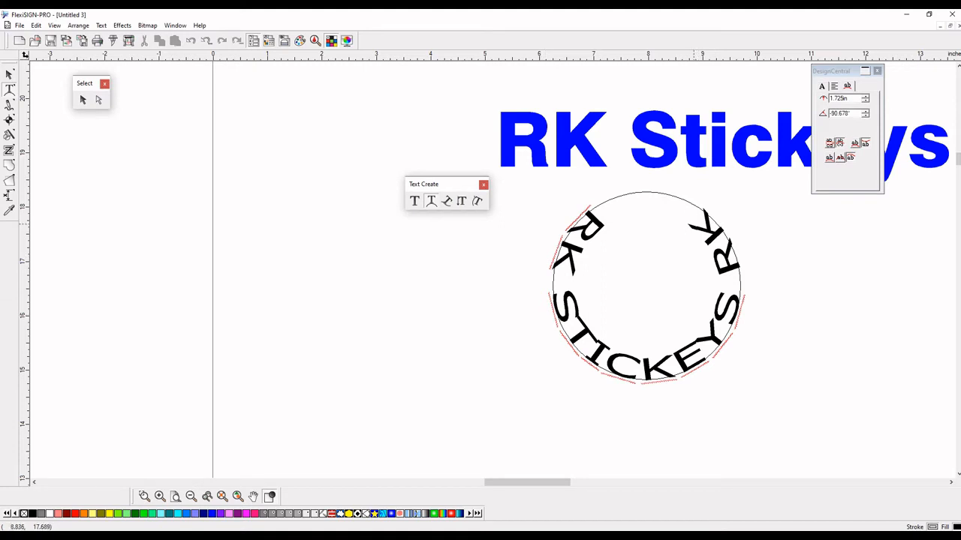
{"action": "left_click_drag", "start_coordinate": [701, 220], "coordinate": [617, 239]}
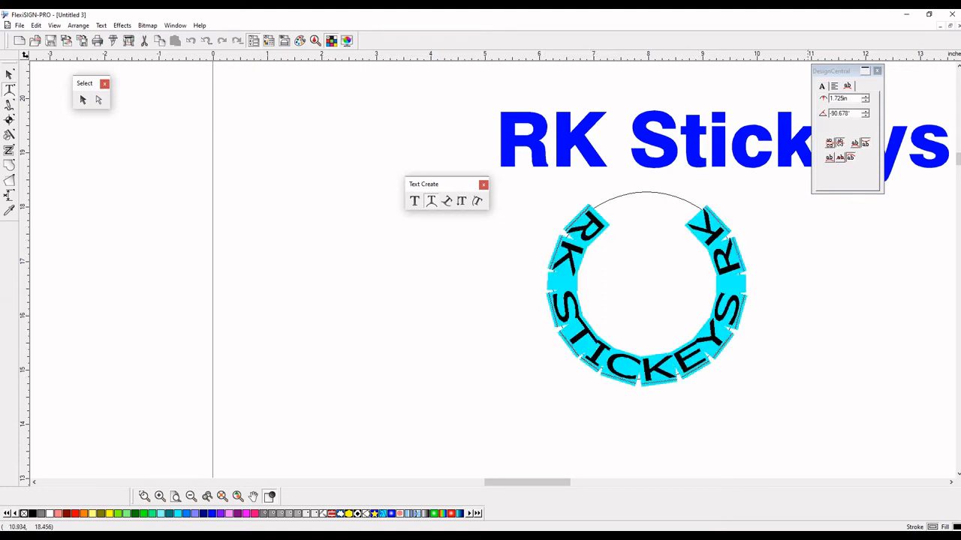
{"action": "left_click", "coordinate": [840, 157]}
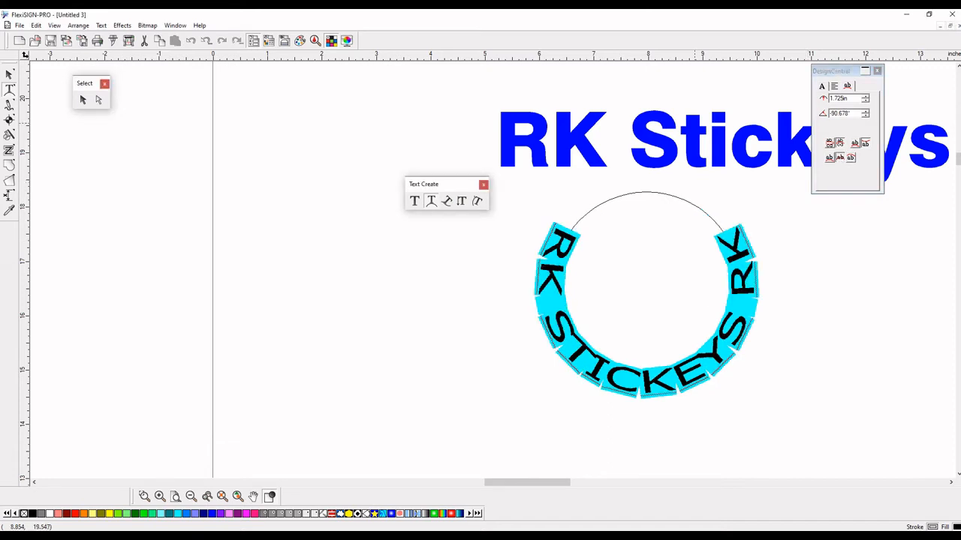
{"action": "left_click", "coordinate": [829, 158]}
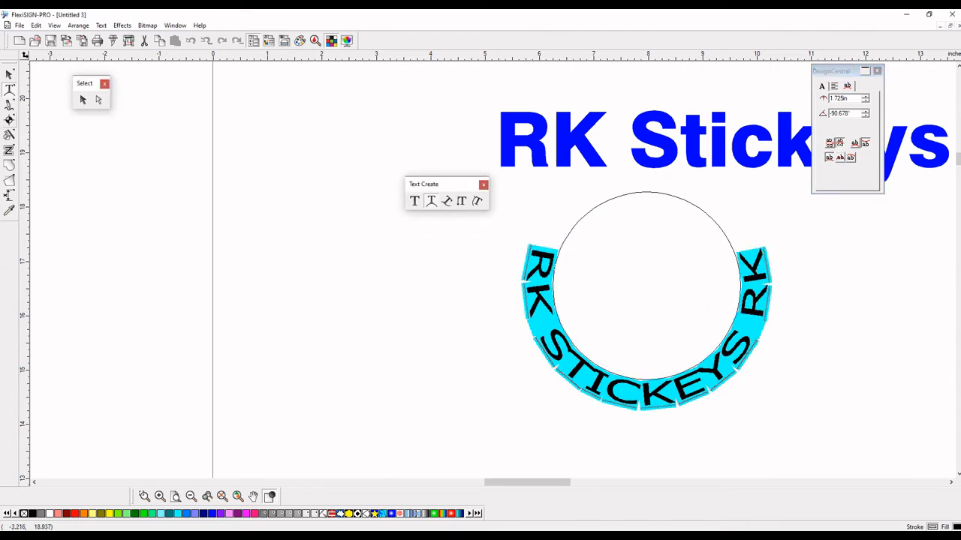
{"action": "left_click", "coordinate": [9, 74]}
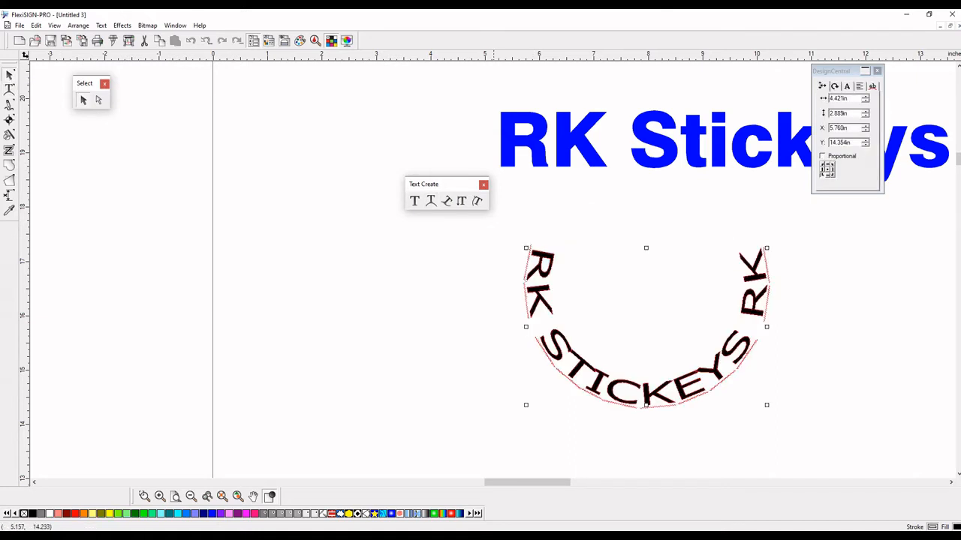
{"action": "left_click", "coordinate": [497, 400]}
Draw a circle about 2.4 in in diameter near the arc text and fill it yellow
{"action": "scroll", "coordinate": [497, 400], "scroll_direction": "down", "scroll_amount": 2}
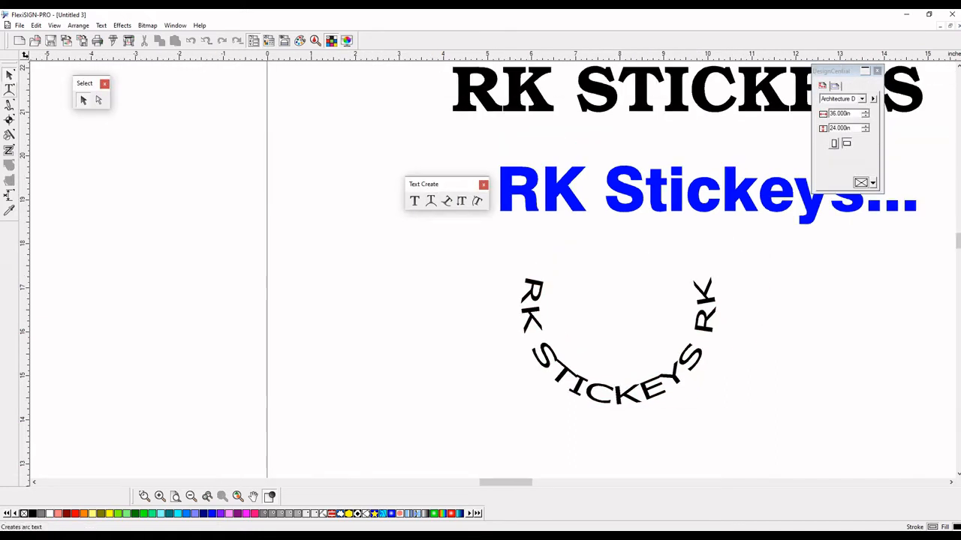
{"action": "left_click", "coordinate": [10, 90]}
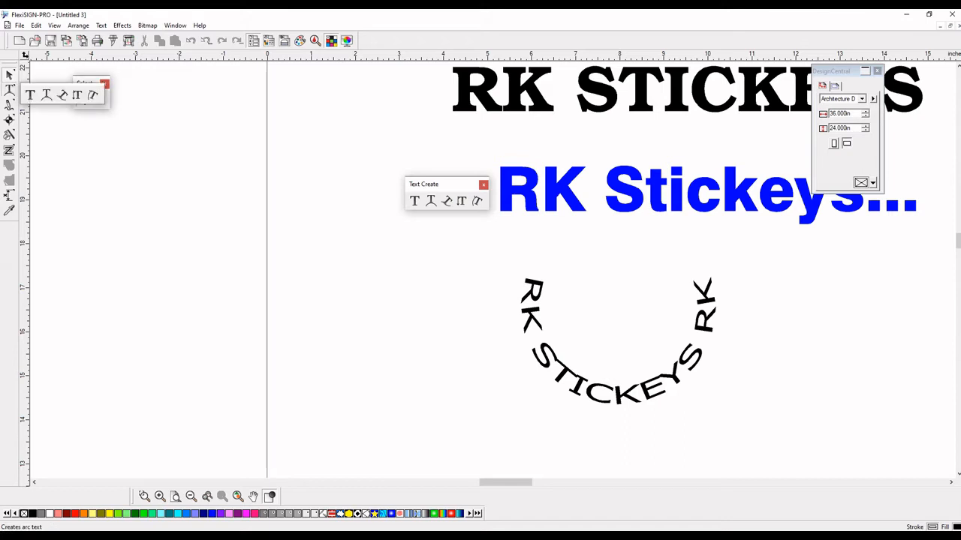
{"action": "left_click", "coordinate": [9, 120]}
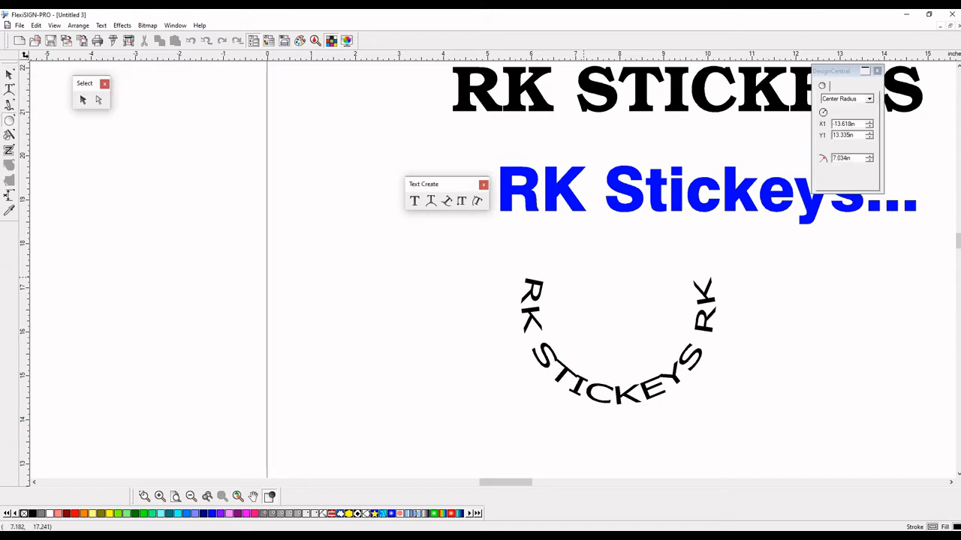
{"action": "left_click_drag", "start_coordinate": [583, 277], "coordinate": [608, 327]}
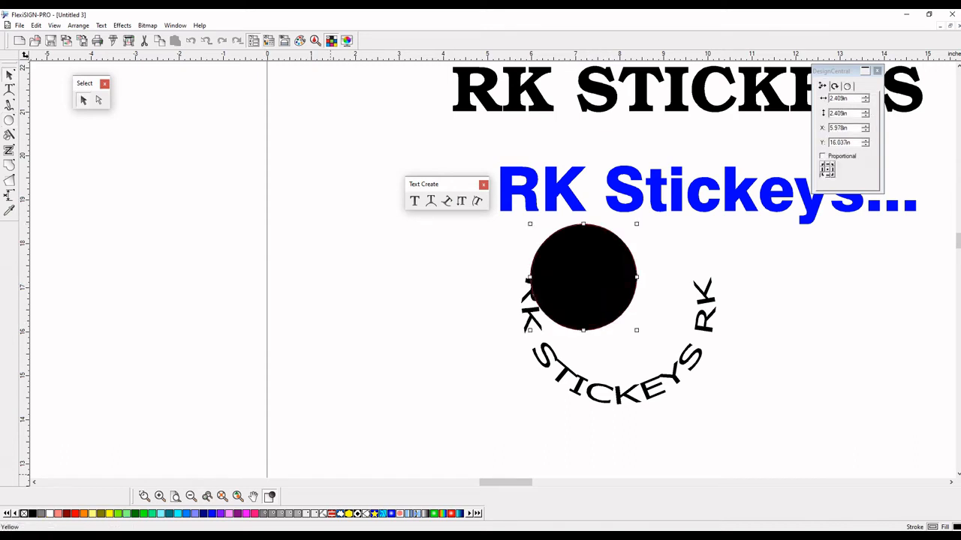
{"action": "left_click", "coordinate": [108, 513]}
Move the yellow circle to the middle of the arc text and enlarge it to fill the space inside the letters
{"action": "left_click_drag", "start_coordinate": [583, 277], "coordinate": [619, 320]}
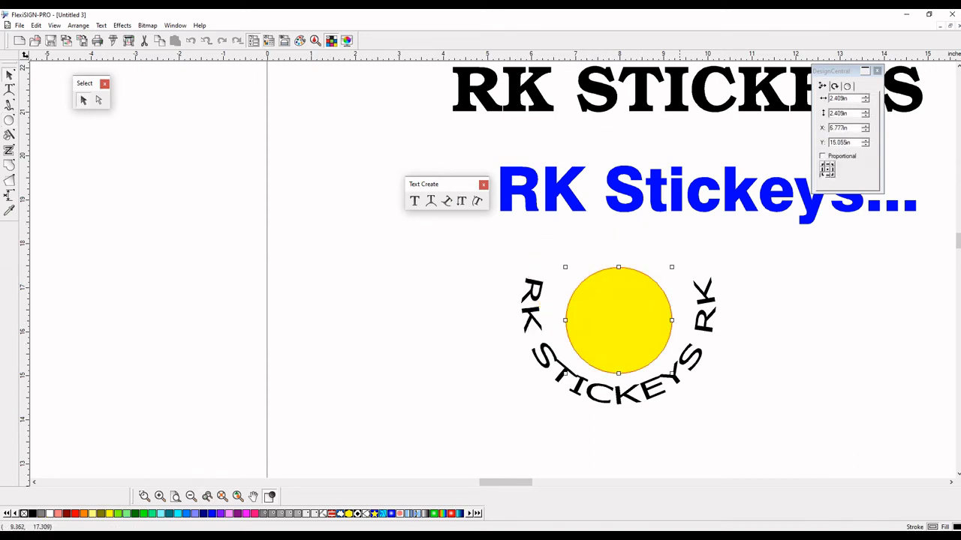
{"action": "left_click_drag", "start_coordinate": [671, 267], "coordinate": [684, 254]}
{"action": "left_click_drag", "start_coordinate": [655, 302], "coordinate": [655, 293]}
Change the arc text's font to Wide Latin
{"action": "left_click", "coordinate": [698, 295]}
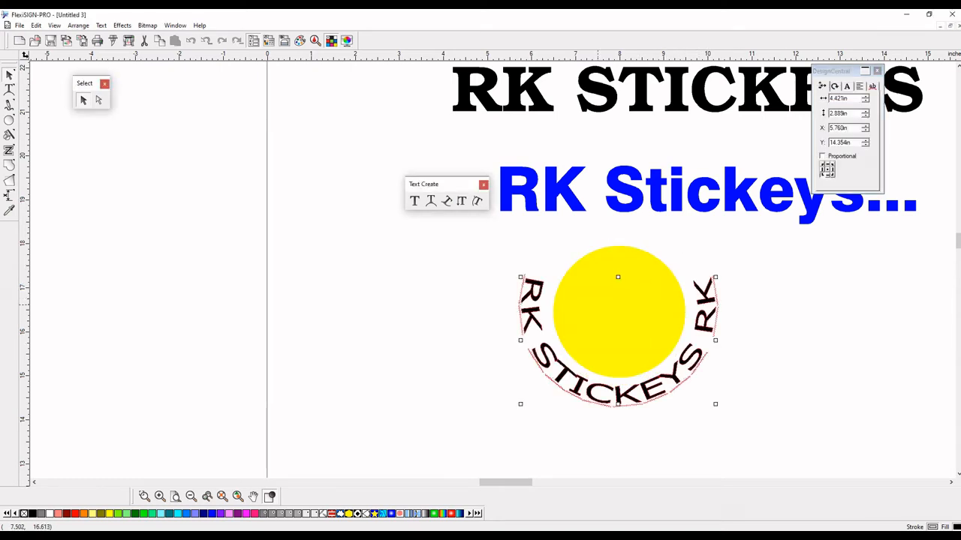
{"action": "left_click", "coordinate": [846, 86]}
{"action": "left_click", "coordinate": [871, 99]}
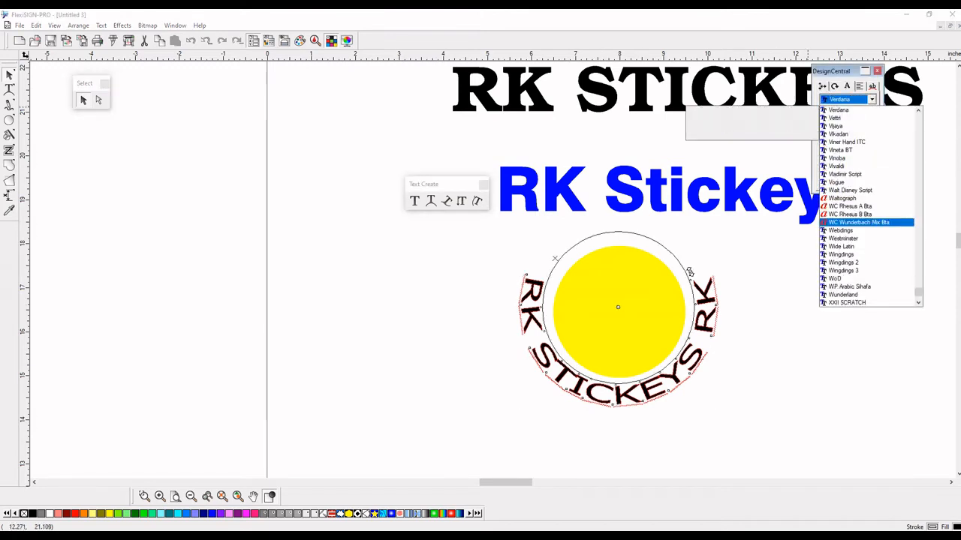
{"action": "key", "text": "Down"}
{"action": "key", "text": "Down"}
{"action": "key", "text": "Down"}
{"action": "key", "text": "Down"}
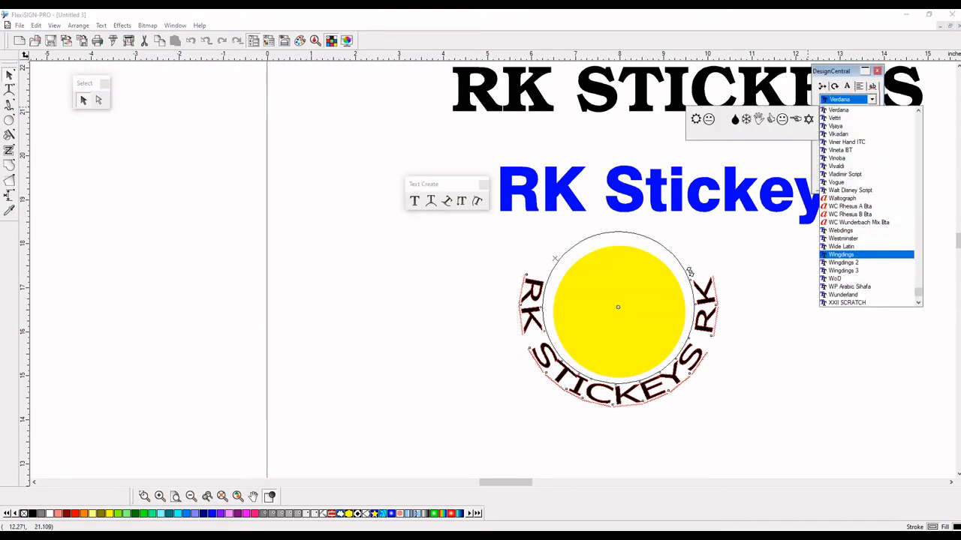
{"action": "left_click", "coordinate": [841, 247]}
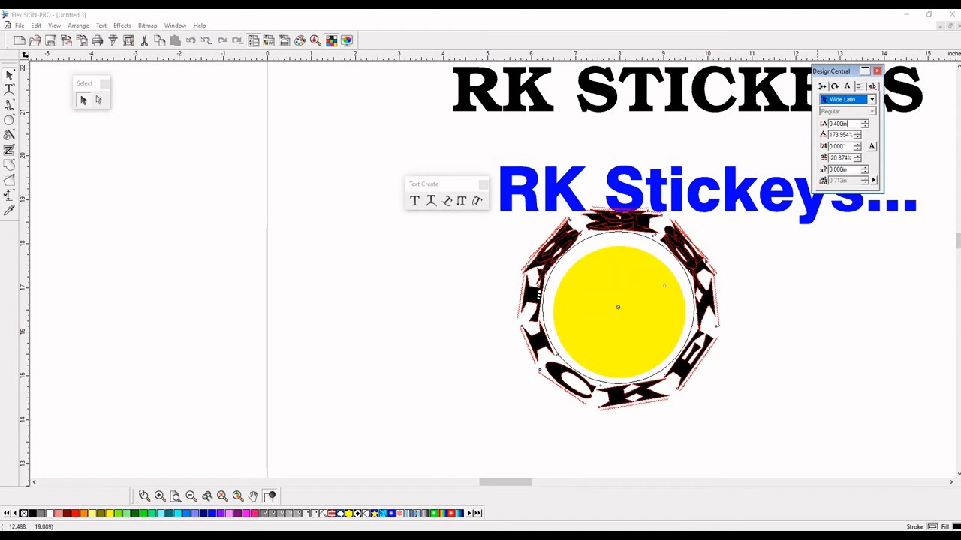
Reduce the arc text's height first to 0.3 in and finally to 0.2 in
{"action": "left_click_drag", "start_coordinate": [849, 124], "coordinate": [751, 125]}
{"action": "type", "text": "0.3"}
{"action": "key", "text": "Return"}
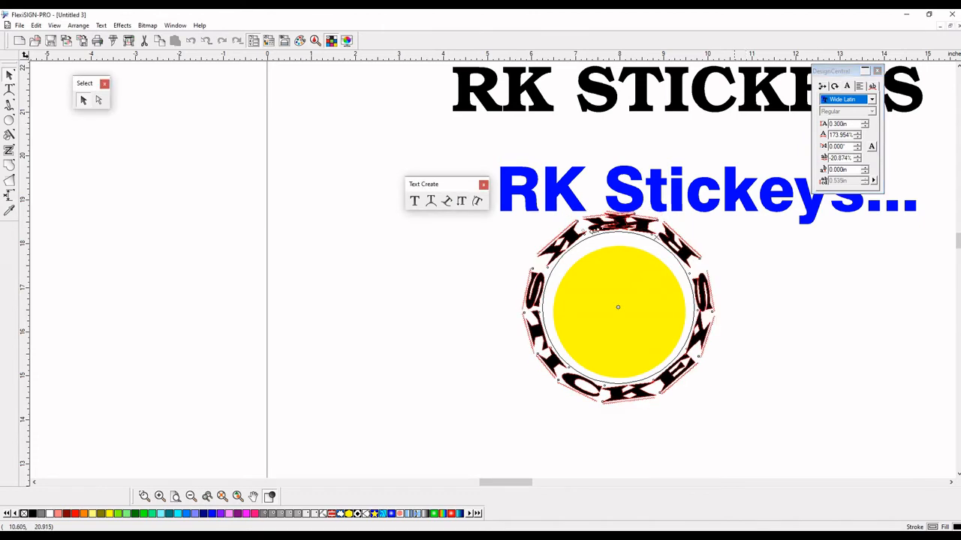
{"action": "left_click", "coordinate": [849, 124]}
{"action": "left_click_drag", "start_coordinate": [849, 124], "coordinate": [788, 124]}
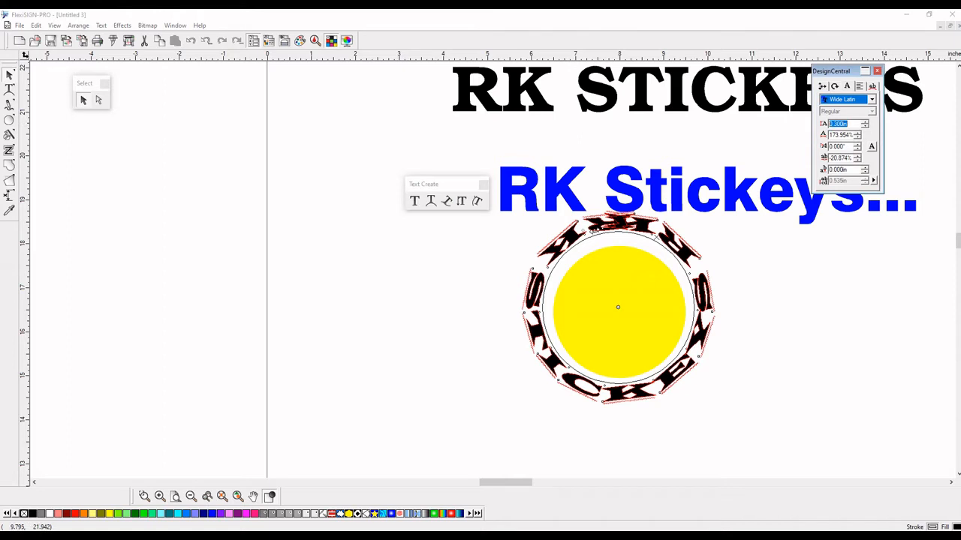
{"action": "type", "text": "0.2"}
{"action": "key", "text": "Return"}
{"action": "left_click", "coordinate": [238, 202]}
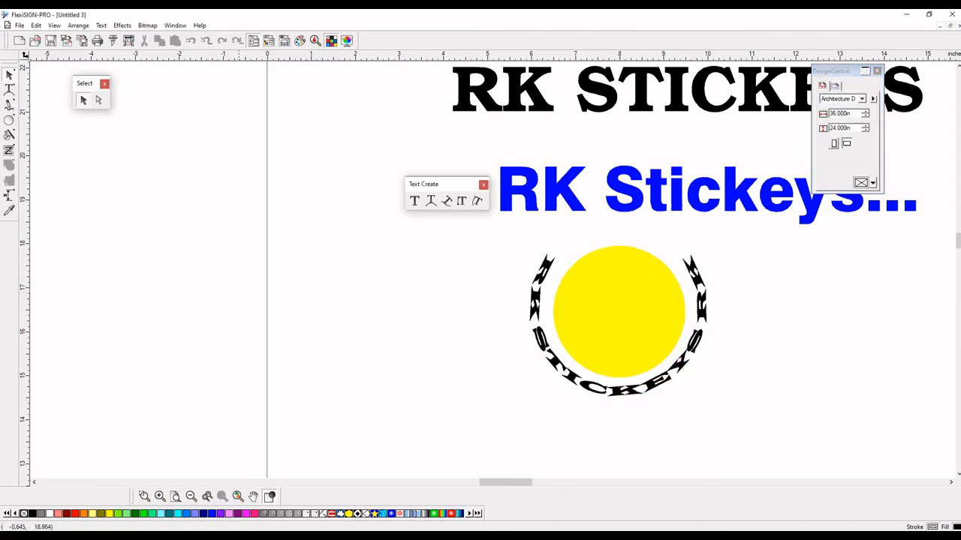
Shift the arc text slightly lower around the yellow circle, and try a height of 0.3 in before restoring 0.2 in
{"action": "left_click", "coordinate": [634, 389]}
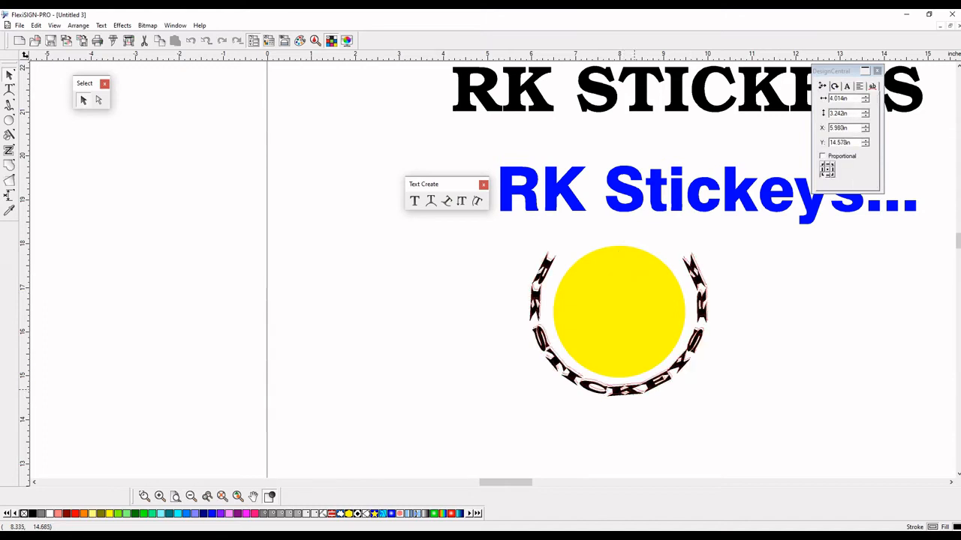
{"action": "left_click_drag", "start_coordinate": [635, 389], "coordinate": [632, 393]}
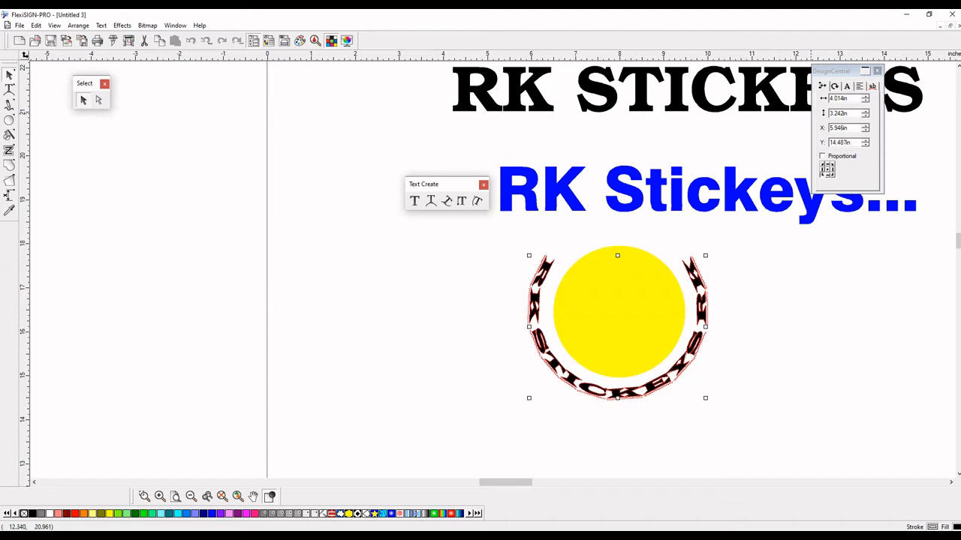
{"action": "left_click", "coordinate": [847, 87]}
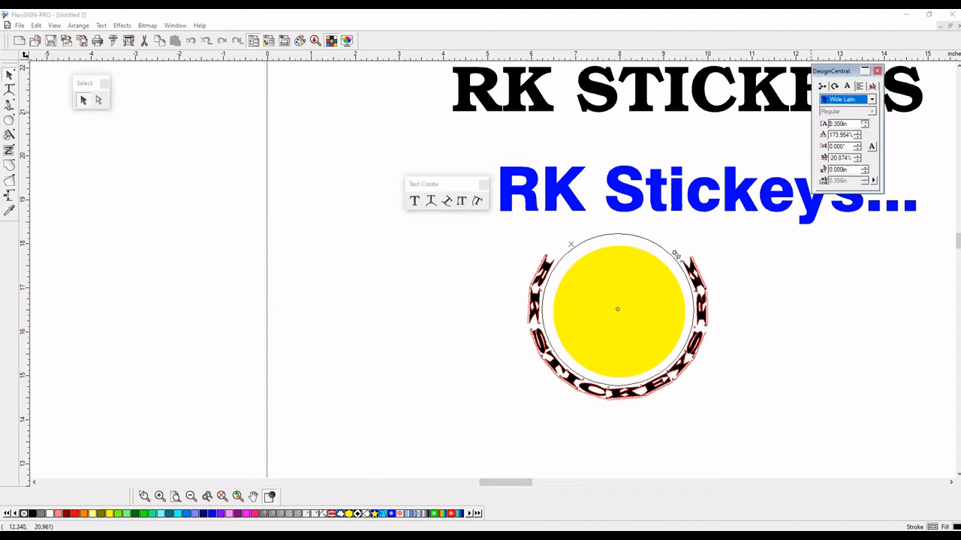
{"action": "left_click", "coordinate": [865, 121]}
{"action": "left_click", "coordinate": [865, 126]}
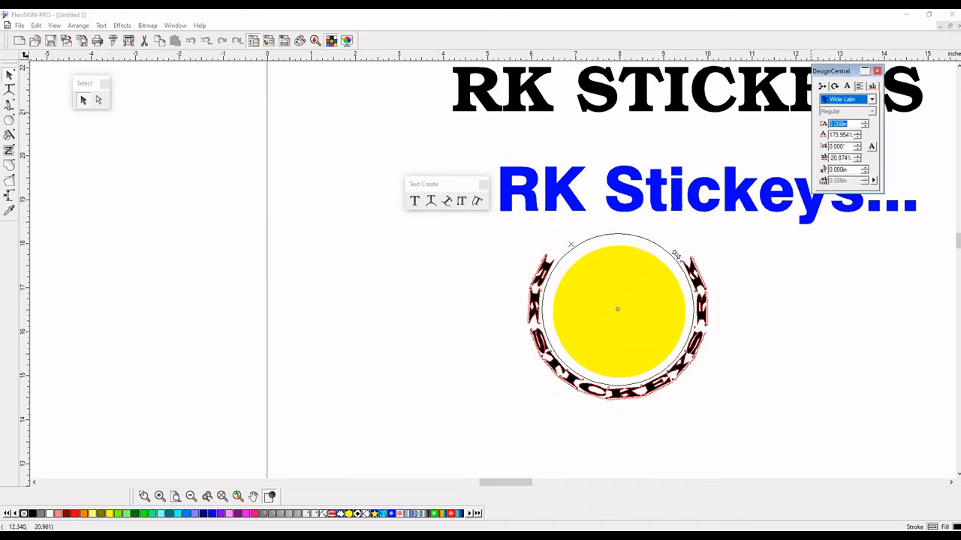
Browse the font previews for the arc text and apply Tiffany-Heavy-Bold
{"action": "left_click", "coordinate": [872, 99]}
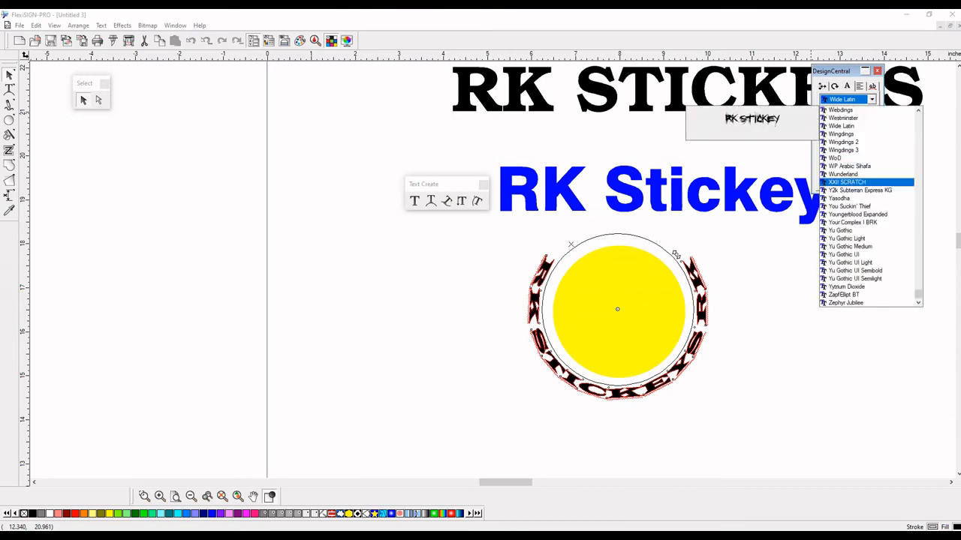
{"action": "key", "text": "Down"}
{"action": "key", "text": "Down"}
{"action": "key", "text": "Down"}
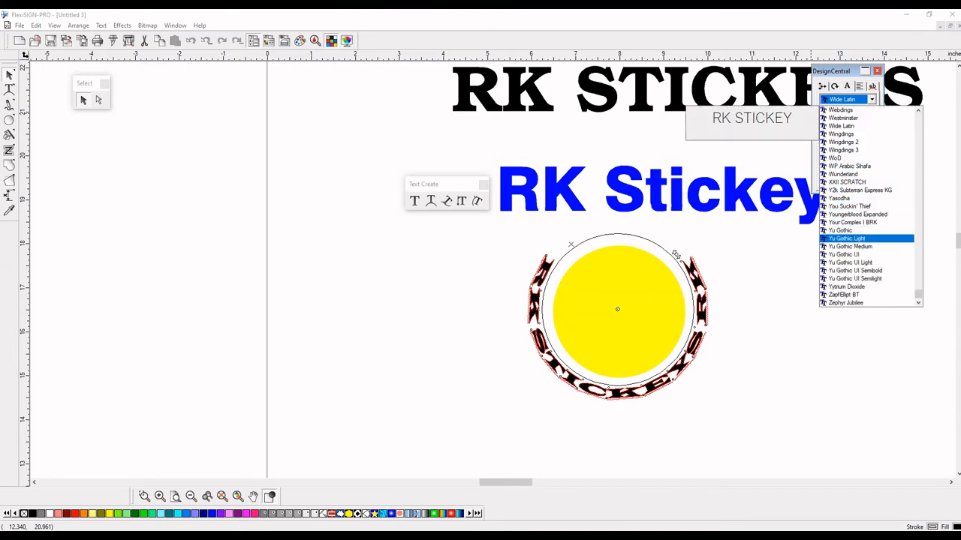
{"action": "key", "text": "Down"}
{"action": "key", "text": "Down"}
{"action": "key", "text": "Down"}
{"action": "key", "text": "Down"}
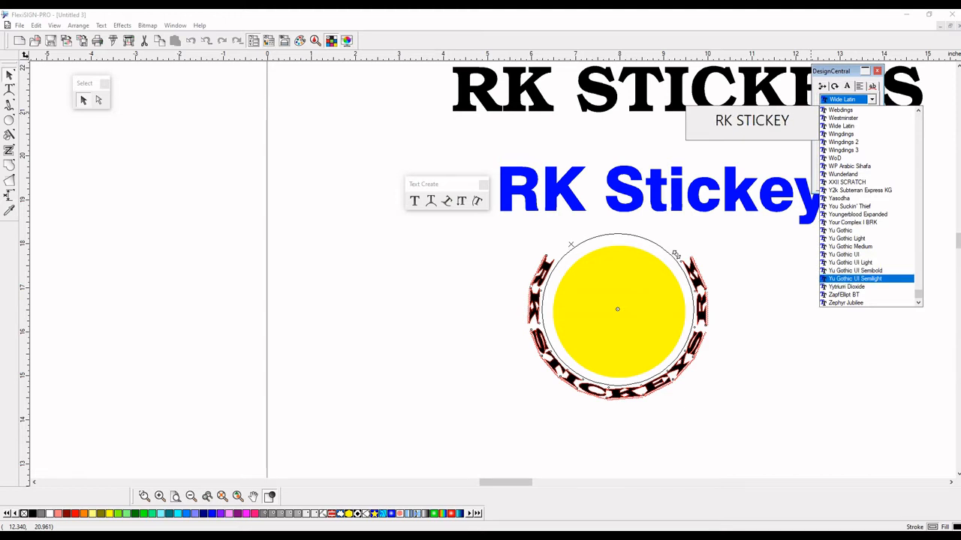
{"action": "key", "text": "t"}
{"action": "key", "text": "Up"}
{"action": "key", "text": "Up"}
{"action": "key", "text": "Up"}
{"action": "key", "text": "Up"}
{"action": "key", "text": "Up"}
{"action": "key", "text": "Up"}
{"action": "key", "text": "Up"}
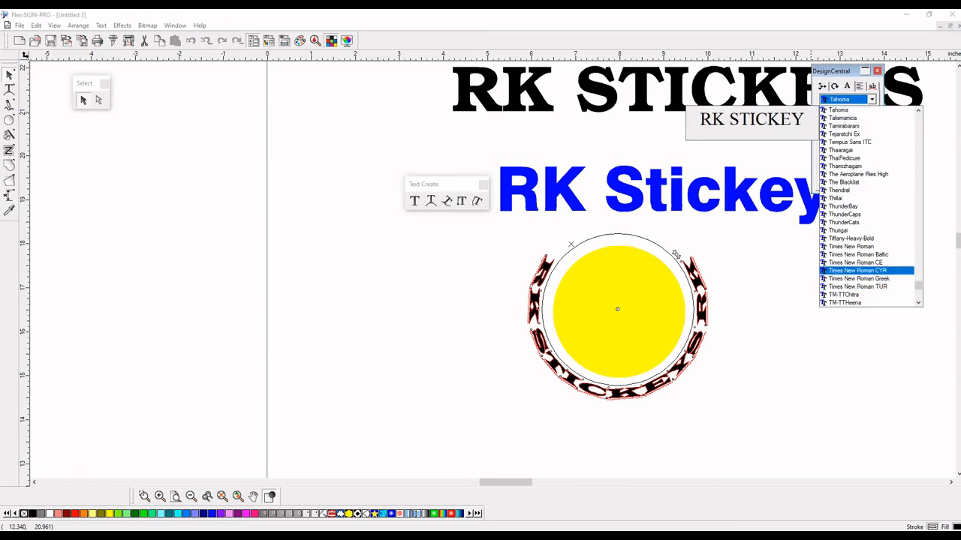
{"action": "left_click", "coordinate": [850, 239]}
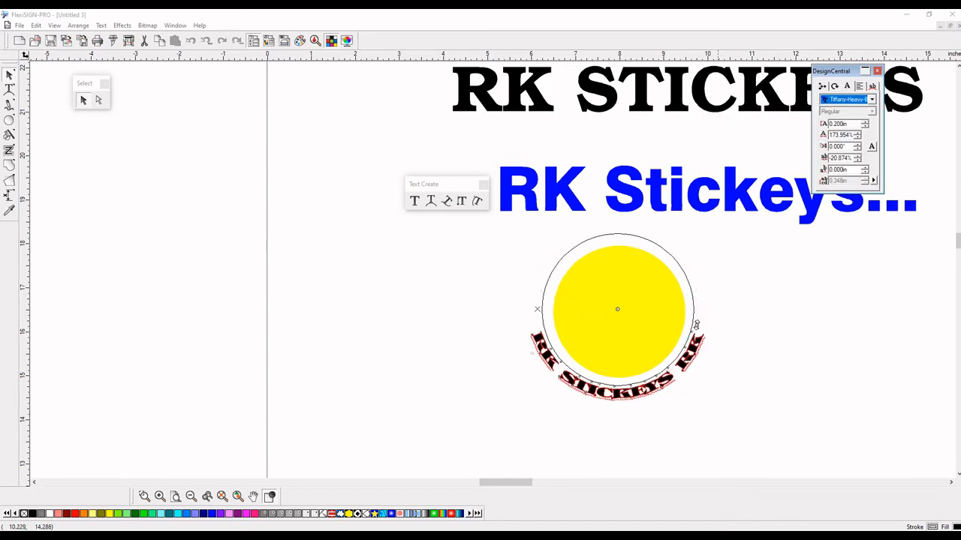
Nudge the arc text closer to the yellow circle's lower edge, and remove the circle and arc text together
{"action": "left_click", "coordinate": [766, 308]}
{"action": "left_click", "coordinate": [647, 388]}
{"action": "left_click_drag", "start_coordinate": [648, 388], "coordinate": [650, 380]}
{"action": "left_click", "coordinate": [707, 299]}
{"action": "left_click_drag", "start_coordinate": [740, 230], "coordinate": [496, 404]}
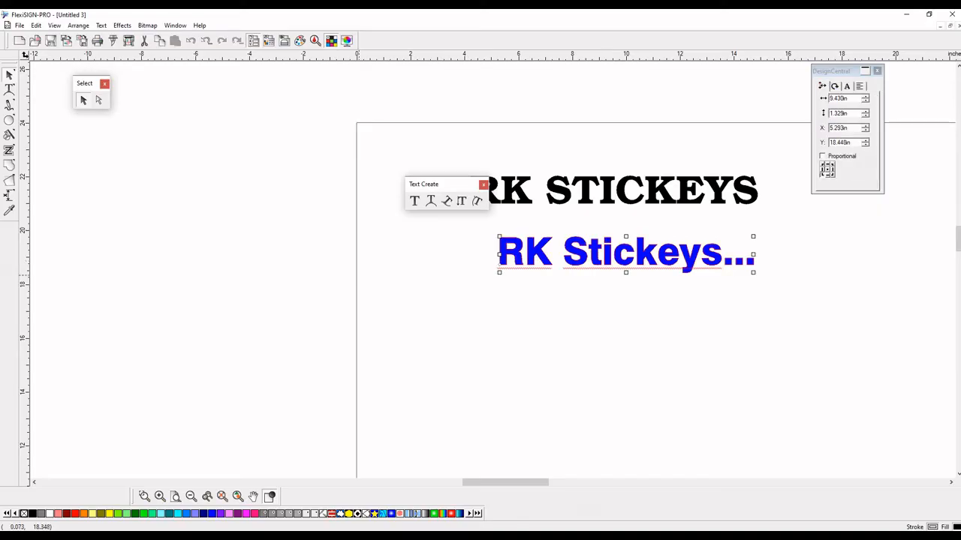
Create arc text reading "RK STICKEYS" on a new circle with a radius of about 2.13 in below the blue text
{"action": "left_click", "coordinate": [359, 275]}
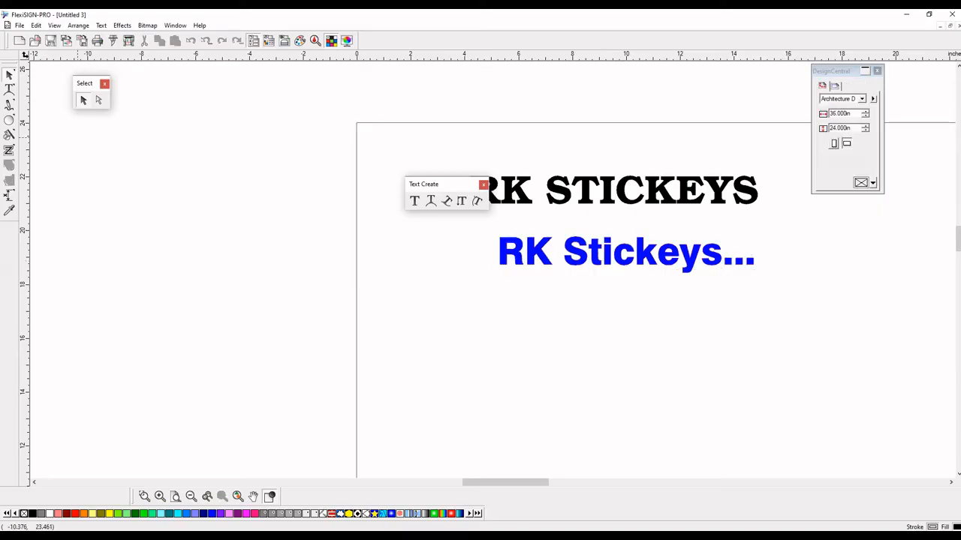
{"action": "left_click", "coordinate": [431, 201]}
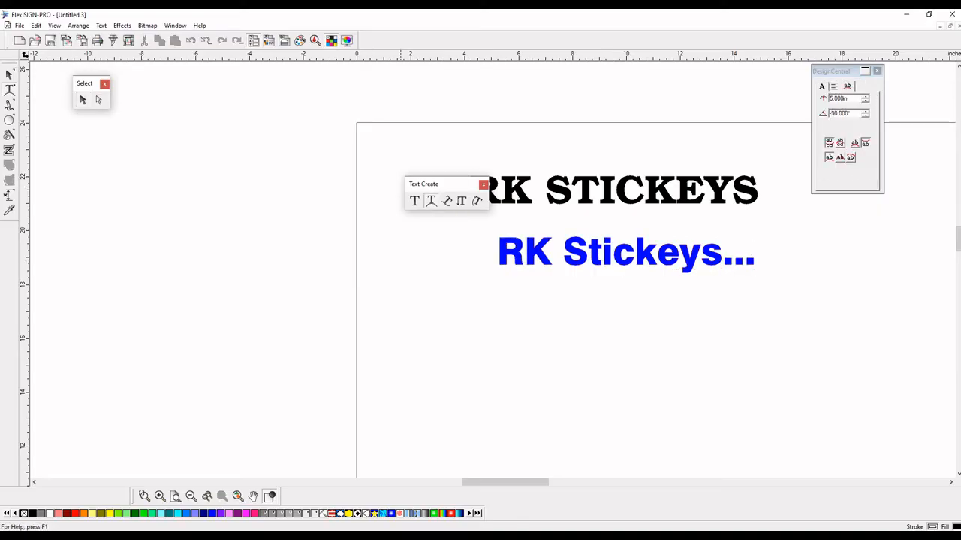
{"action": "left_click_drag", "start_coordinate": [488, 300], "coordinate": [599, 412]}
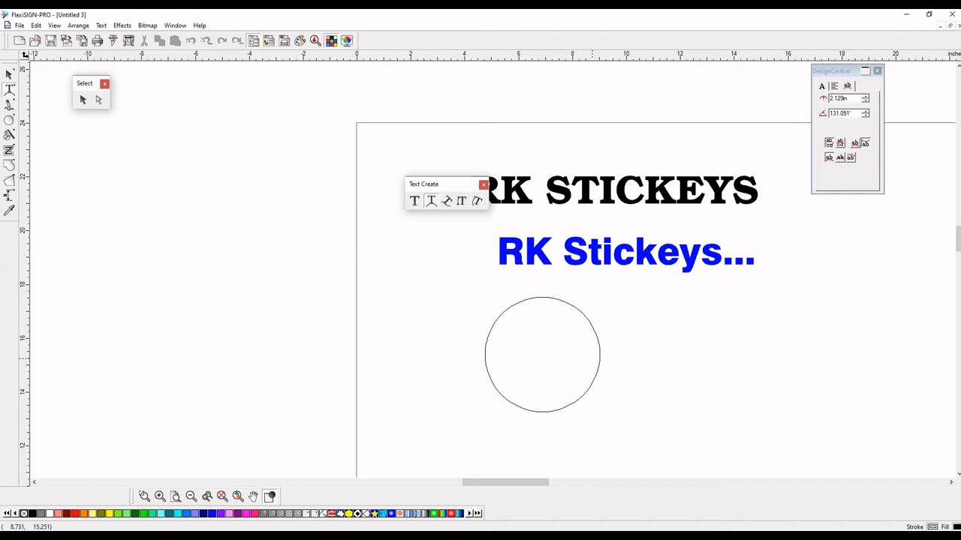
{"action": "type", "text": "RK STICKEYS"}
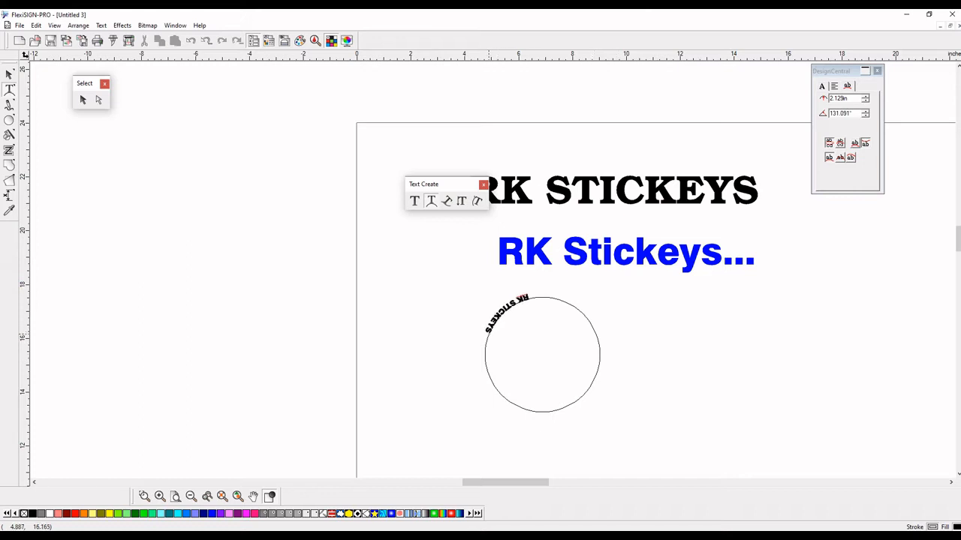
Select all of the arc text's letters and apply the font Swis721 Cn BT
{"action": "left_click_drag", "start_coordinate": [489, 331], "coordinate": [526, 301]}
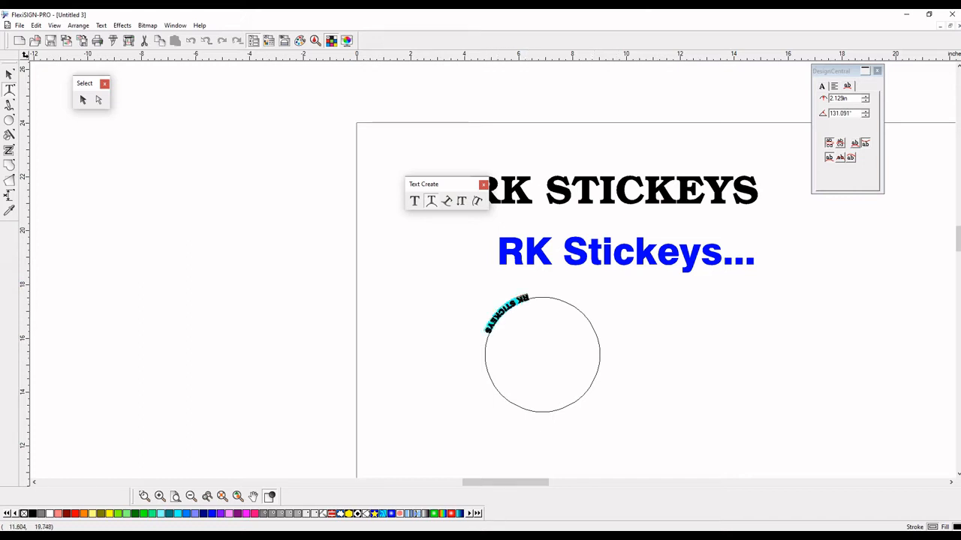
{"action": "left_click", "coordinate": [821, 87]}
{"action": "left_click", "coordinate": [871, 99]}
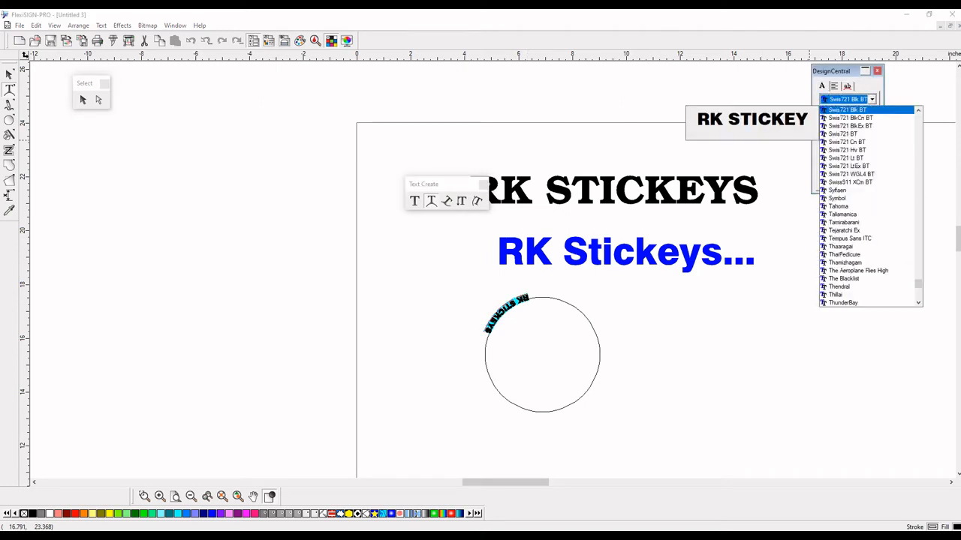
{"action": "key", "text": "Down"}
{"action": "key", "text": "Down"}
{"action": "key", "text": "Down"}
{"action": "key", "text": "Down"}
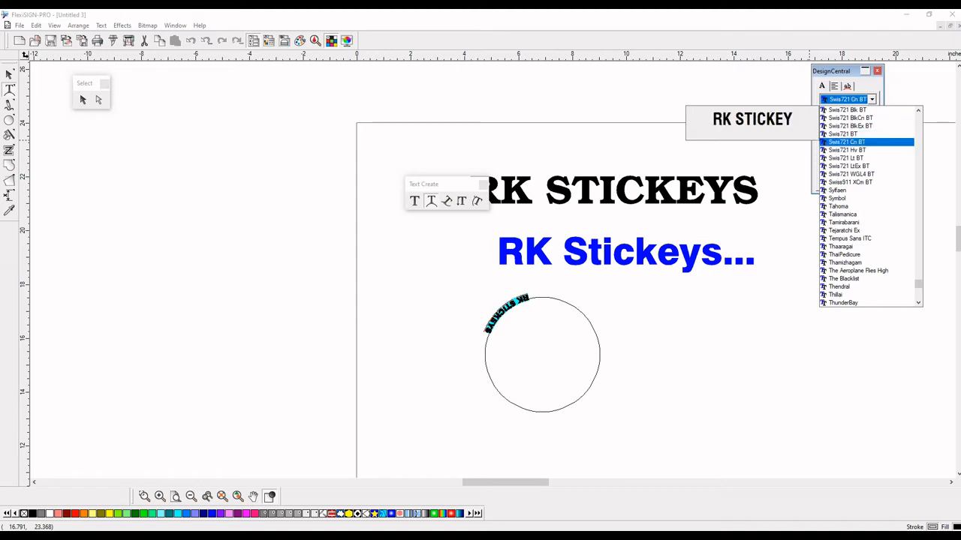
{"action": "key", "text": "Return"}
Try a height of 0.1 in for the arc text, and set it to 0.4 in
{"action": "left_click_drag", "start_coordinate": [847, 124], "coordinate": [814, 125]}
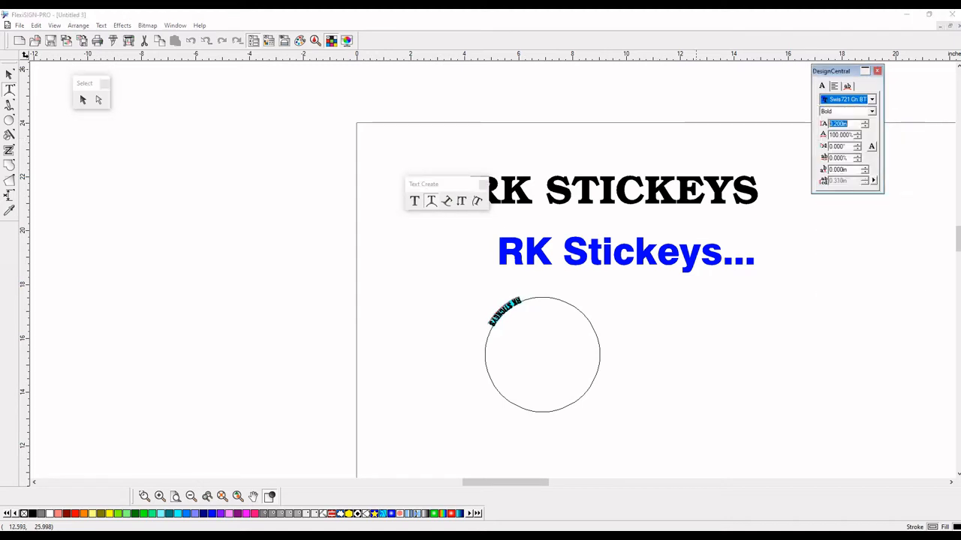
{"action": "type", "text": ".1"}
{"action": "key", "text": "Return"}
{"action": "type", "text": ".4"}
{"action": "key", "text": "Return"}
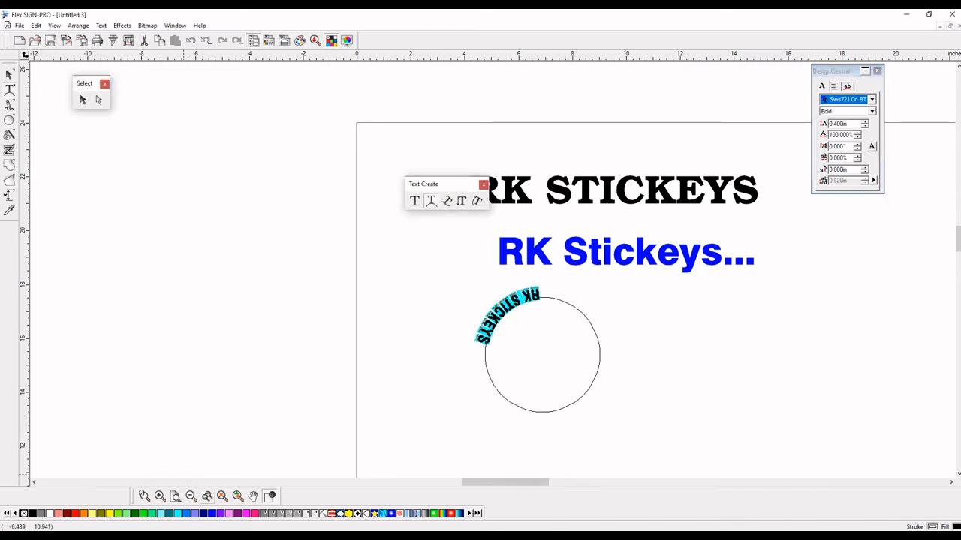
Move the Select palette beside the enlarged arc text and finish text editing to select the arc text as an object
{"action": "left_click", "coordinate": [223, 496]}
{"action": "left_click", "coordinate": [192, 497]}
{"action": "left_click", "coordinate": [191, 496]}
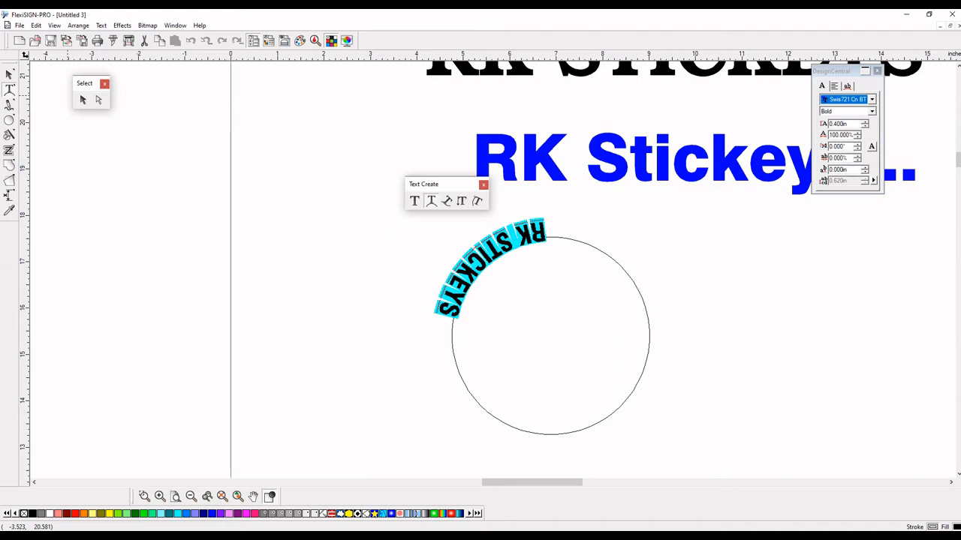
{"action": "left_click_drag", "start_coordinate": [84, 83], "coordinate": [367, 231]}
{"action": "left_click", "coordinate": [366, 248]}
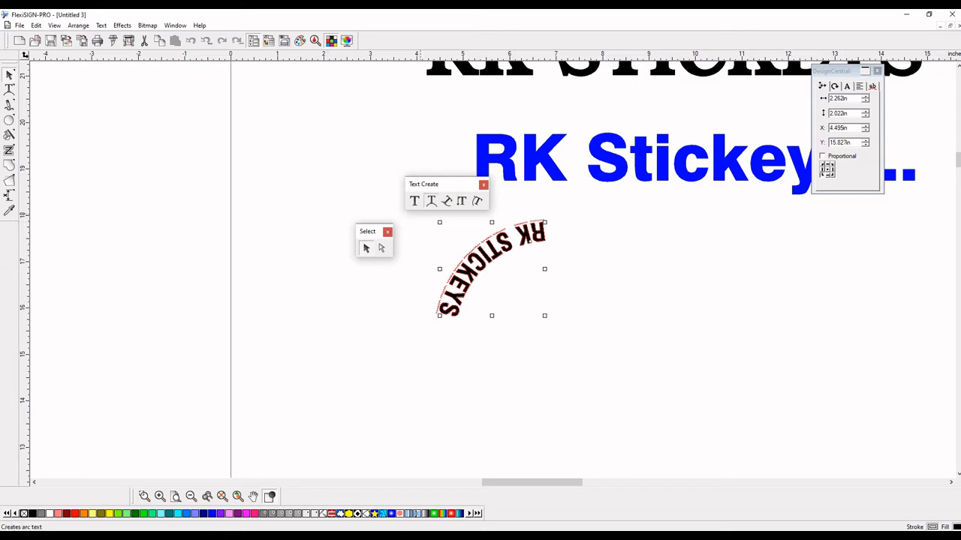
{"action": "left_click", "coordinate": [431, 200]}
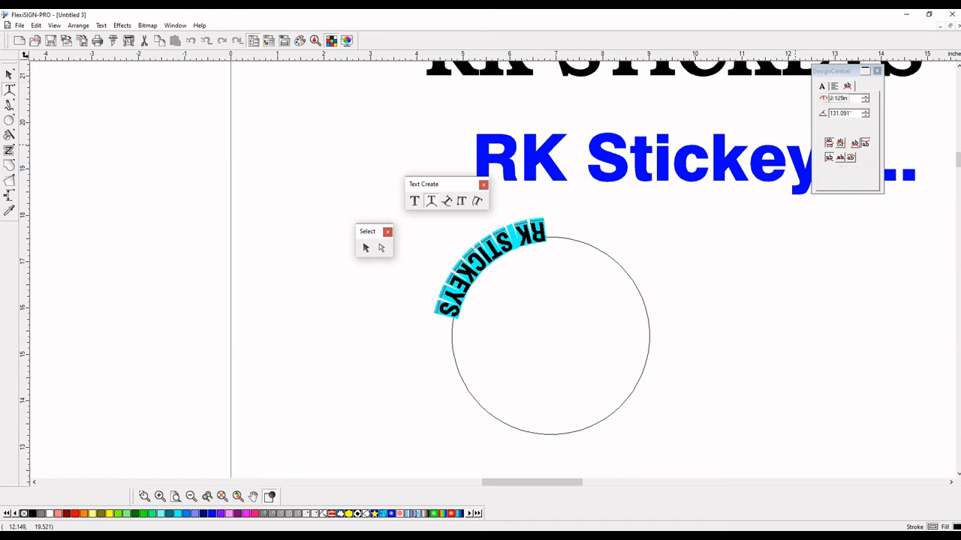
{"action": "left_click", "coordinate": [821, 86]}
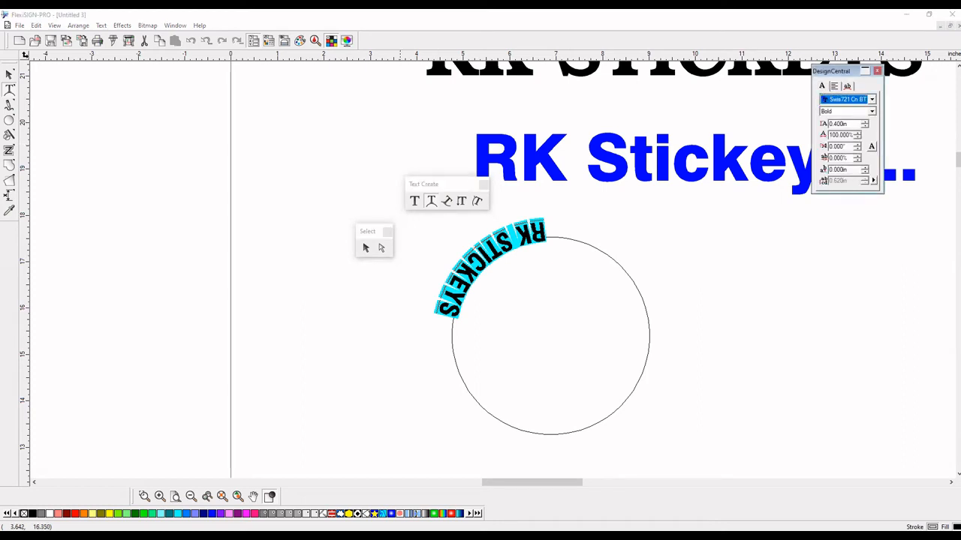
{"action": "left_click", "coordinate": [9, 75]}
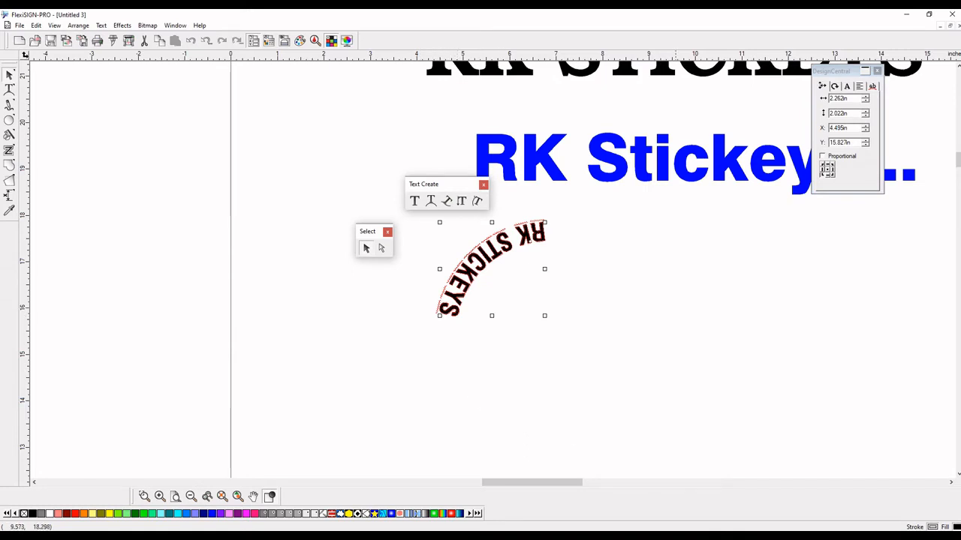
Stretch both ends of the arc text so that it spans nearly the whole upper half of the circle
{"action": "left_click", "coordinate": [872, 86]}
{"action": "left_click_drag", "start_coordinate": [545, 221], "coordinate": [663, 324]}
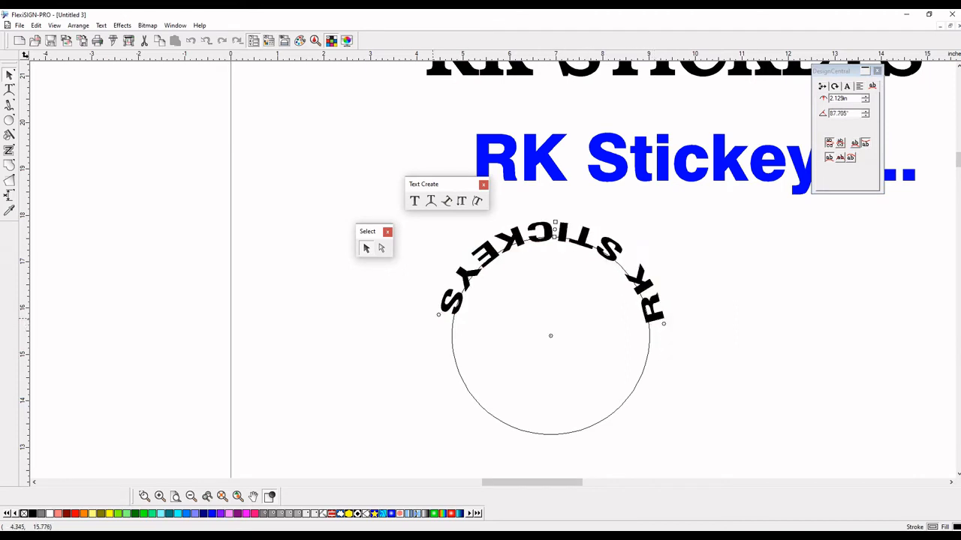
{"action": "left_click_drag", "start_coordinate": [439, 315], "coordinate": [436, 335]}
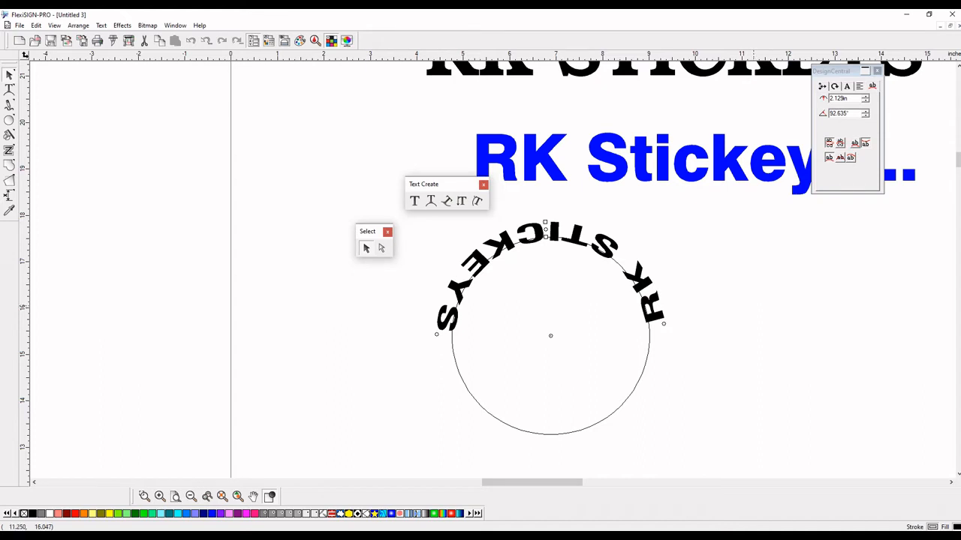
{"action": "left_click", "coordinate": [705, 319]}
Reselect the arc text and turn its letters upright so that it reads clockwise over the top of the circle
{"action": "left_click", "coordinate": [642, 278]}
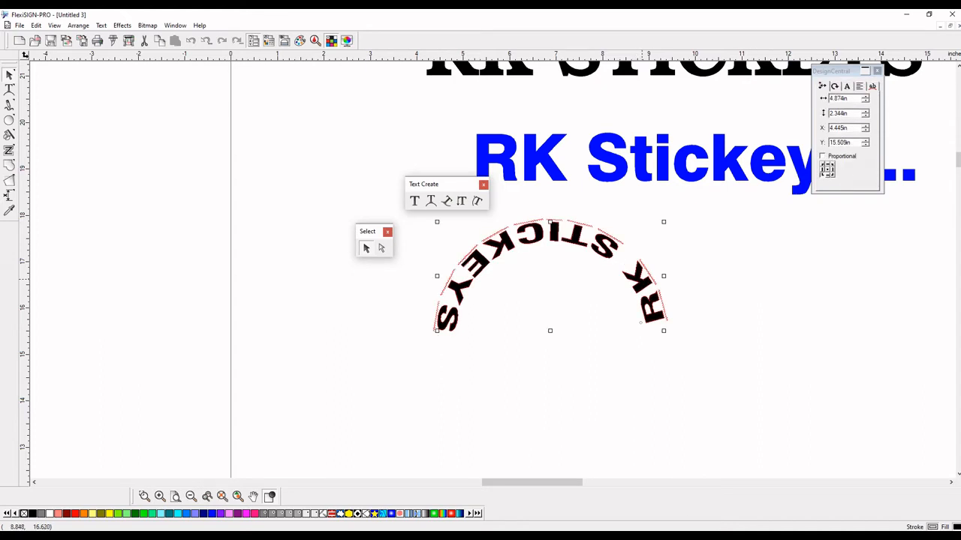
{"action": "left_click", "coordinate": [847, 86]}
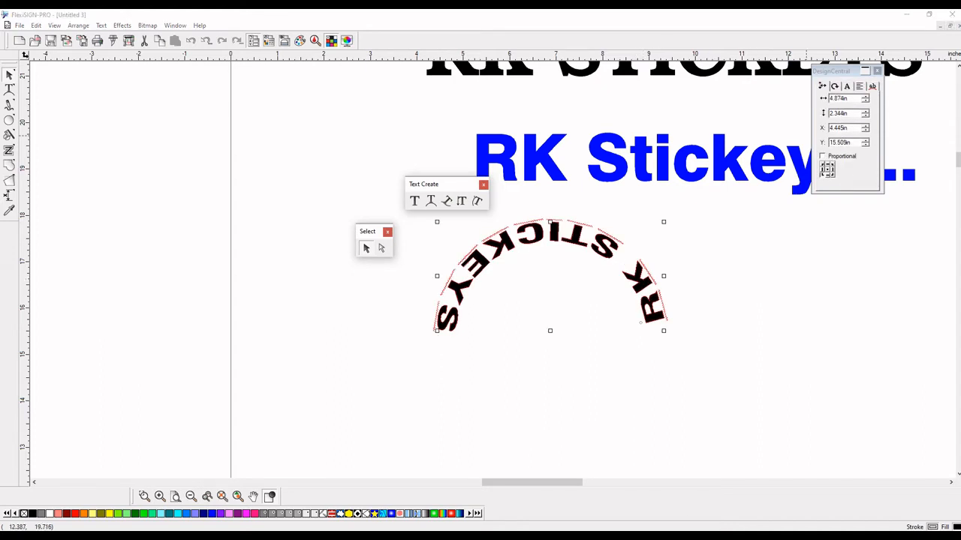
{"action": "left_click", "coordinate": [872, 87]}
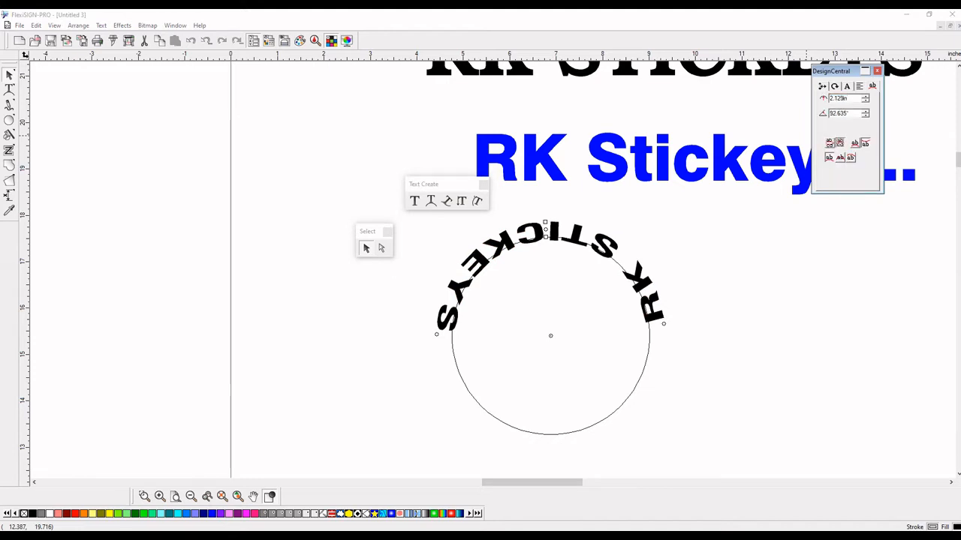
{"action": "left_click", "coordinate": [855, 143]}
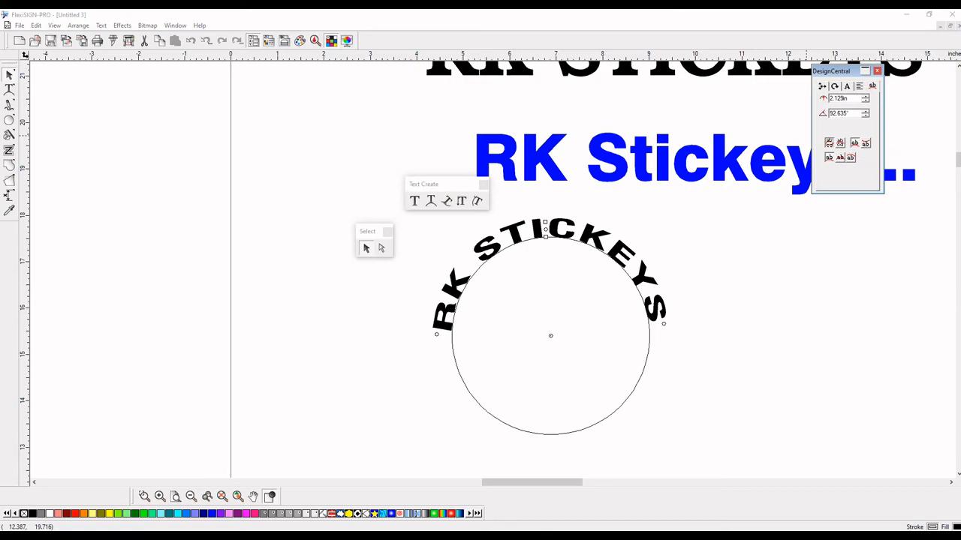
Switch the arc text repeatedly between the circle's lower and upper halves, ending on the upper half
{"action": "left_click", "coordinate": [864, 144]}
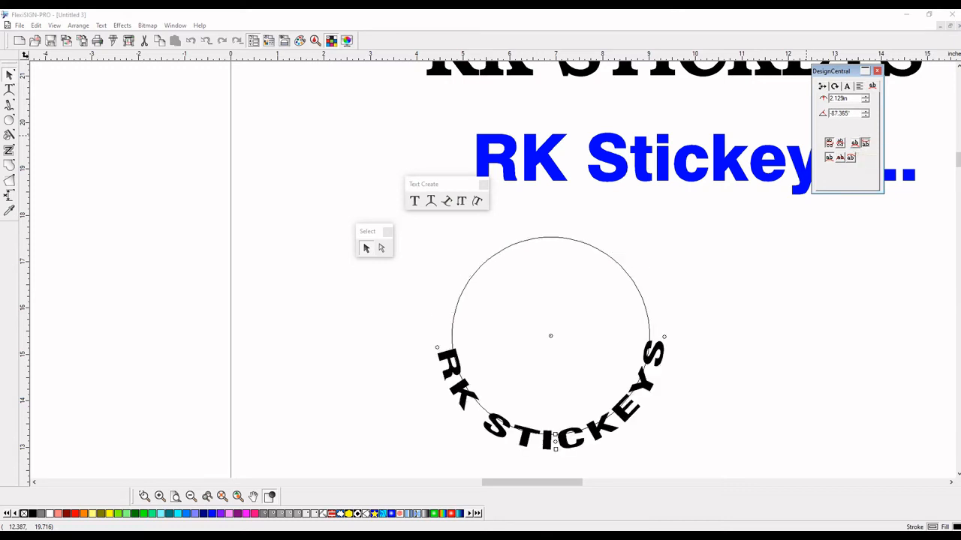
{"action": "left_click", "coordinate": [855, 143]}
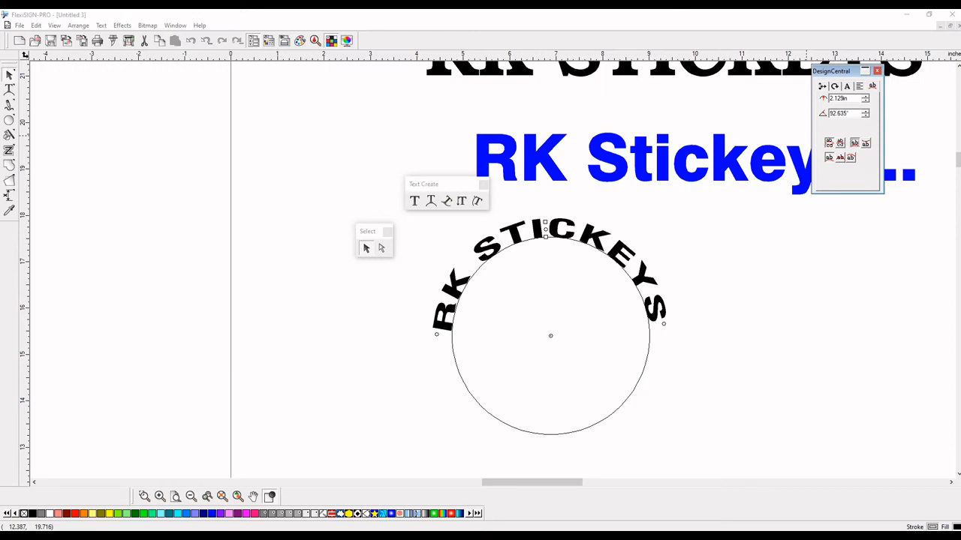
{"action": "left_click", "coordinate": [865, 143]}
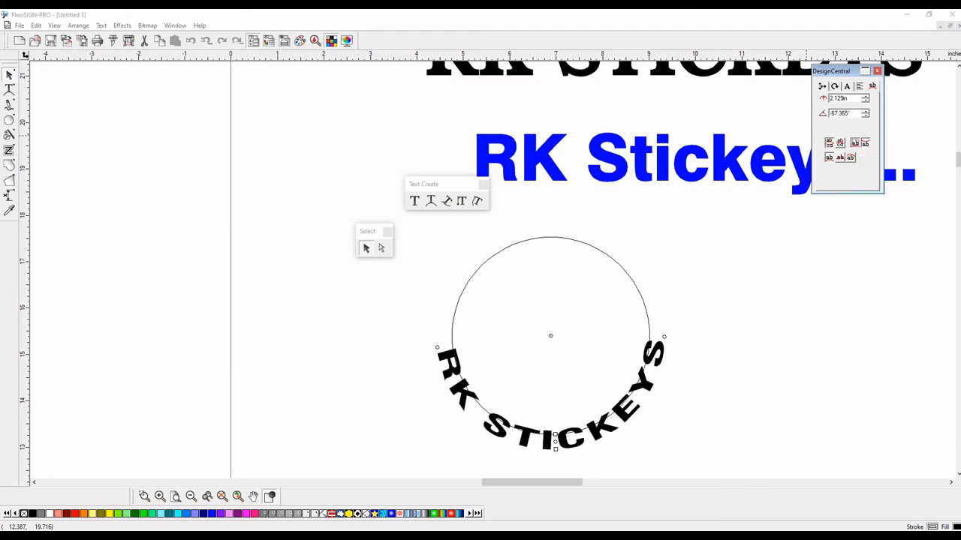
{"action": "left_click", "coordinate": [855, 143]}
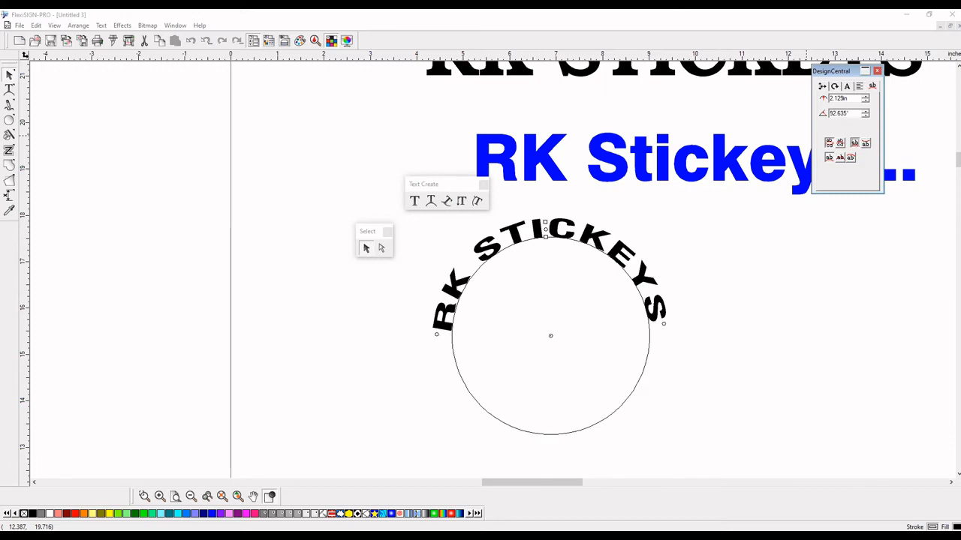
{"action": "left_click", "coordinate": [865, 143]}
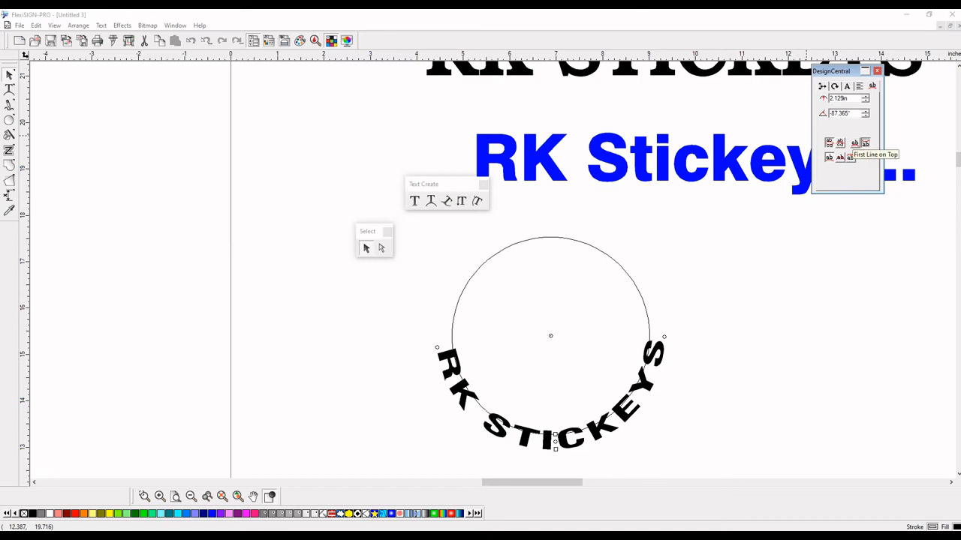
{"action": "left_click", "coordinate": [854, 143]}
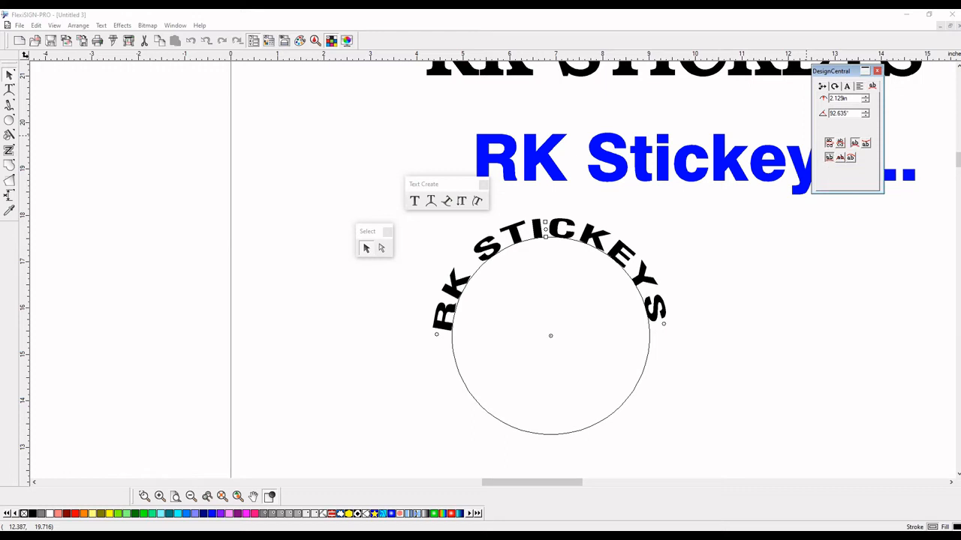
Shift the arc text's letters inward so that the circle's line runs through them
{"action": "left_click", "coordinate": [840, 158]}
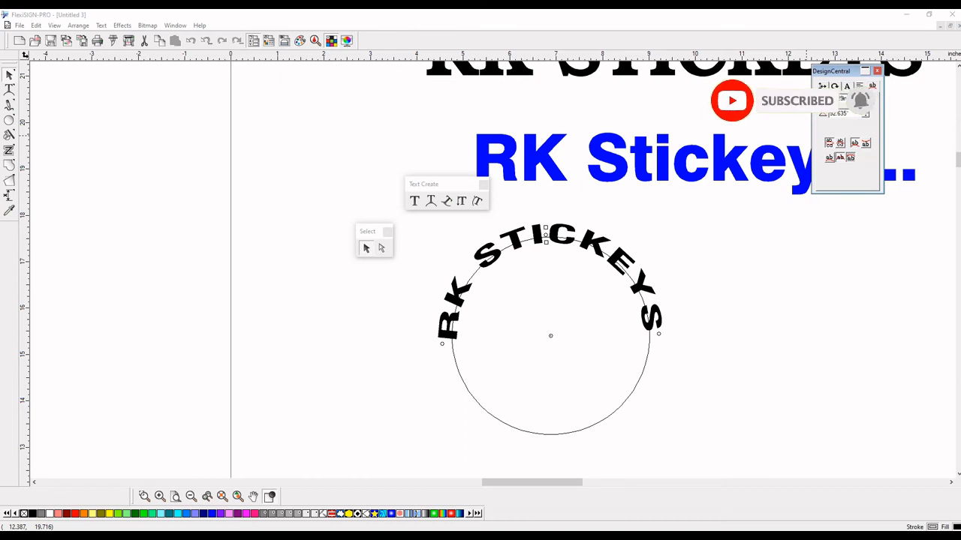
{"action": "left_click", "coordinate": [865, 100]}
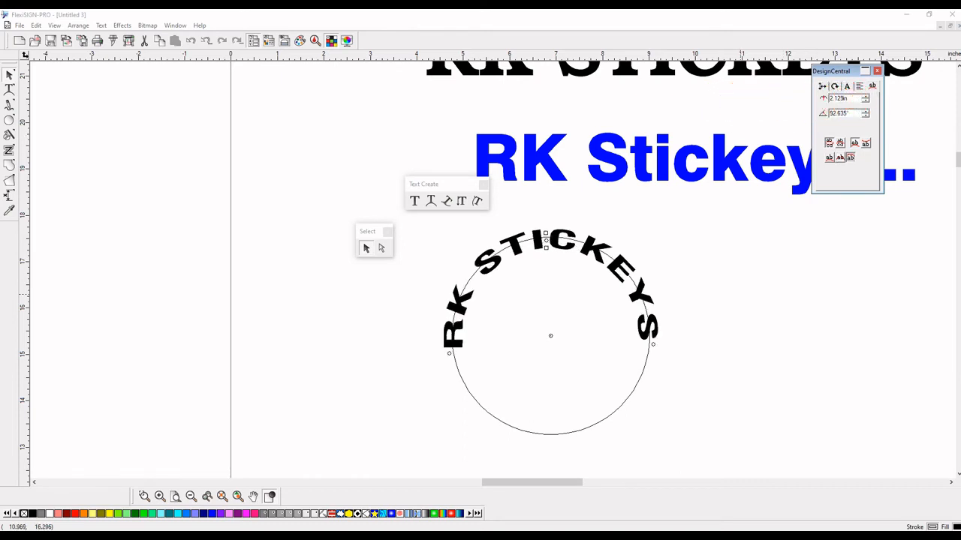
Try an arc radius of 2.329 in and a text angle of 96.635°, restoring the previous value after each trial
{"action": "left_click", "coordinate": [865, 96]}
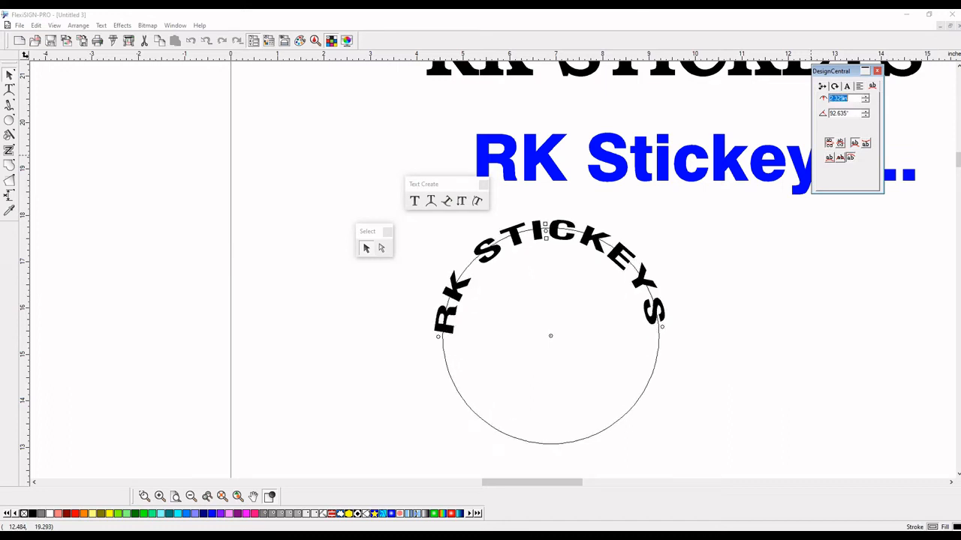
{"action": "left_click", "coordinate": [865, 101]}
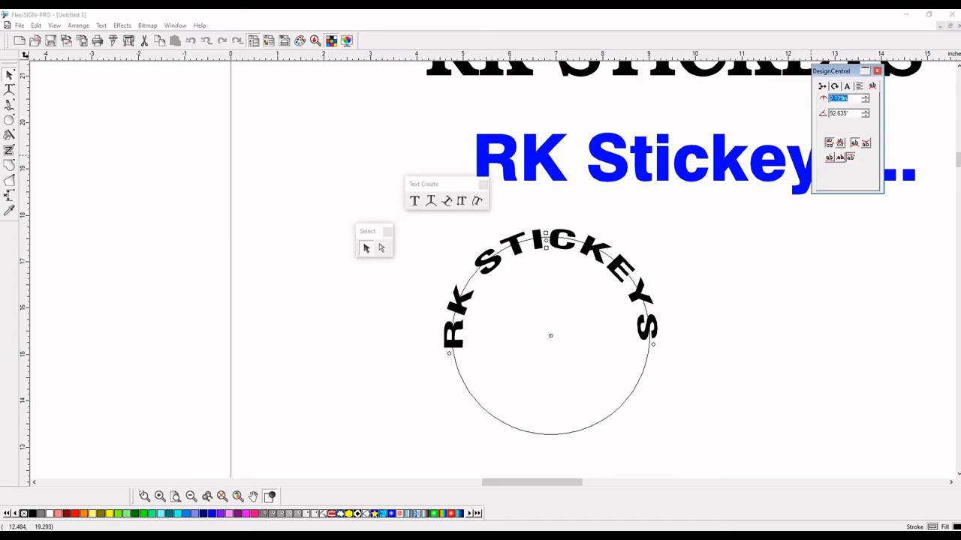
{"action": "left_click", "coordinate": [865, 111]}
{"action": "left_click", "coordinate": [865, 111]}
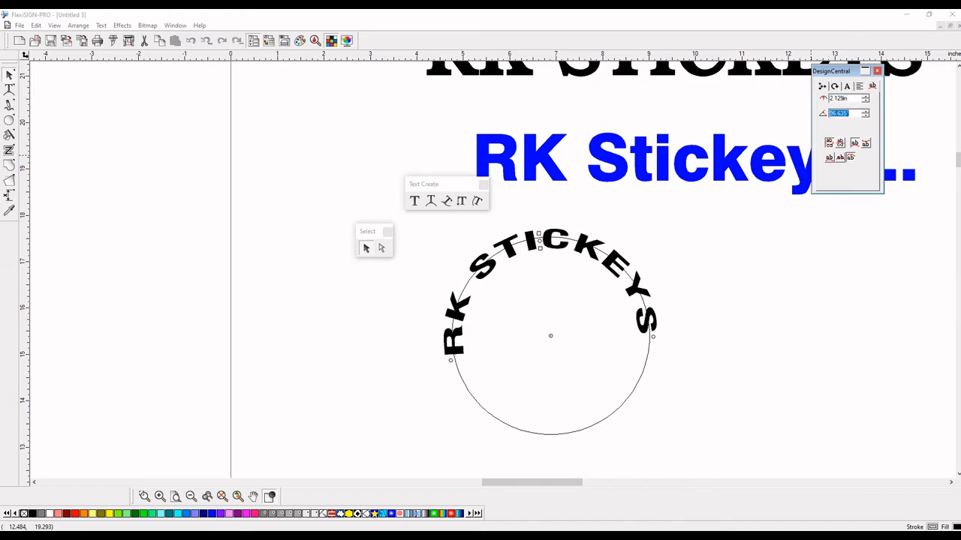
{"action": "left_click", "coordinate": [865, 115]}
{"action": "left_click", "coordinate": [865, 115]}
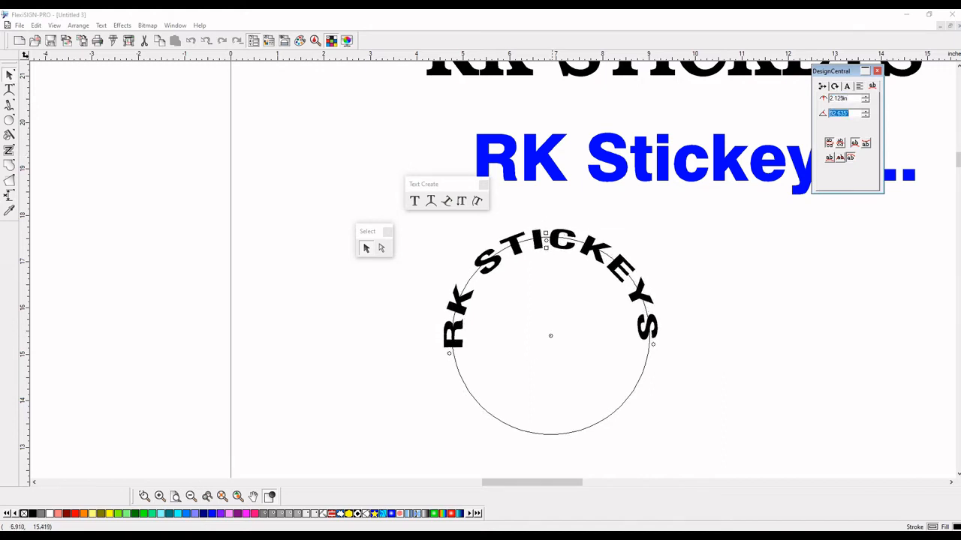
Move the arc's centre point slightly upward to reduce its radius to about 2.05 in, and reselect the arc text
{"action": "left_click", "coordinate": [549, 336]}
{"action": "mouse_move", "coordinate": [550, 336]}
{"action": "left_mouse_down"}
{"action": "mouse_move", "coordinate": [549, 322]}
{"action": "mouse_move", "coordinate": [549, 332]}
{"action": "left_mouse_up"}
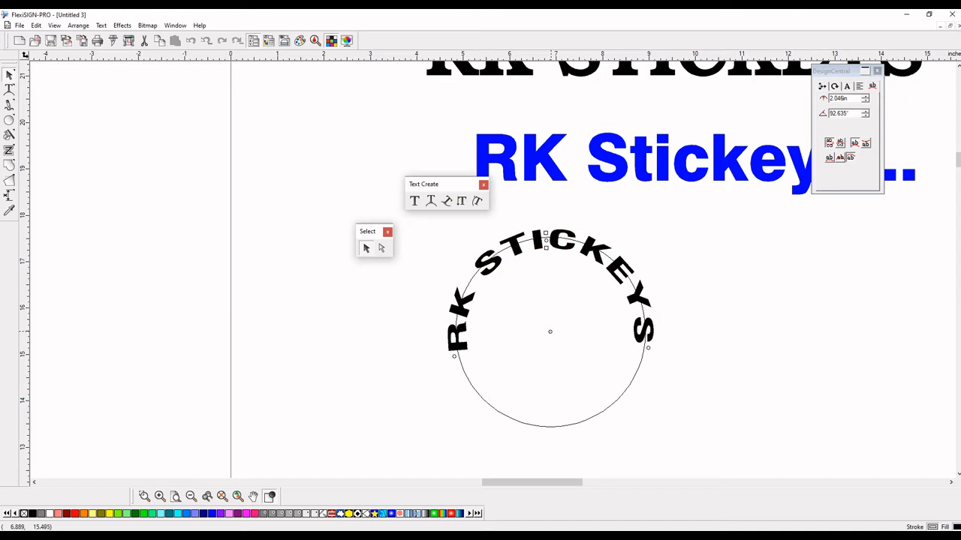
{"action": "key", "text": "Escape"}
{"action": "left_click", "coordinate": [514, 246]}
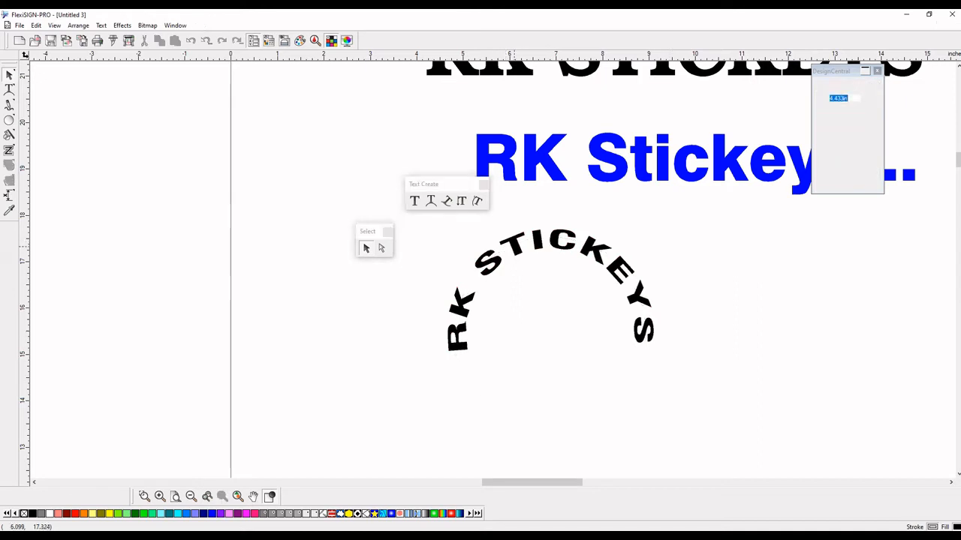
{"action": "scroll", "coordinate": [517, 248], "scroll_direction": "down", "scroll_amount": 2}
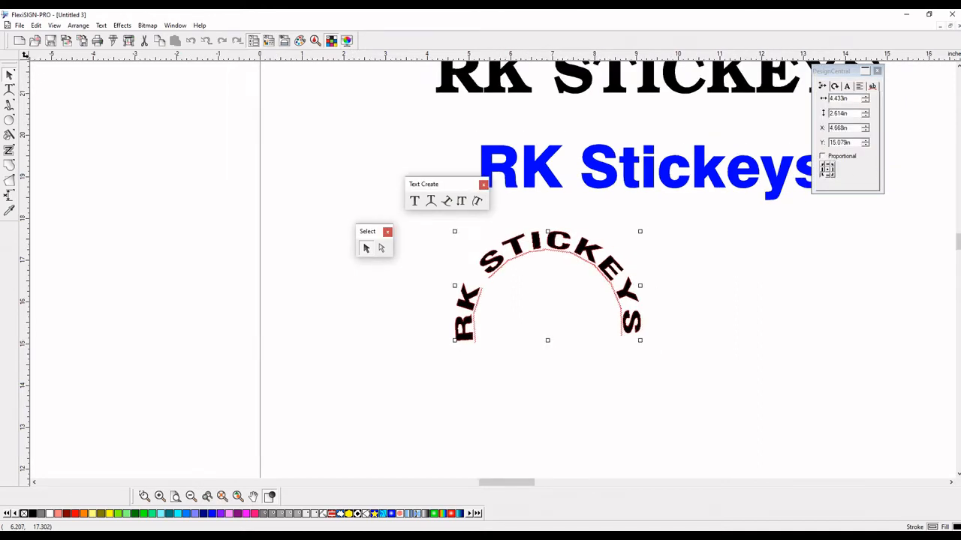
Move the arc text beneath the right end of the blue text and create vertical text reading "TN 8383293" in the cleared area
{"action": "left_click_drag", "start_coordinate": [517, 248], "coordinate": [752, 229]}
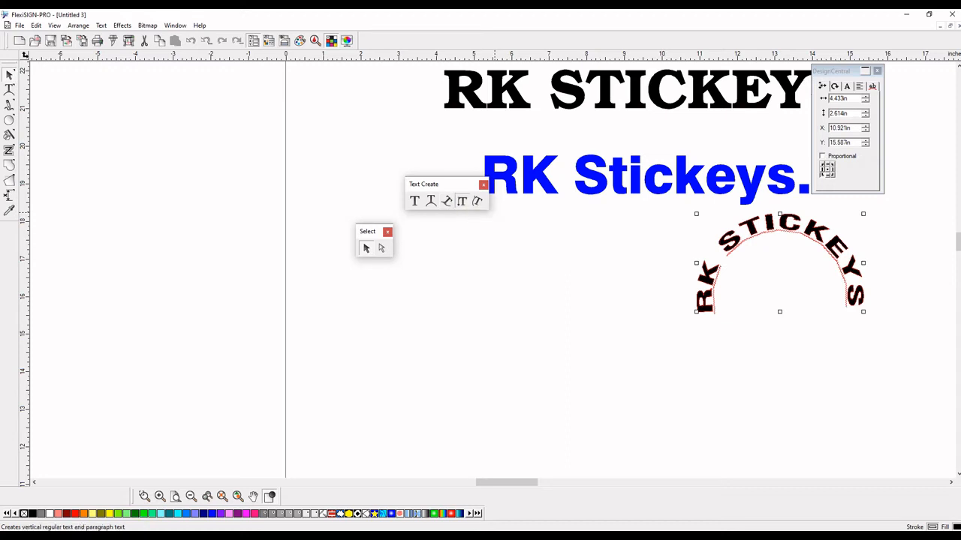
{"action": "left_click", "coordinate": [461, 201]}
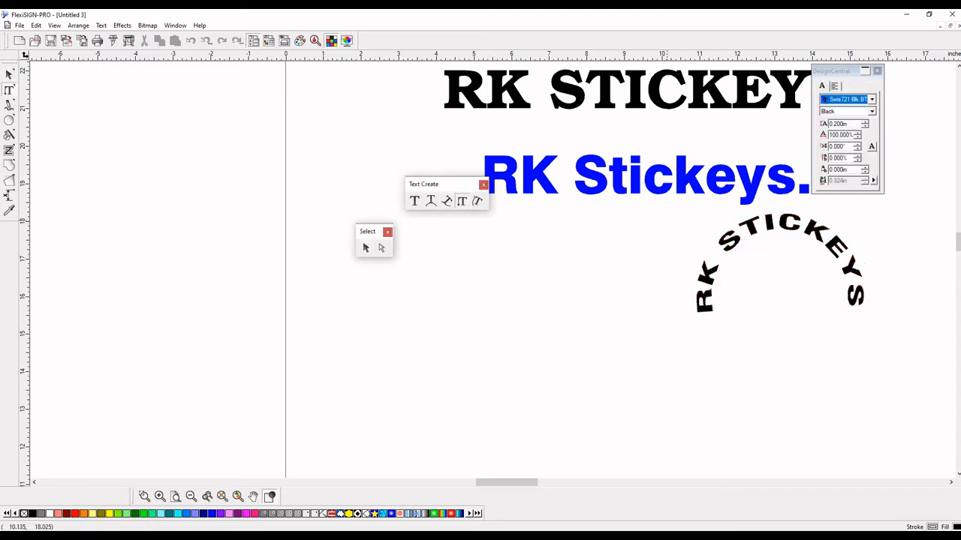
{"action": "type", "text": "TN 8383293"}
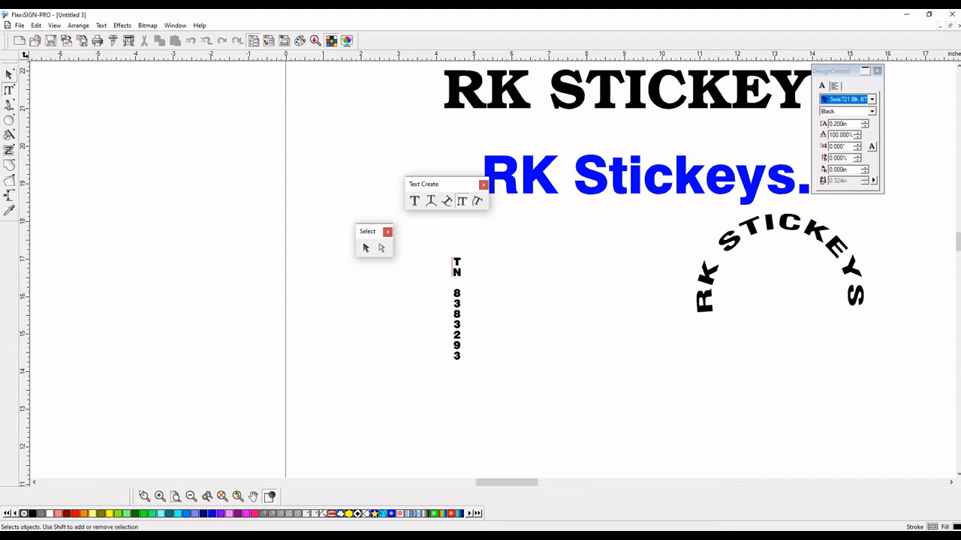
Set the font of the vertical number text to Swiss911 XCm BT
{"action": "left_click", "coordinate": [9, 74]}
{"action": "left_click", "coordinate": [846, 86]}
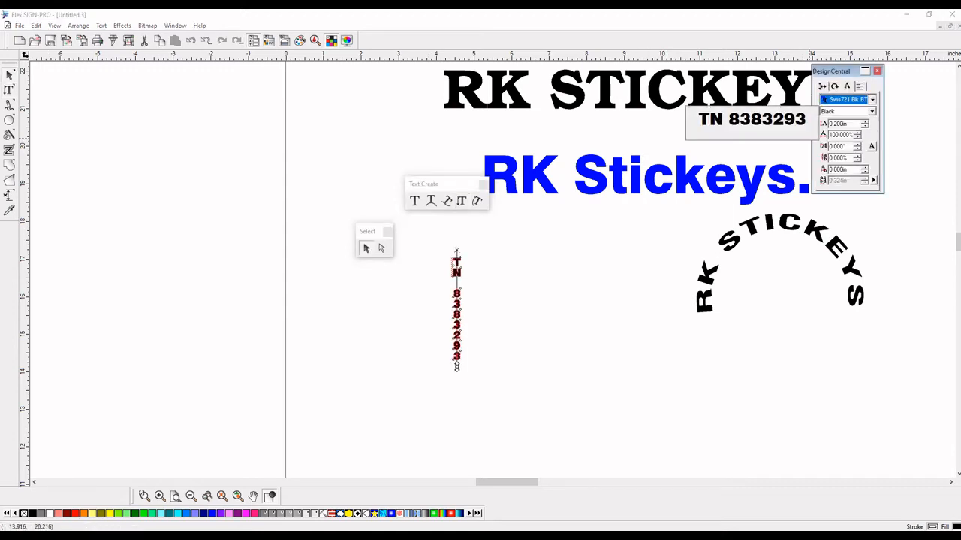
{"action": "left_click", "coordinate": [872, 100]}
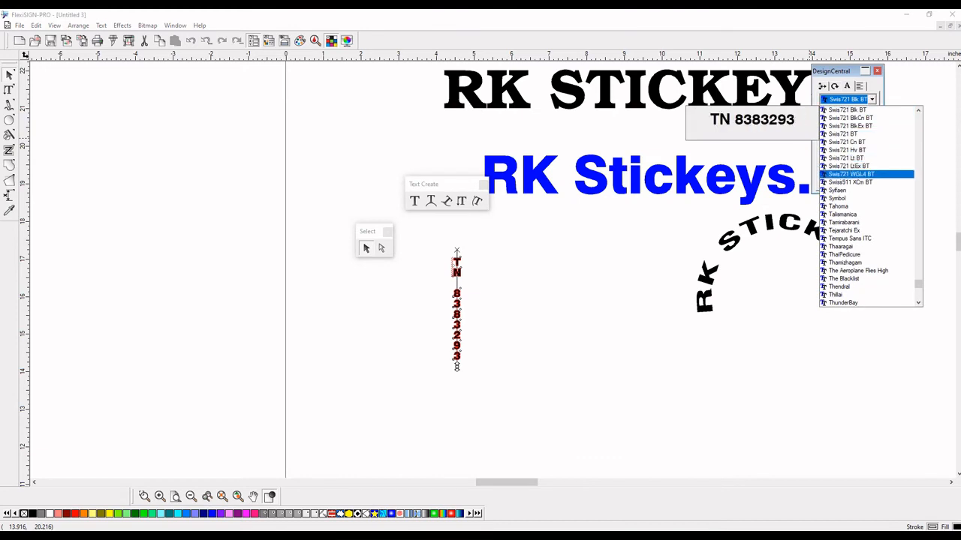
{"action": "left_click", "coordinate": [850, 182]}
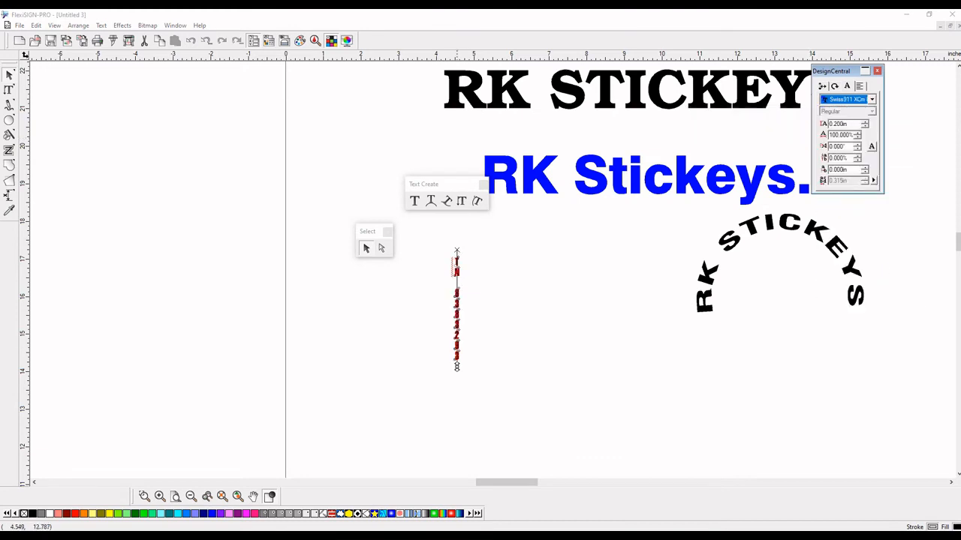
Enlarge the vertical number text to about 6.16 in tall and 0.95 in wide, and place it just left of the arc text
{"action": "left_click", "coordinate": [466, 371]}
{"action": "left_click", "coordinate": [457, 355]}
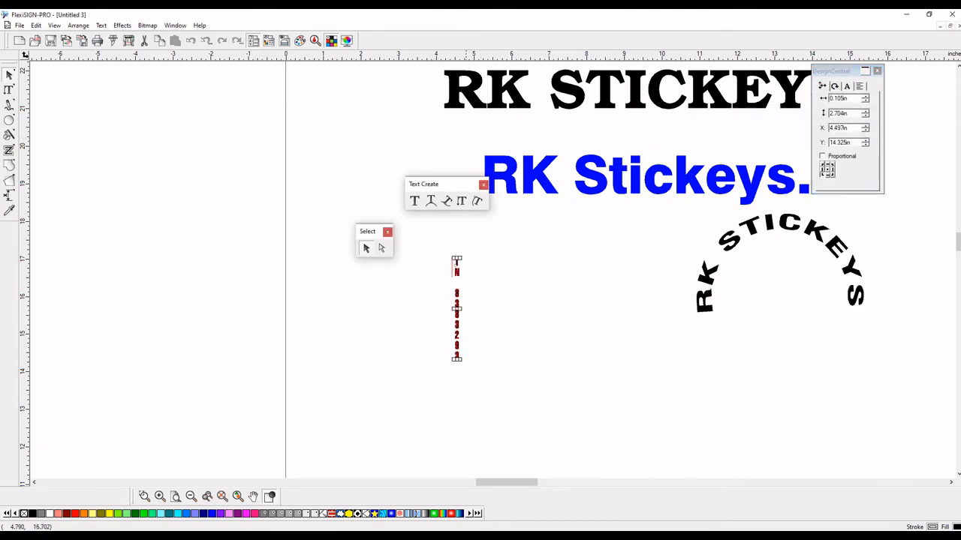
{"action": "left_click_drag", "start_coordinate": [456, 258], "coordinate": [458, 76]}
{"action": "left_click_drag", "start_coordinate": [465, 307], "coordinate": [515, 349]}
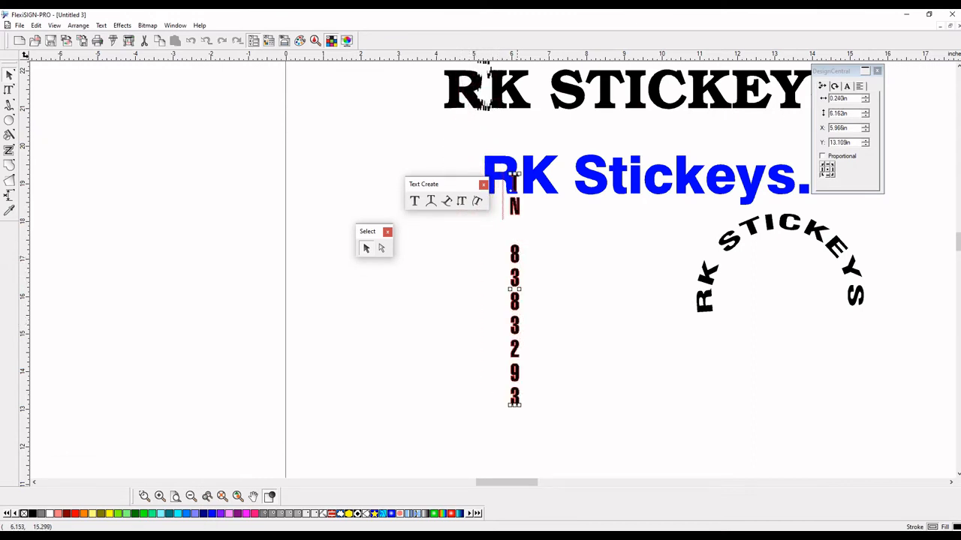
{"action": "left_click_drag", "start_coordinate": [519, 289], "coordinate": [663, 311]}
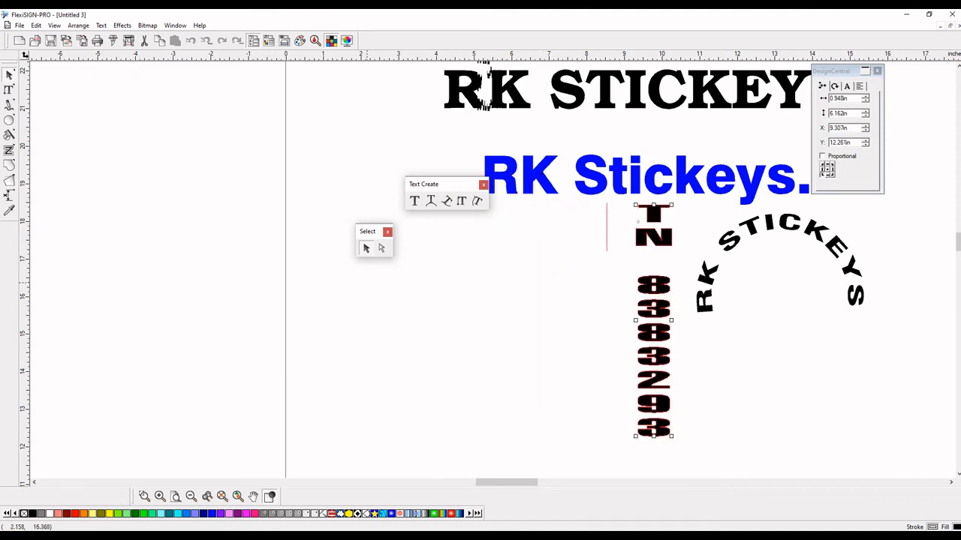
Create a second vertical text reading "RK STICKEYS" in the empty area left of the number text
{"action": "left_click", "coordinate": [461, 200]}
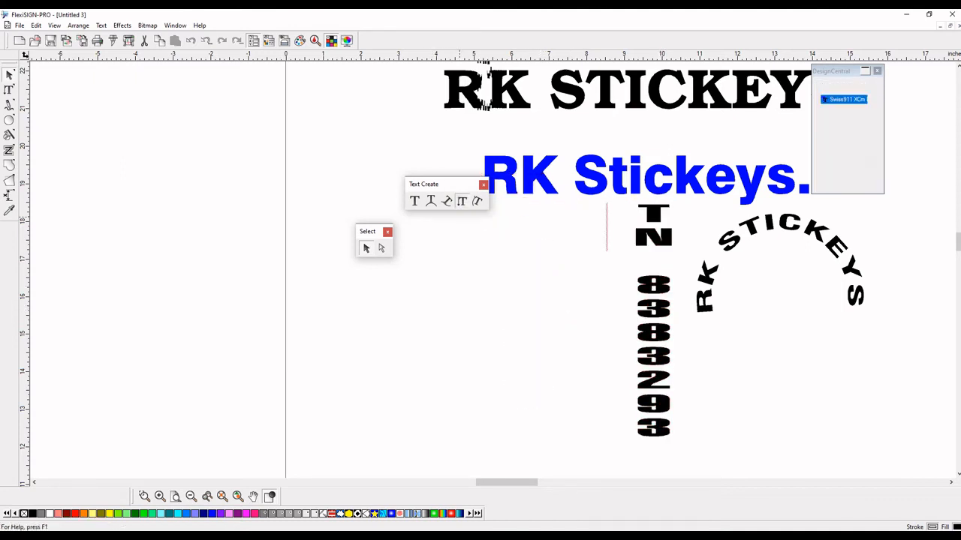
{"action": "left_click", "coordinate": [488, 278]}
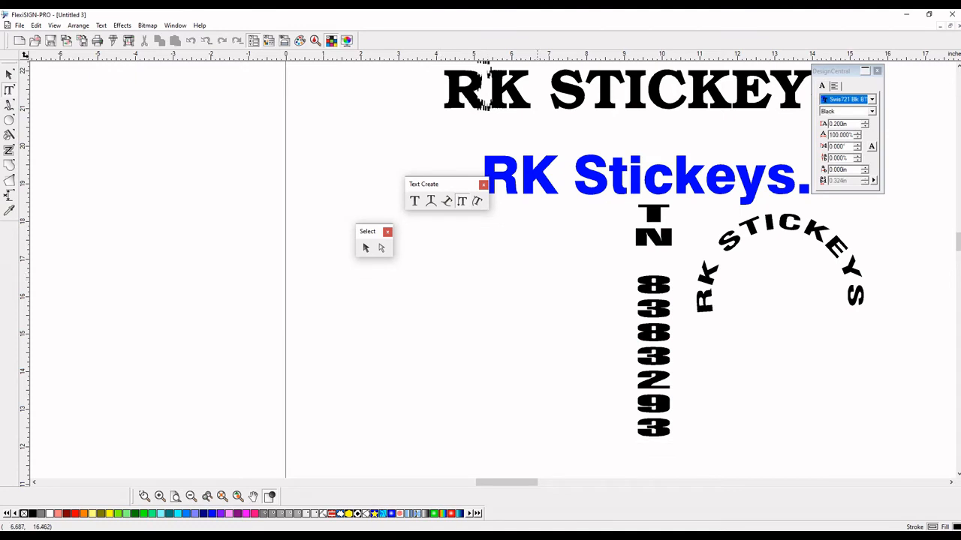
{"action": "type", "text": "RK STICKEYS"}
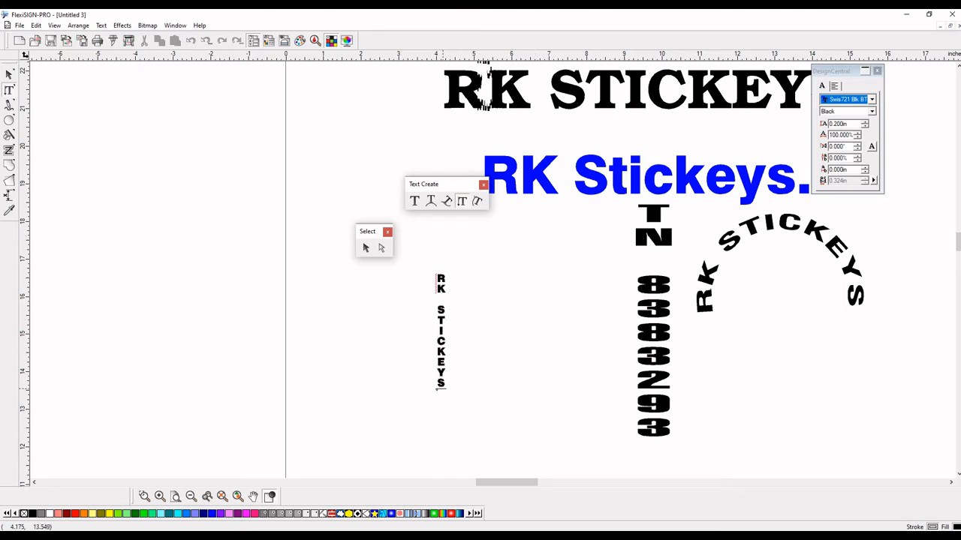
Select all letters of the vertical "RK STICKEYS" text and change their font to Tempus Sans ITC
{"action": "left_click_drag", "start_coordinate": [441, 389], "coordinate": [442, 273]}
{"action": "left_click", "coordinate": [871, 99]}
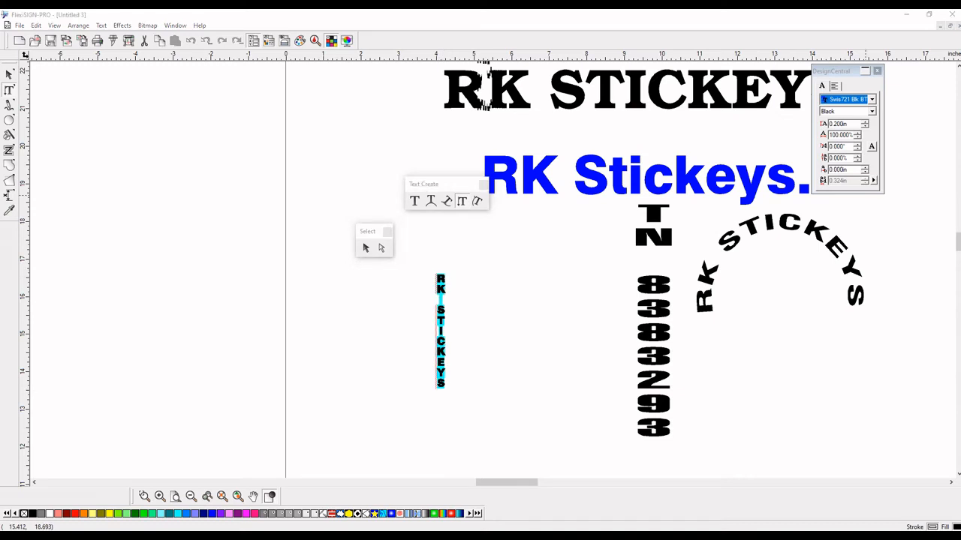
{"action": "key", "text": "Down"}
{"action": "key", "text": "Down"}
{"action": "key", "text": "Down"}
{"action": "key", "text": "Down"}
{"action": "key", "text": "Down"}
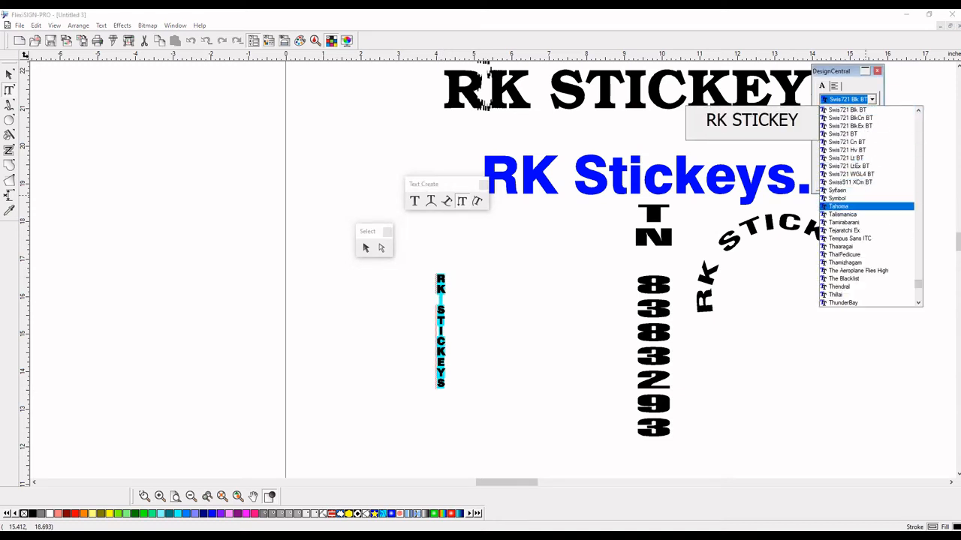
{"action": "key", "text": "Return"}
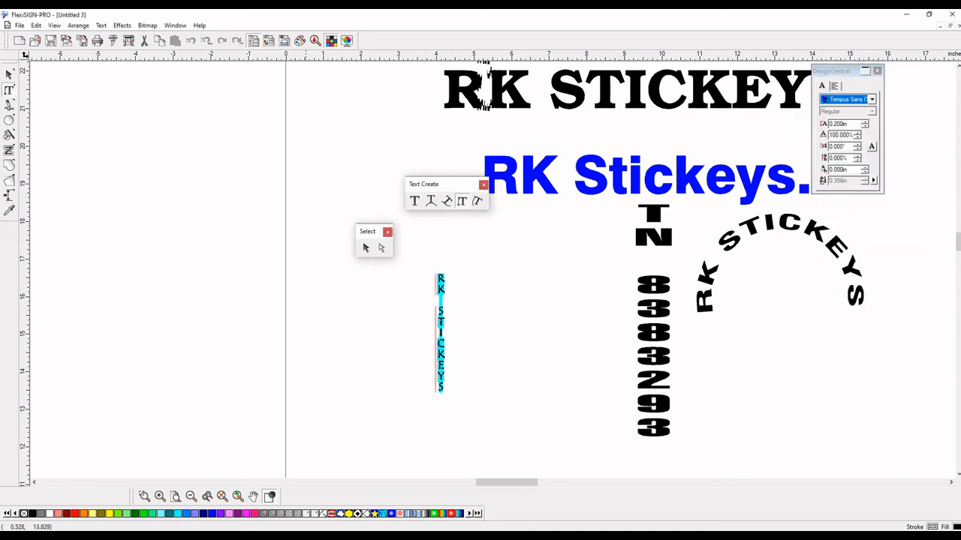
Scale the vertical "RK STICKEYS" text to about 4.5 in tall and move it beside the number text
{"action": "left_click", "coordinate": [9, 75]}
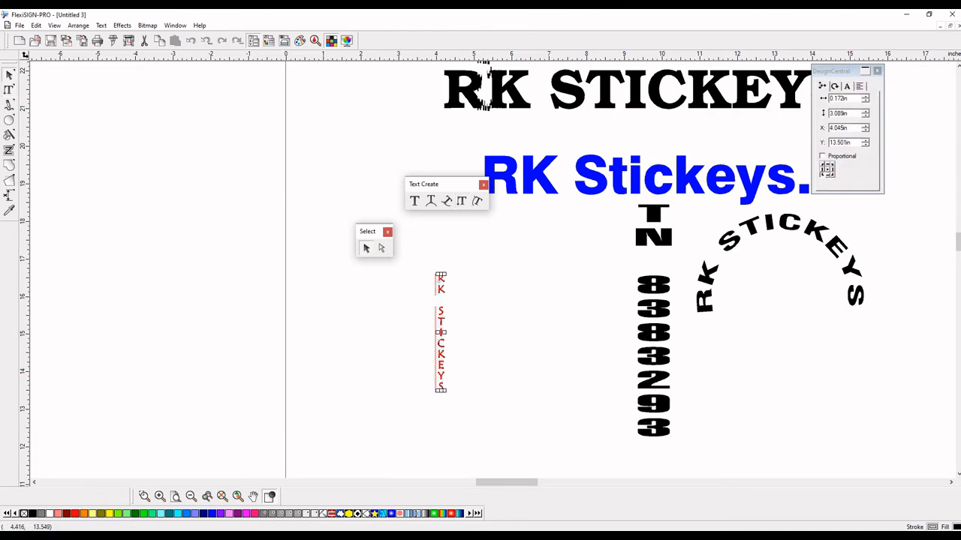
{"action": "left_click_drag", "start_coordinate": [446, 391], "coordinate": [448, 444]}
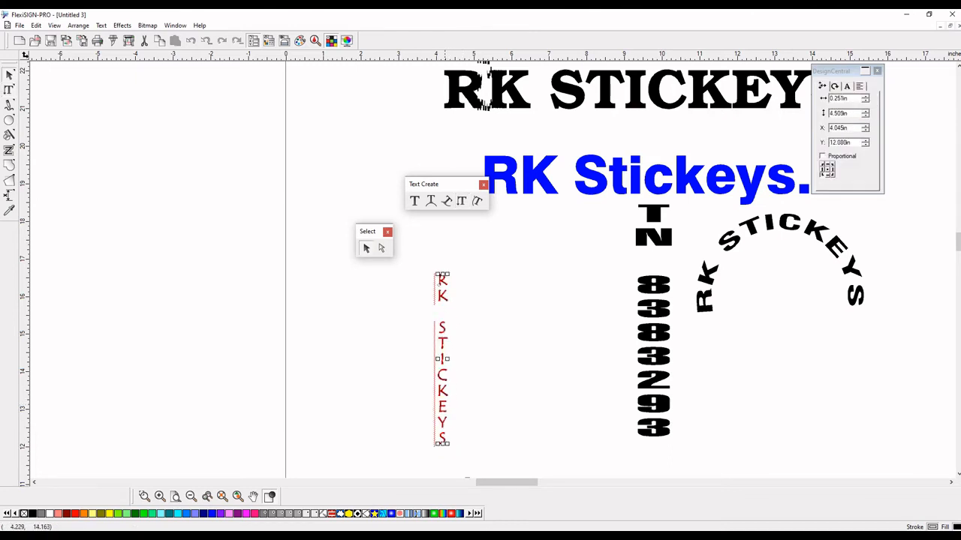
{"action": "left_click_drag", "start_coordinate": [446, 371], "coordinate": [596, 352]}
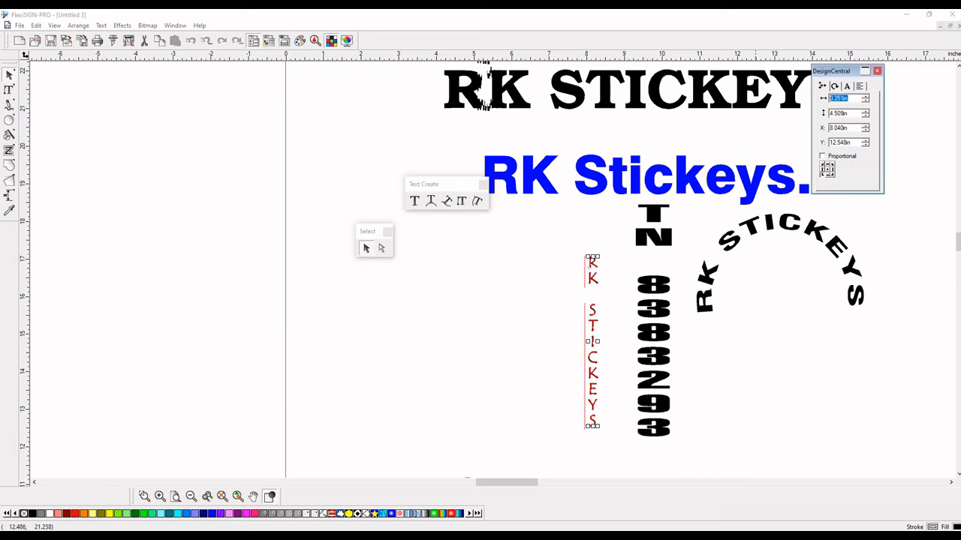
Set the vertical "RK STICKEYS" text to 1 in wide and 6 in high, and shift it slightly down to line up with the number text
{"action": "type", "text": "1"}
{"action": "key", "text": "Tab"}
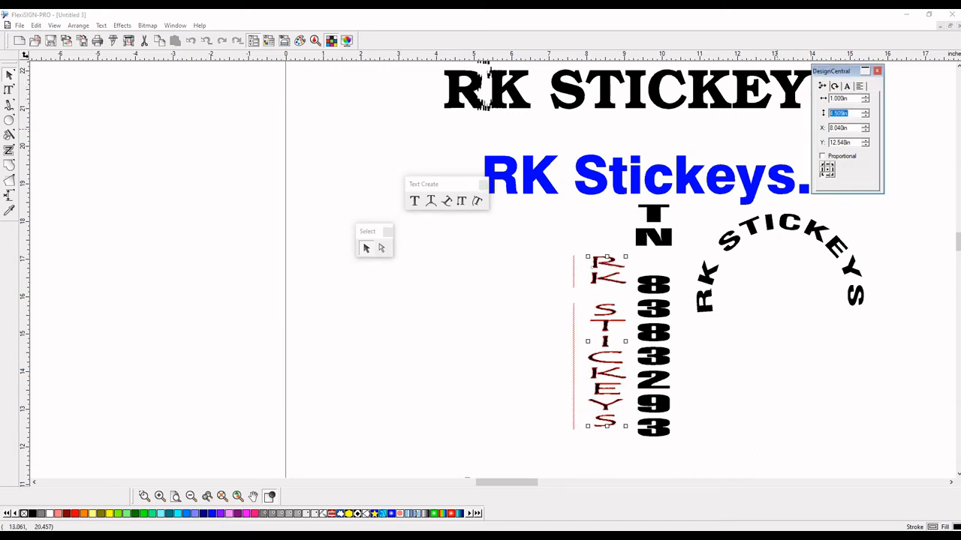
{"action": "type", "text": "6"}
{"action": "key", "text": "Return"}
{"action": "key", "text": "Escape"}
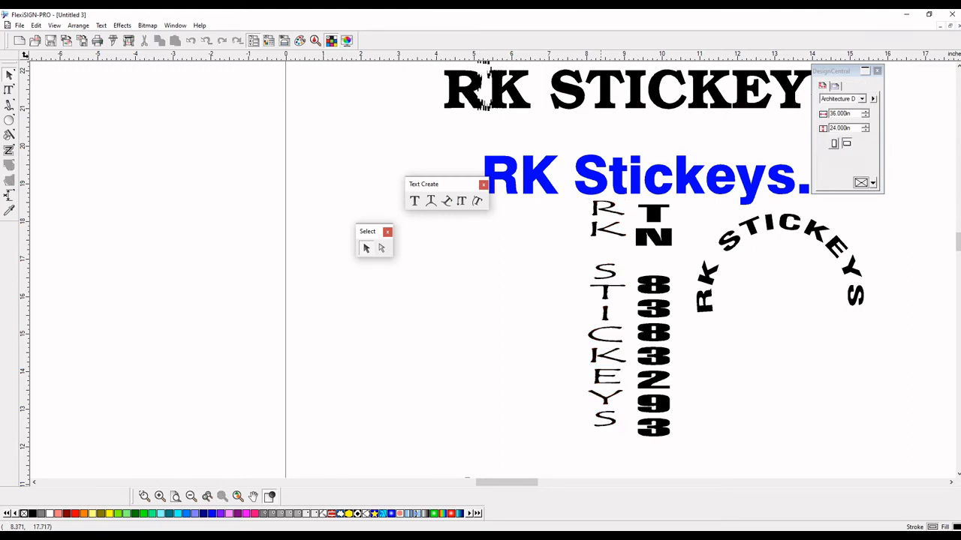
{"action": "left_click", "coordinate": [599, 233]}
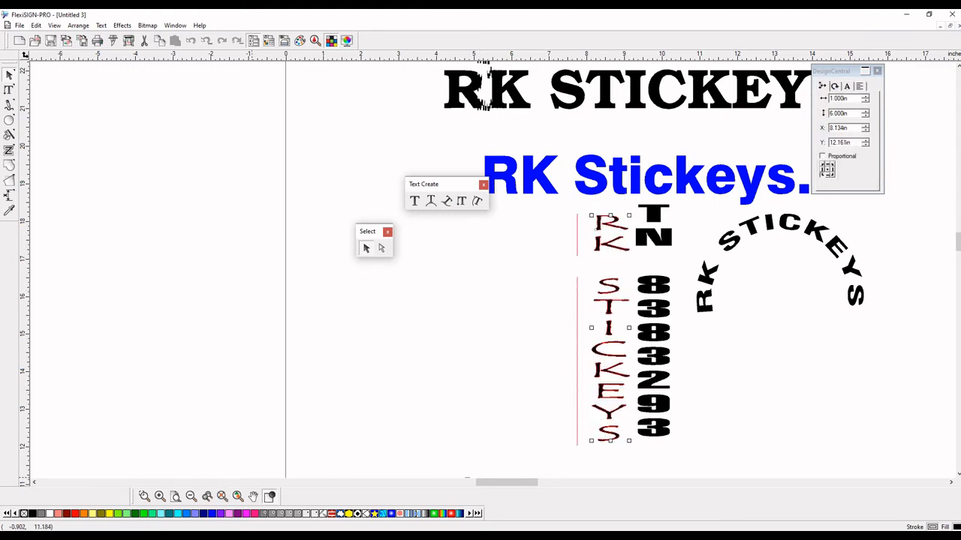
Colour the vertical "RK STICKEYS" text pink and the vertical number text dark green
{"action": "left_click", "coordinate": [255, 514]}
{"action": "key", "text": "Escape"}
{"action": "left_click", "coordinate": [653, 356]}
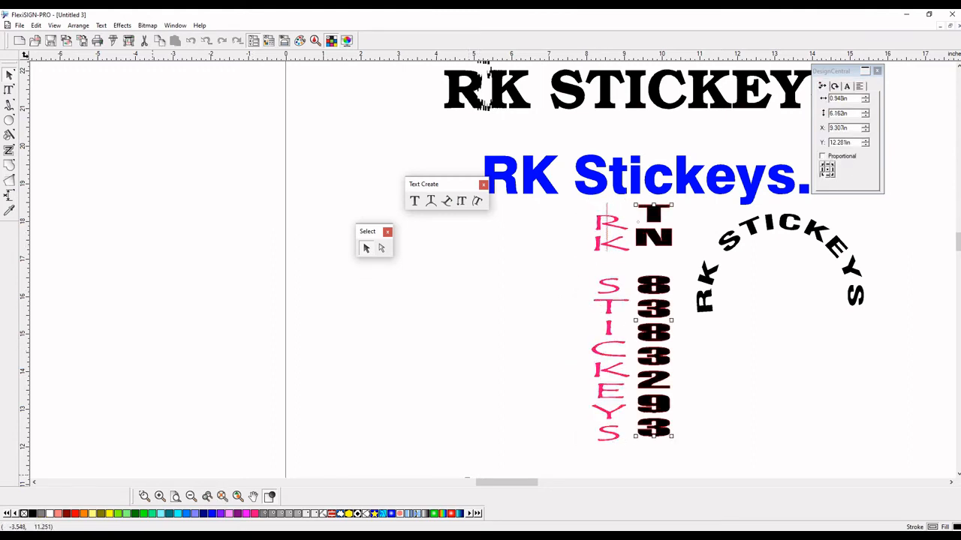
{"action": "left_click", "coordinate": [136, 514]}
{"action": "left_click", "coordinate": [351, 364]}
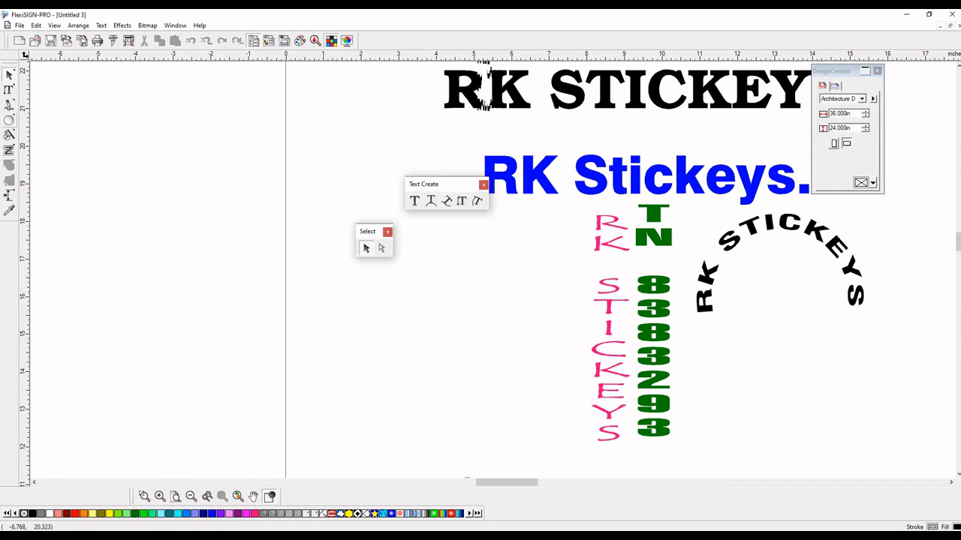
Draw a black rectangle about 3.17 in wide and 1.78 in high in the empty area left of the vertical texts
{"action": "left_click", "coordinate": [9, 120]}
{"action": "left_click_drag", "start_coordinate": [406, 289], "coordinate": [526, 355]}
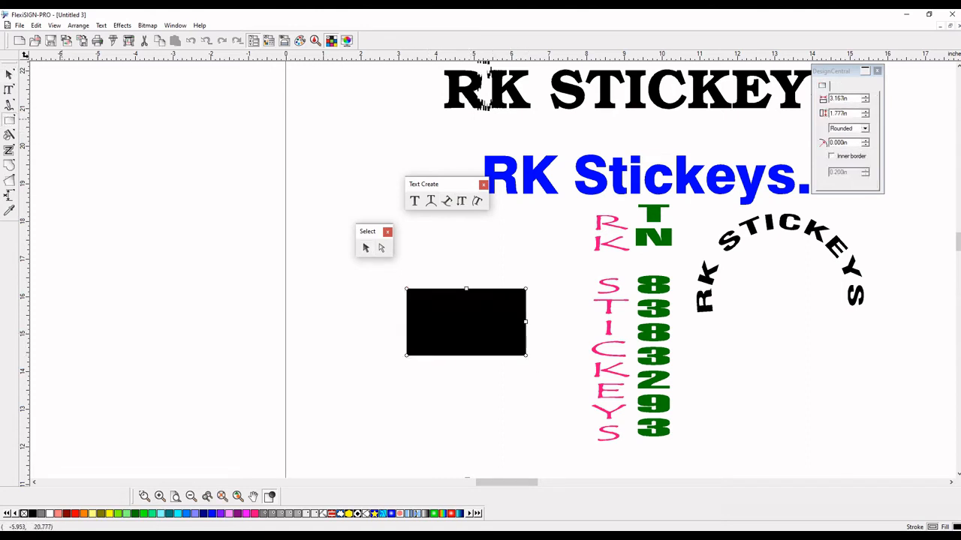
{"action": "left_click", "coordinate": [9, 75]}
Try to start vertical path text on the black rectangle's outline
{"action": "left_click", "coordinate": [442, 252]}
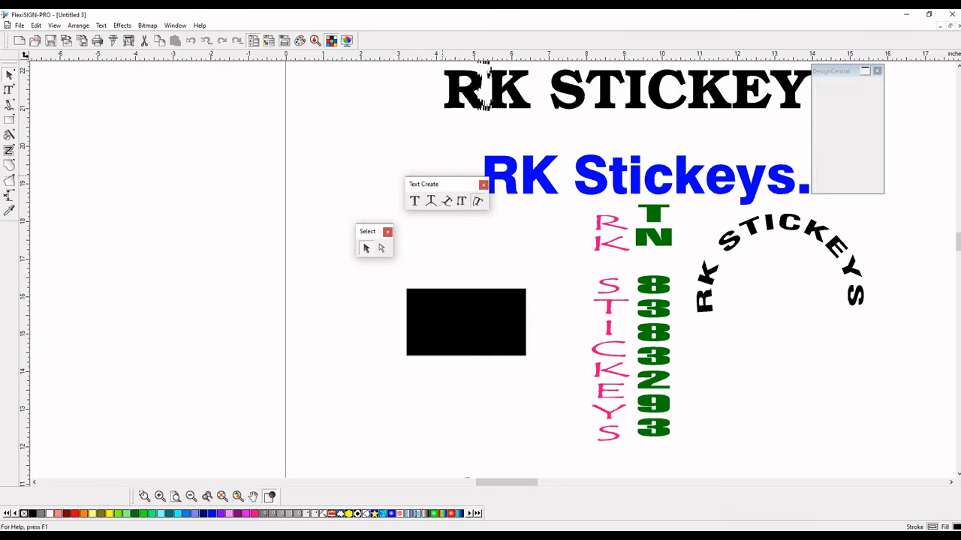
{"action": "left_click", "coordinate": [487, 84]}
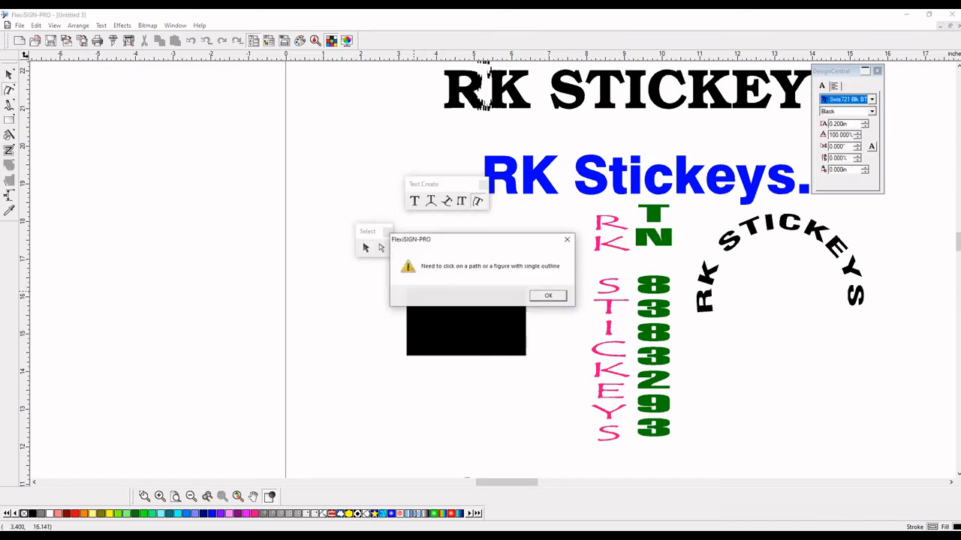
{"action": "key", "text": "Return"}
{"action": "left_click", "coordinate": [408, 301]}
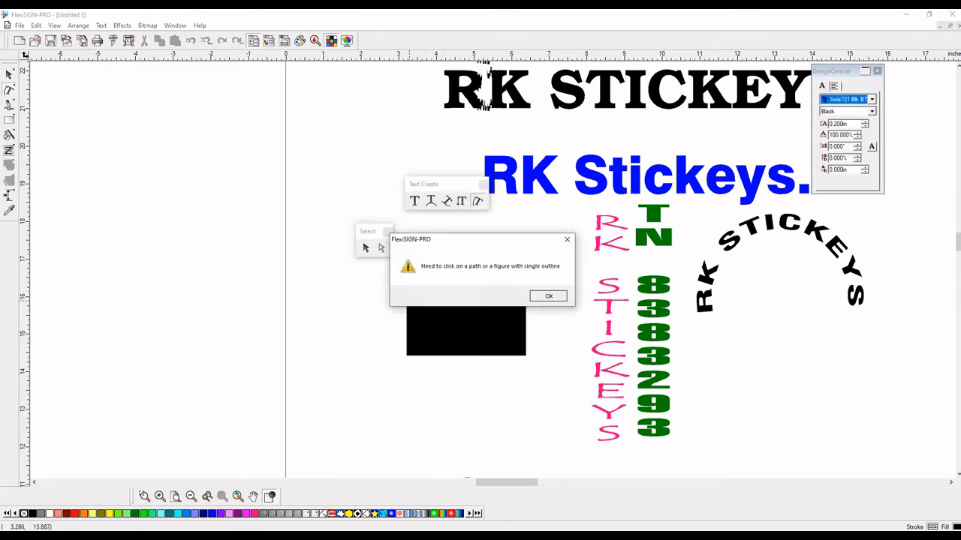
{"action": "key", "text": "Return"}
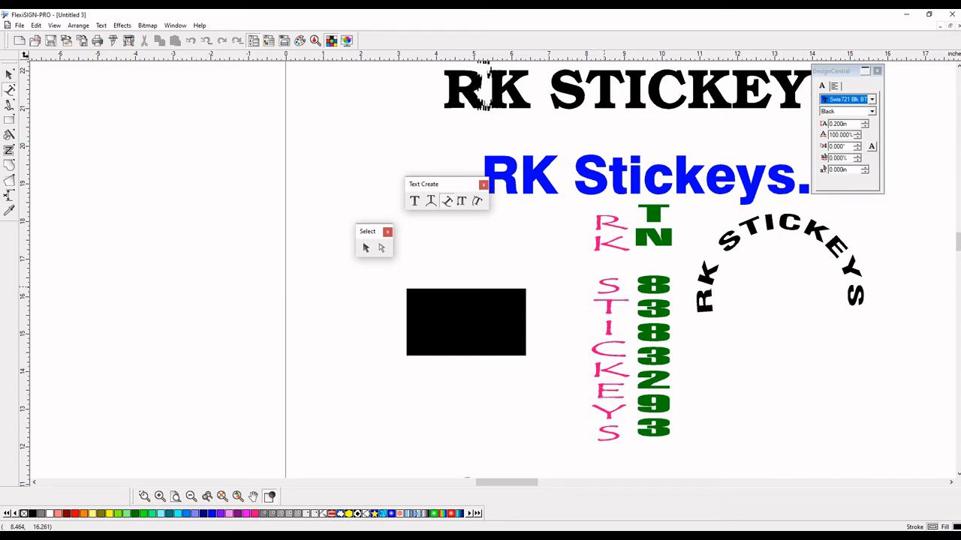
Create path text along the black rectangle's outline, repeating "RK STICKEYS" clockwise around all four sides
{"action": "type", "text": "RKSTICKEYS"}
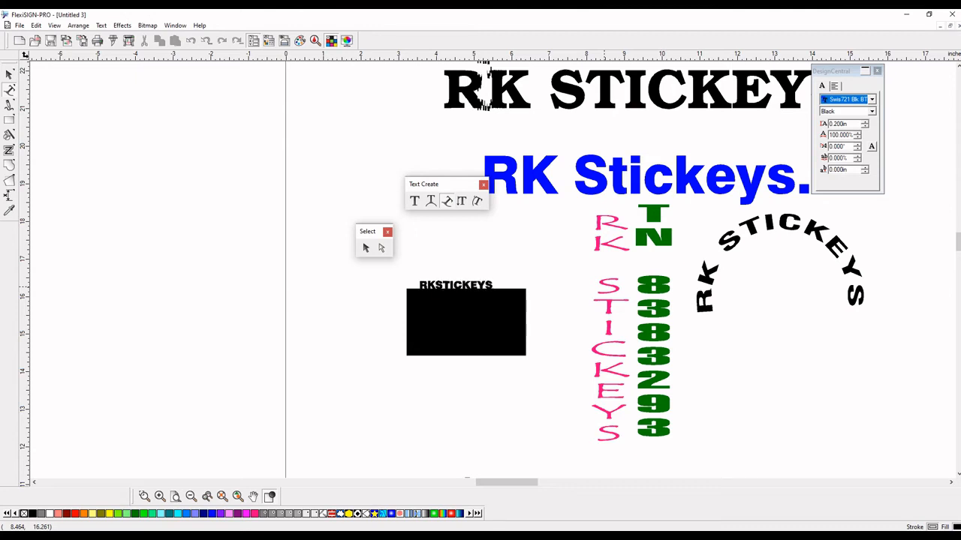
{"action": "type", "text": " RK STICKEYS"}
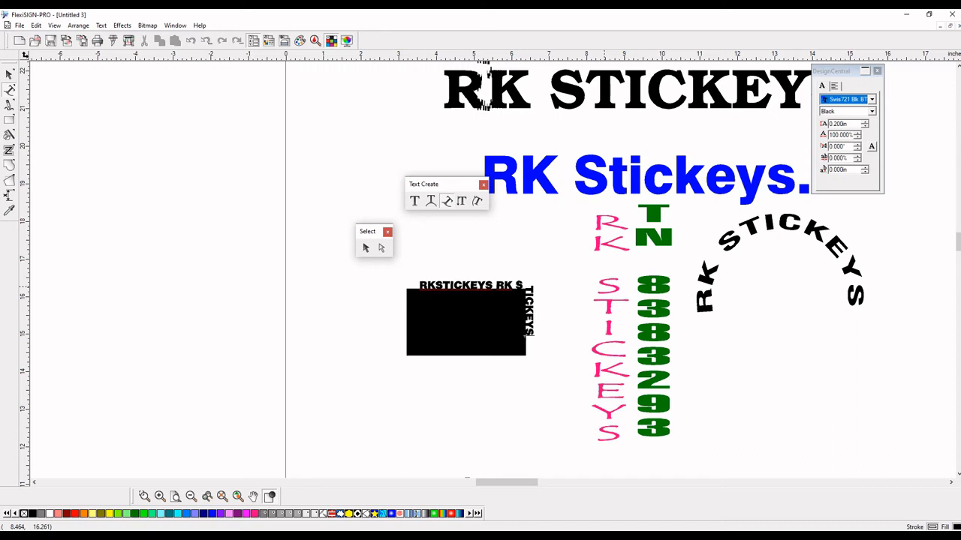
{"action": "type", "text": " RK"}
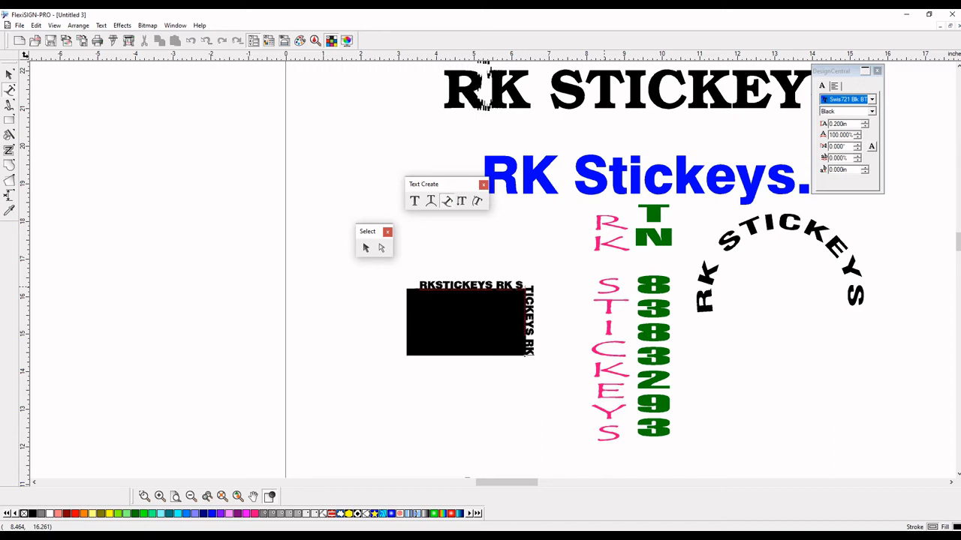
{"action": "type", "text": " STICKEYS"}
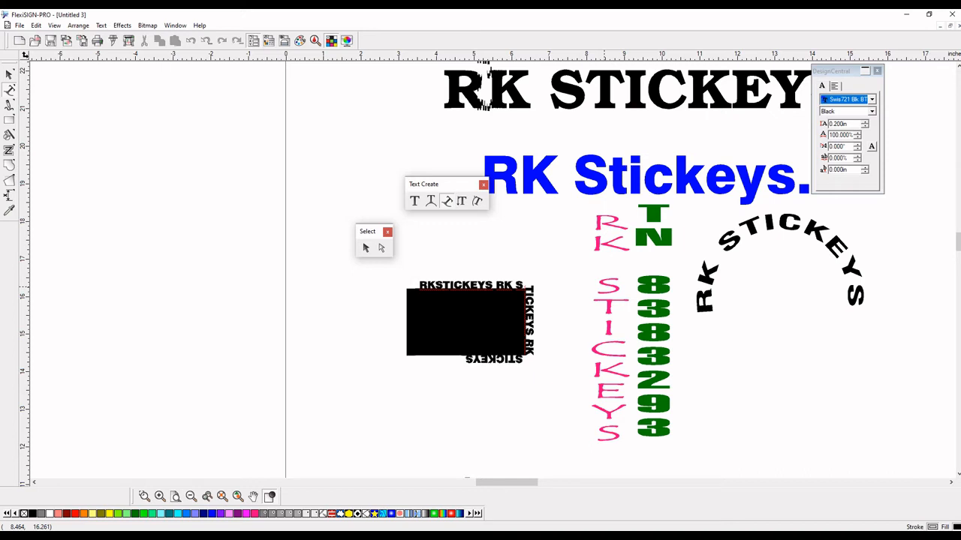
{"action": "type", "text": " RK"}
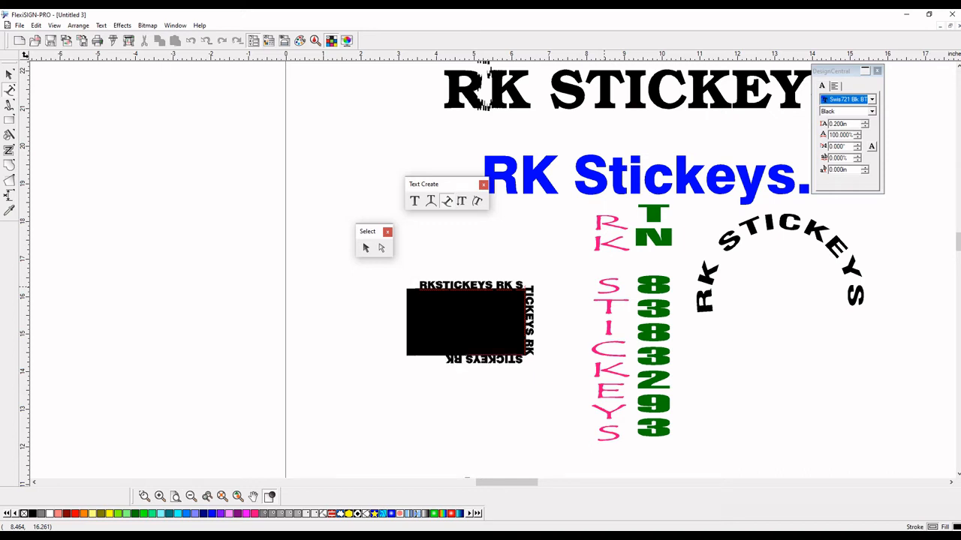
{"action": "type", "text": " STICKEYS"}
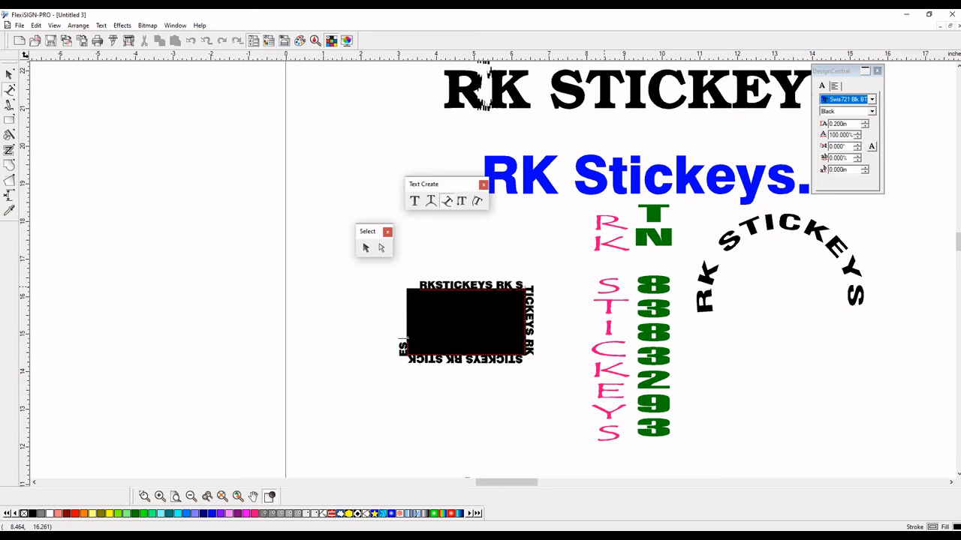
{"action": "type", "text": " RK STICKEYS RK STICKE"}
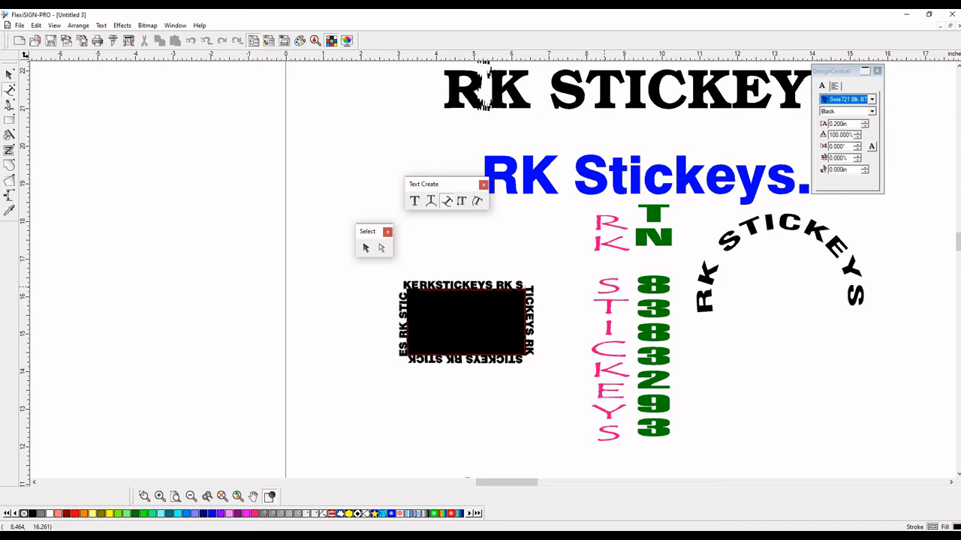
Delete the surplus end letters that run into the start of the rectangle's path text and colour that text magenta
{"action": "type", "text": "Y"}
{"action": "key", "text": "BackSpace"}
{"action": "key", "text": "BackSpace"}
{"action": "key", "text": "BackSpace"}
{"action": "left_click", "coordinate": [366, 247]}
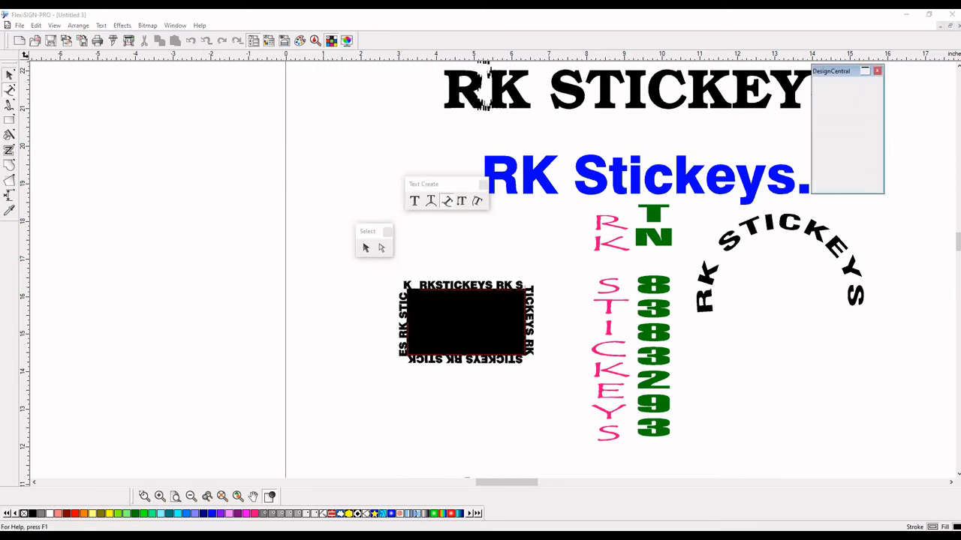
{"action": "left_click", "coordinate": [246, 514]}
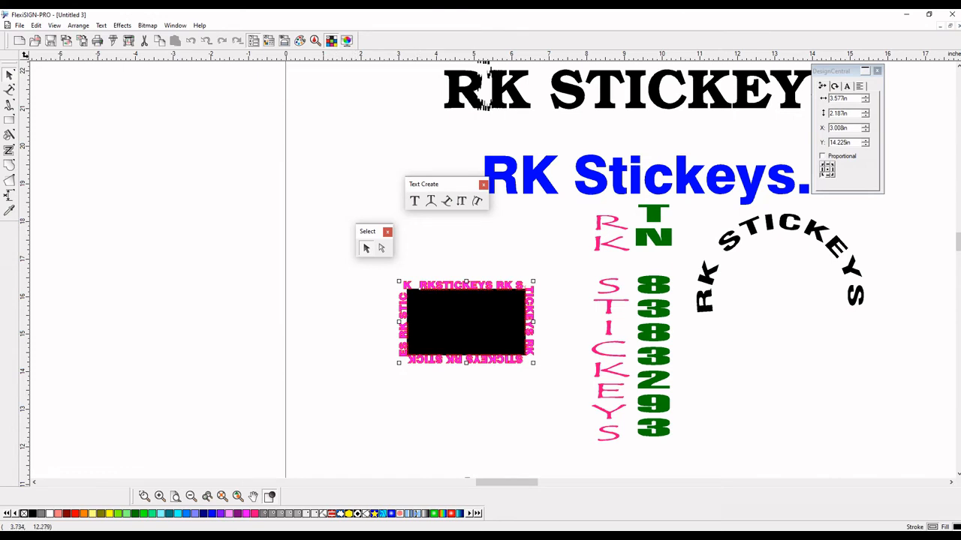
Examine the magenta path text around the black rectangle up close
{"action": "scroll", "coordinate": [485, 359], "scroll_direction": "up", "scroll_amount": 1}
{"action": "scroll", "coordinate": [472, 355], "scroll_direction": "up", "scroll_amount": 1}
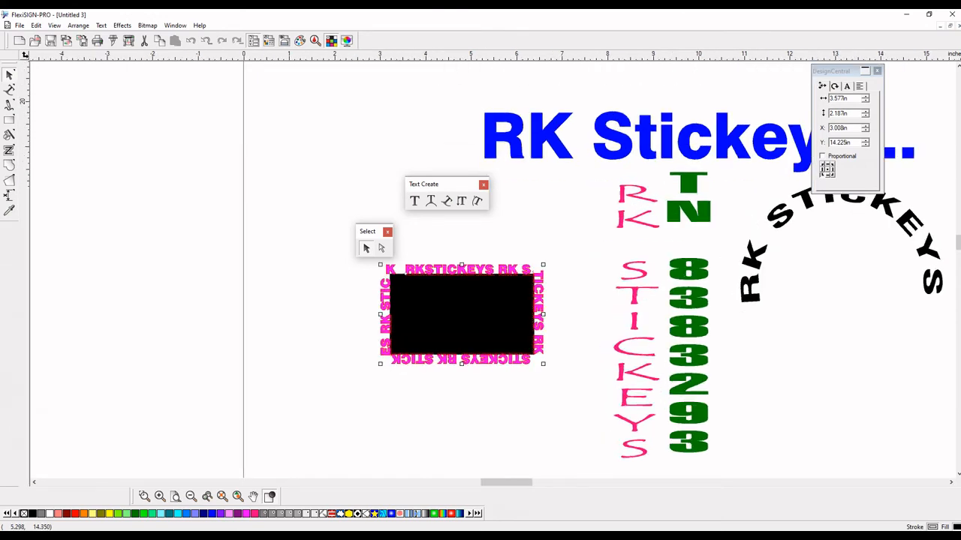
{"action": "scroll", "coordinate": [499, 357], "scroll_direction": "up", "scroll_amount": 1}
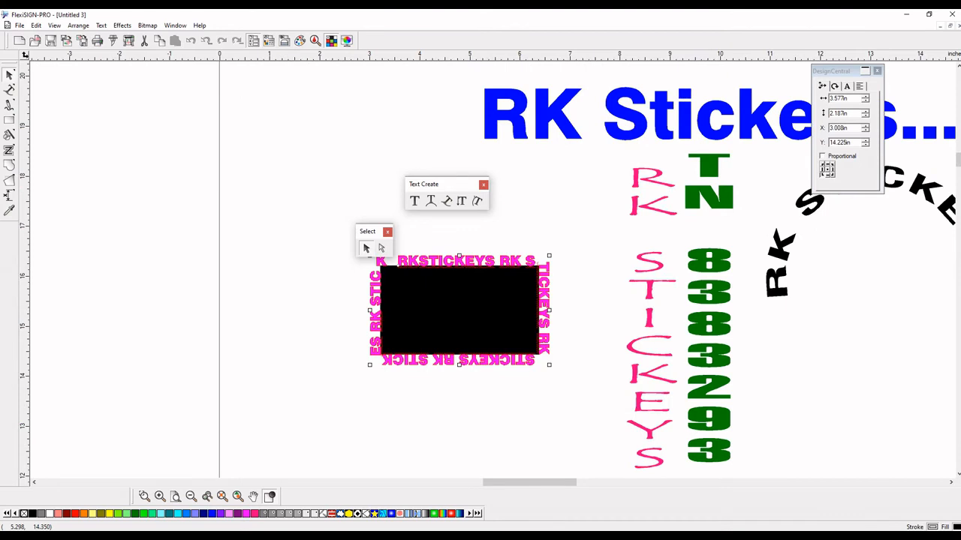
{"action": "scroll", "coordinate": [485, 358], "scroll_direction": "up", "scroll_amount": 1}
{"action": "scroll", "coordinate": [485, 358], "scroll_direction": "down", "scroll_amount": 1}
{"action": "left_click_drag", "start_coordinate": [367, 231], "coordinate": [252, 172]}
{"action": "left_click_drag", "start_coordinate": [345, 169], "coordinate": [582, 378]}
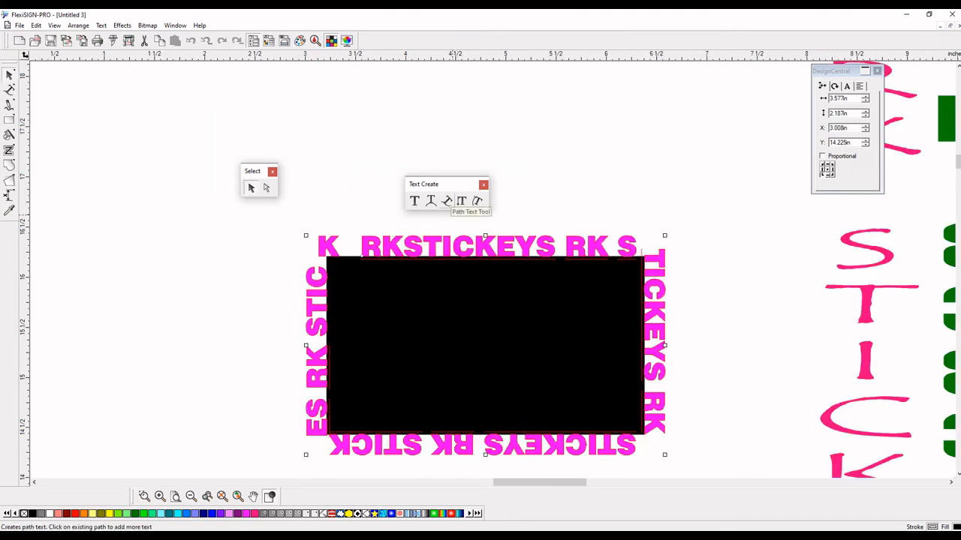
Draw a second black rectangle about 2.45 in wide and 1.3 in high below the first one
{"action": "scroll", "coordinate": [488, 240], "scroll_direction": "down", "scroll_amount": 6}
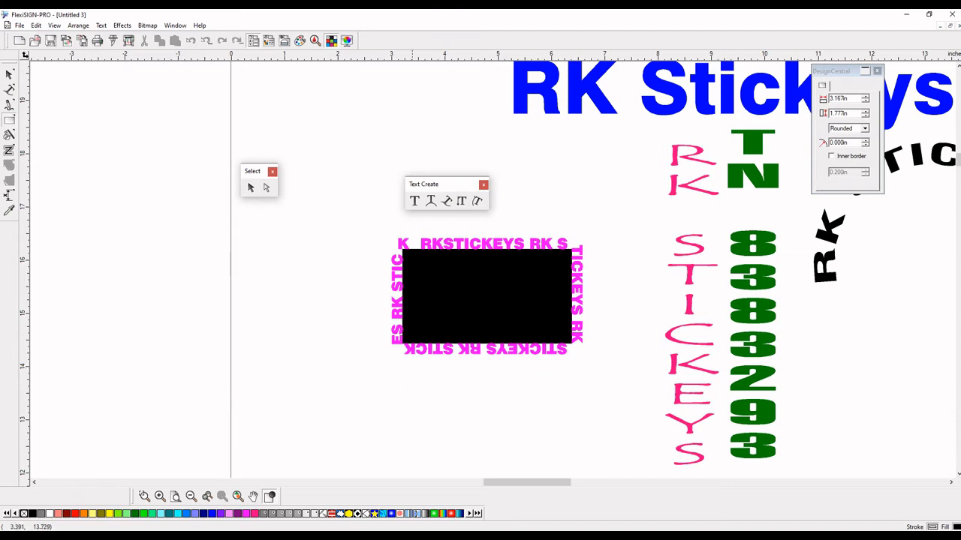
{"action": "mouse_move", "coordinate": [412, 381]}
{"action": "left_mouse_down"}
{"action": "mouse_move", "coordinate": [540, 436]}
{"action": "mouse_move", "coordinate": [542, 450]}
{"action": "left_mouse_up"}
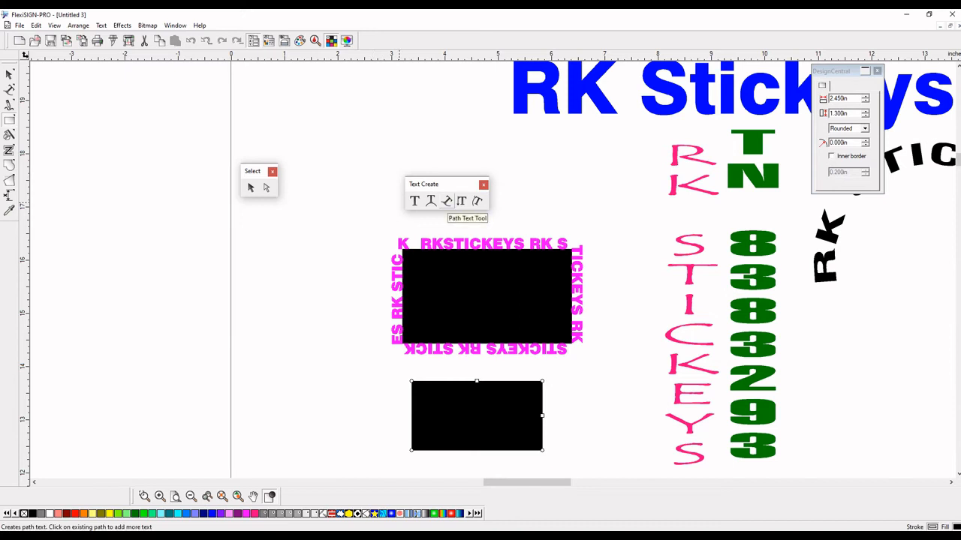
{"action": "left_click_drag", "start_coordinate": [439, 184], "coordinate": [353, 353]}
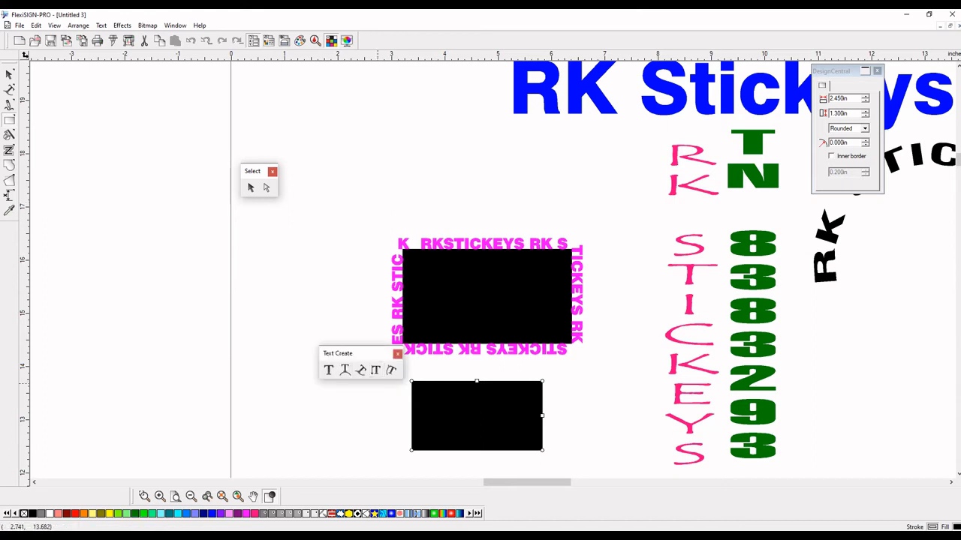
Create red path text "TN 2392930 TN 494874734 TH 4584848 TN 838949" clockwise around the smaller rectangle's outline
{"action": "left_click", "coordinate": [361, 370]}
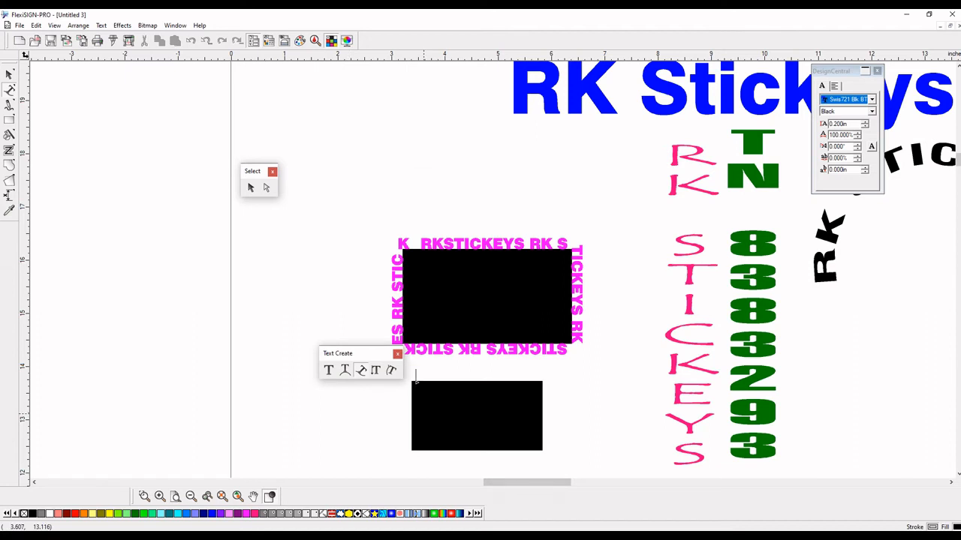
{"action": "type", "text": "TN"}
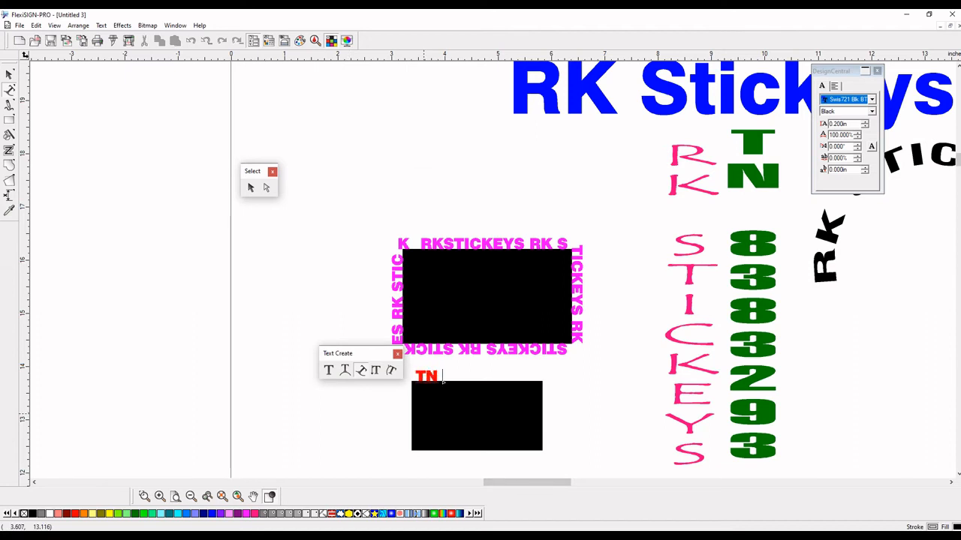
{"action": "type", "text": " 23929"}
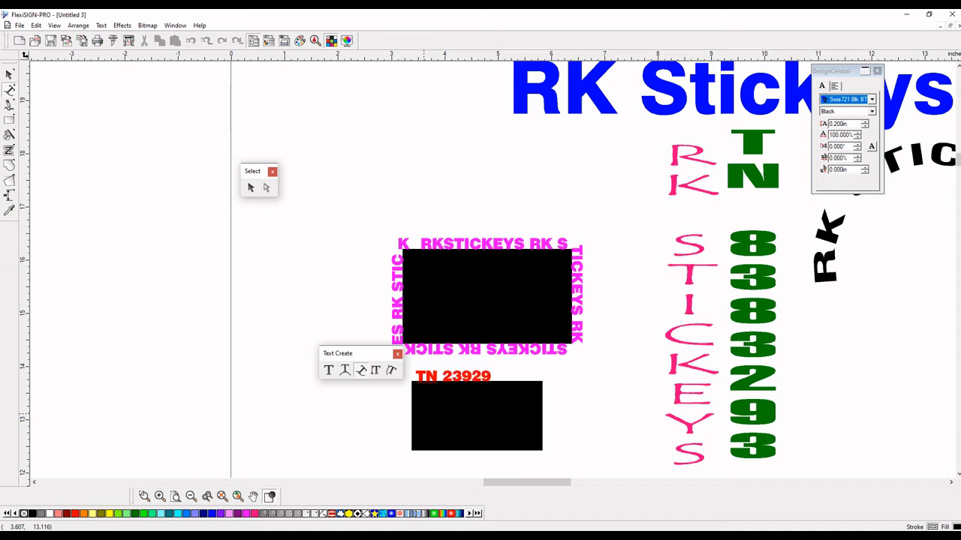
{"action": "type", "text": "30 TN 4"}
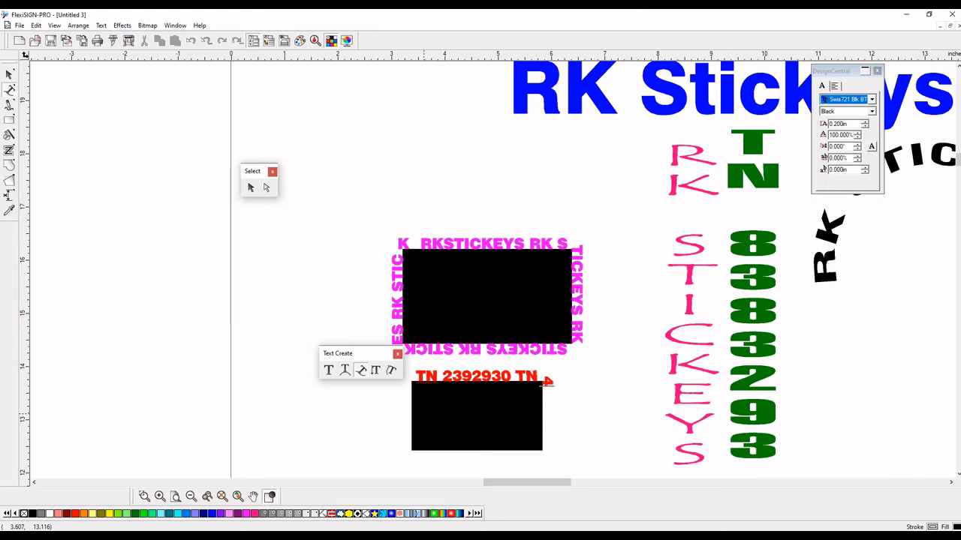
{"action": "type", "text": "94874734"}
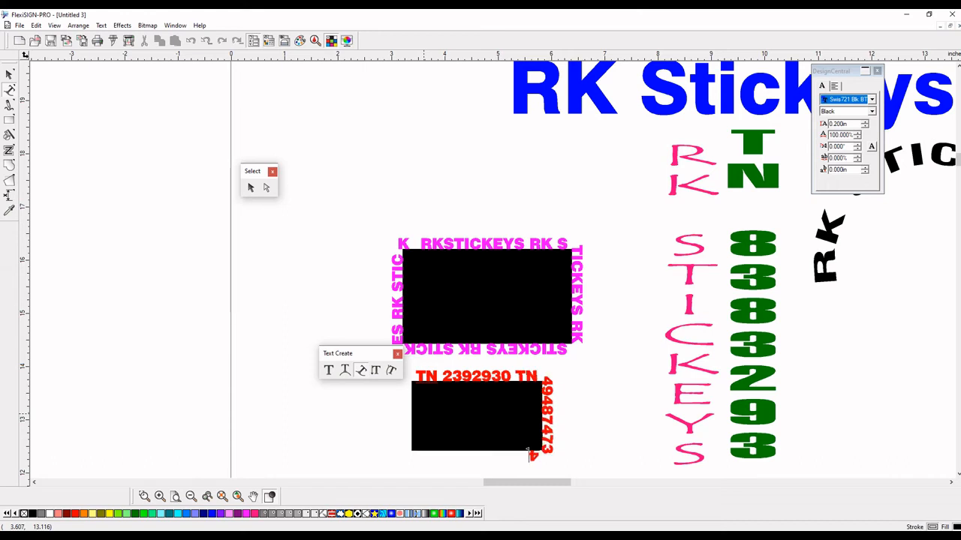
{"action": "type", "text": " TH 458484"}
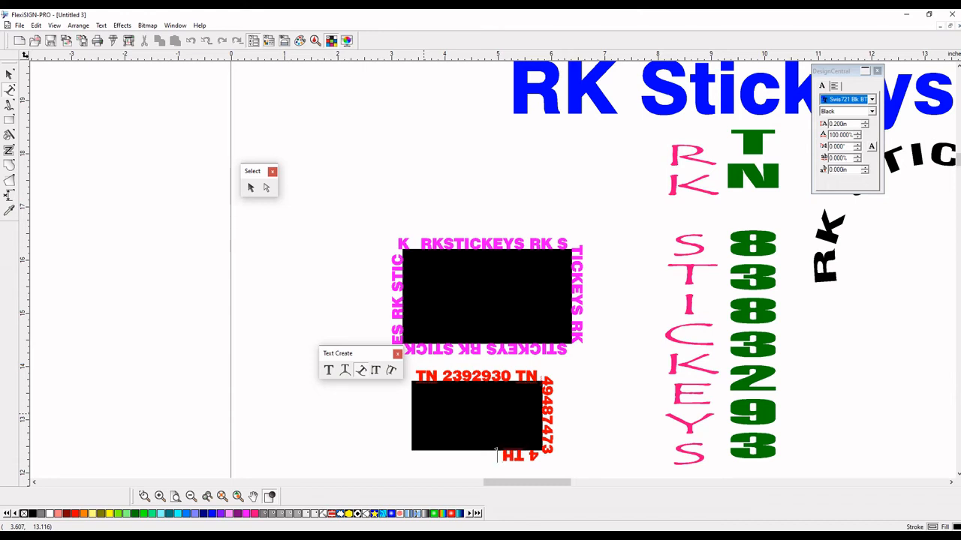
{"action": "type", "text": "8"}
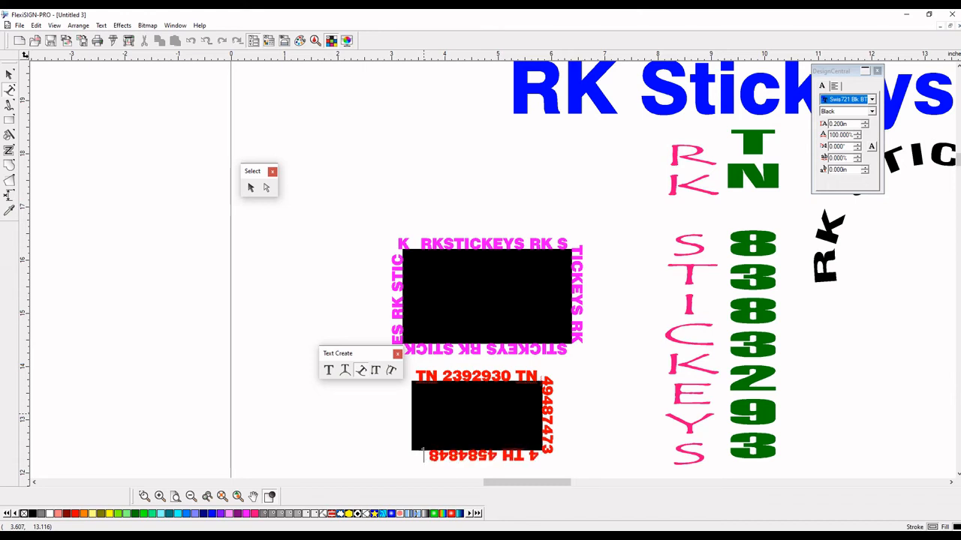
{"action": "type", "text": " TN"}
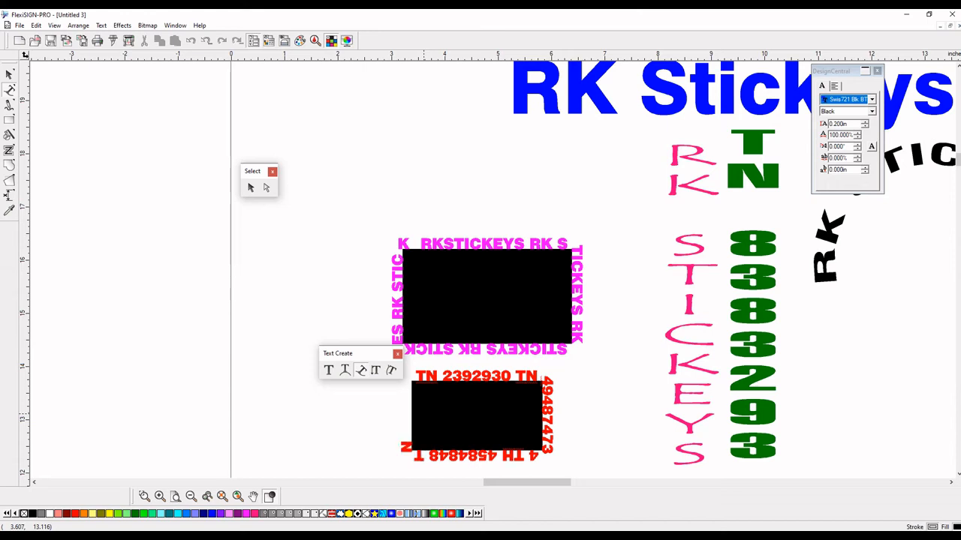
{"action": "type", "text": " 838949"}
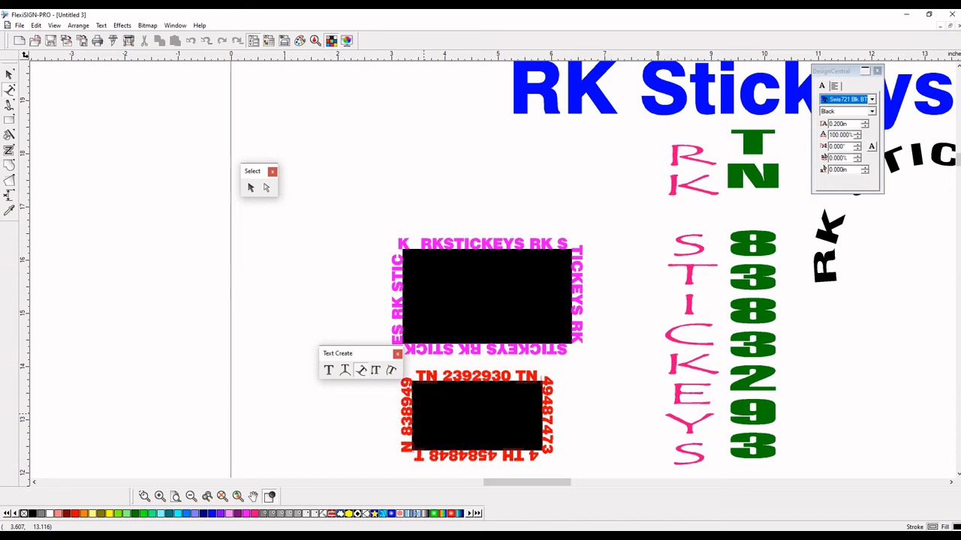
{"action": "left_click", "coordinate": [9, 74]}
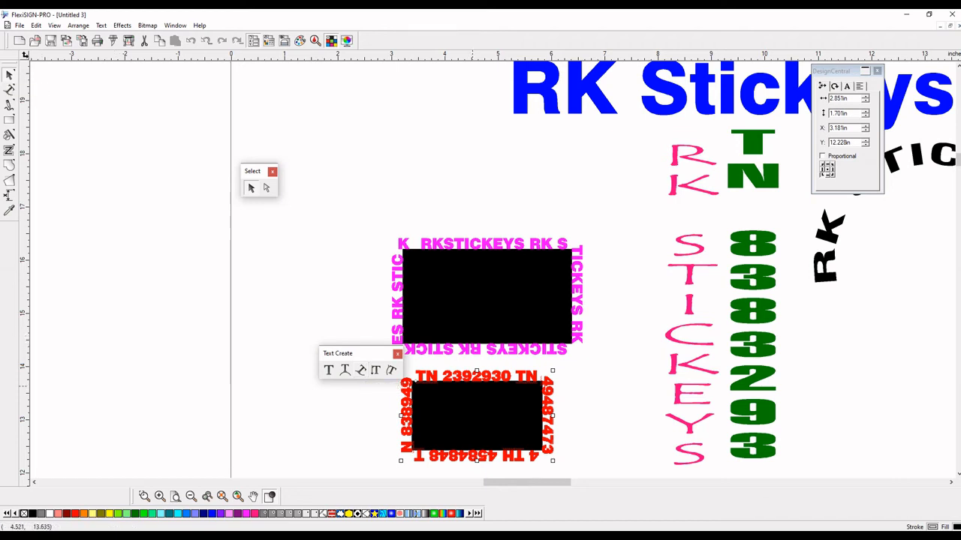
{"action": "left_click", "coordinate": [565, 360]}
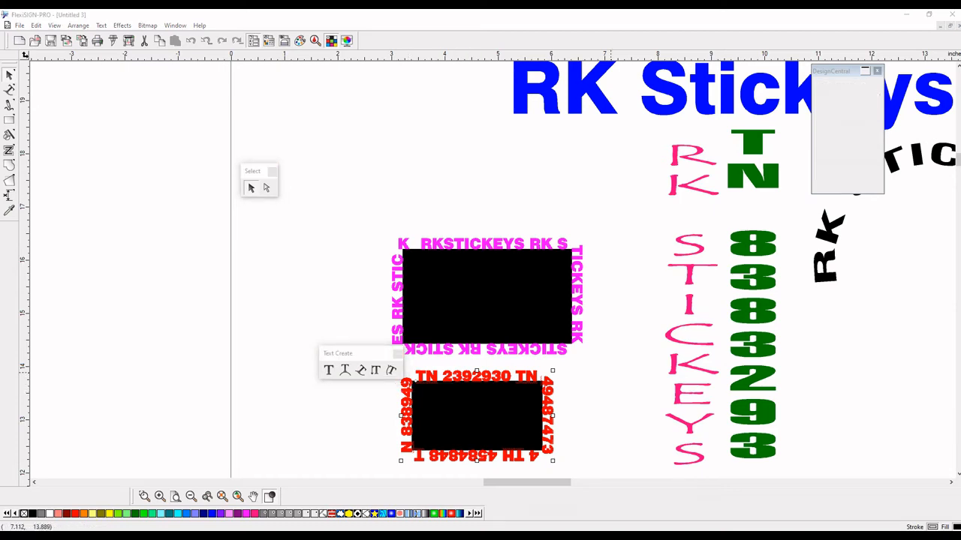
Move both black rectangles with their path texts to the area below the arc text
{"action": "scroll", "coordinate": [565, 359], "scroll_direction": "down", "scroll_amount": 3}
{"action": "scroll", "coordinate": [563, 357], "scroll_direction": "down", "scroll_amount": 2}
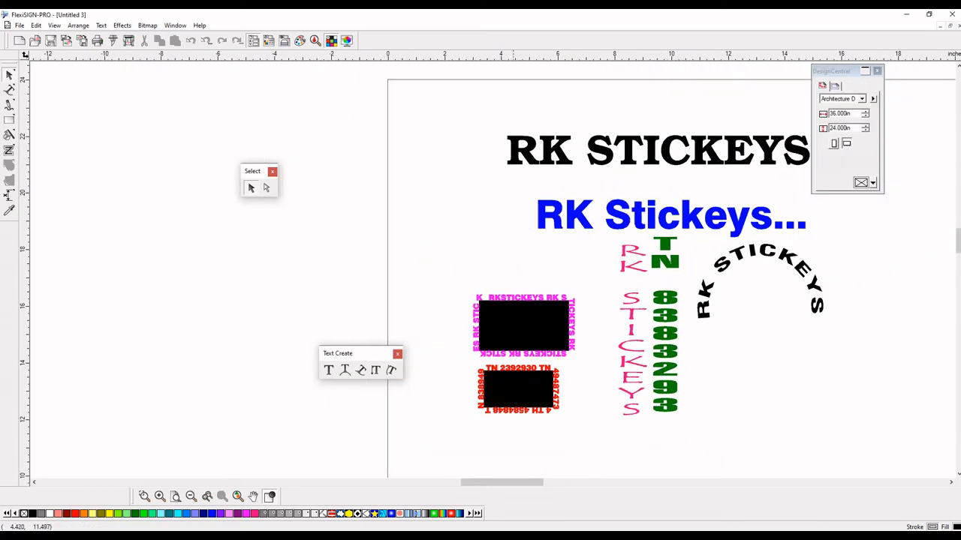
{"action": "left_click_drag", "start_coordinate": [513, 441], "coordinate": [776, 339]}
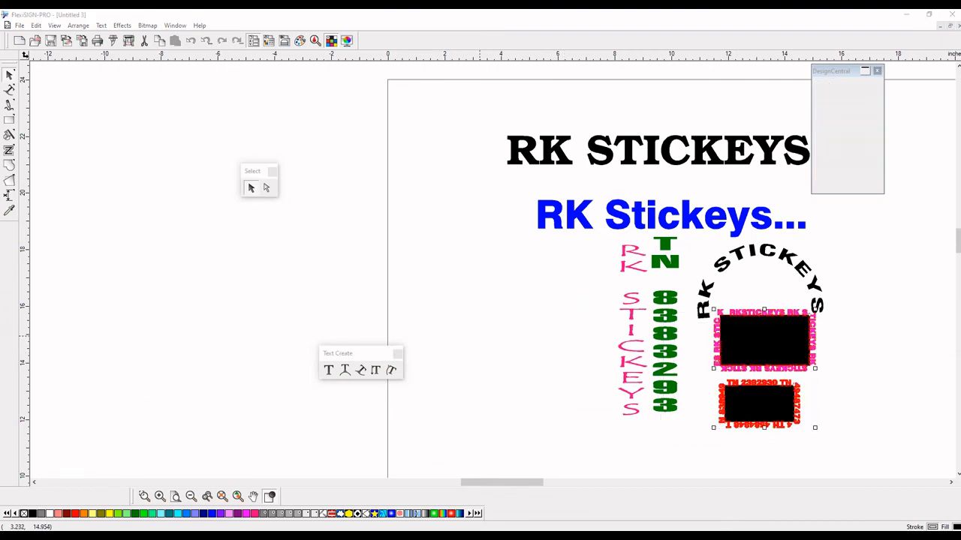
{"action": "left_click", "coordinate": [480, 335]}
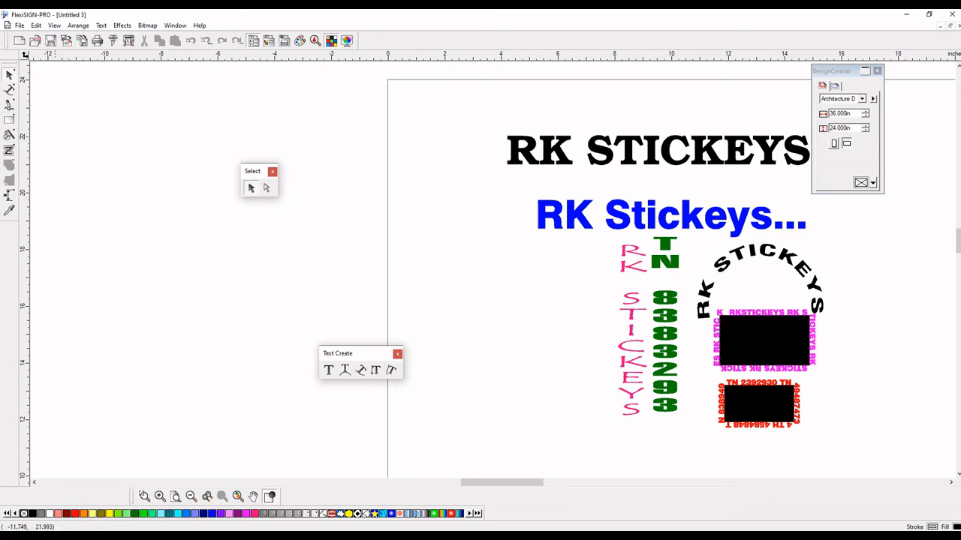
Draw a black arc shape about 6.97 in wide and 3.2 in high and move it beside the vertical pink text
{"action": "left_click", "coordinate": [10, 121]}
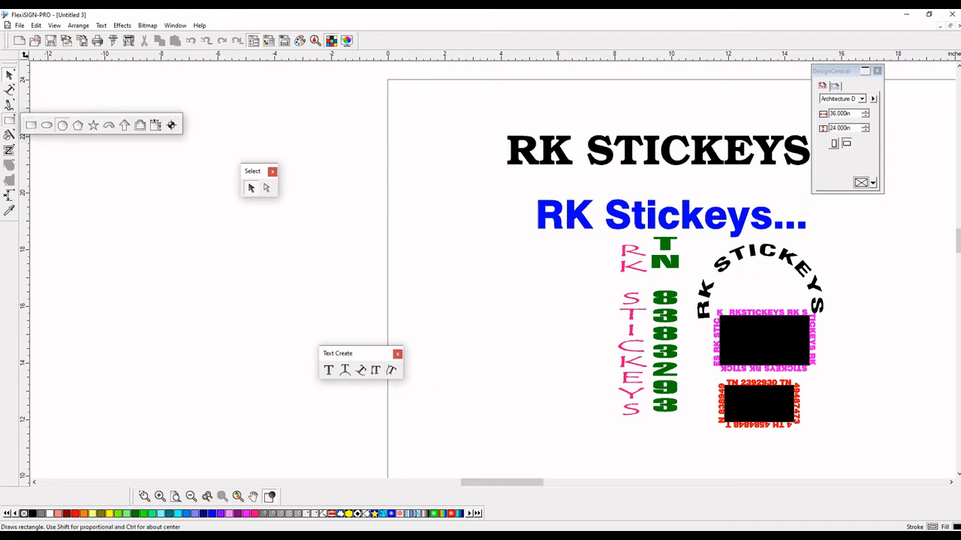
{"action": "left_click", "coordinate": [108, 125]}
{"action": "left_click_drag", "start_coordinate": [410, 274], "coordinate": [509, 247]}
{"action": "left_click", "coordinate": [10, 75]}
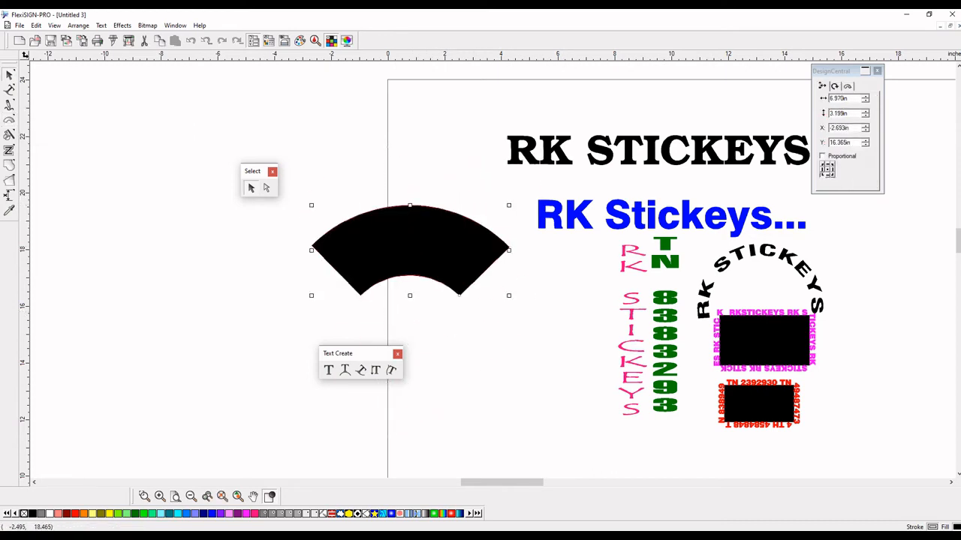
{"action": "left_click_drag", "start_coordinate": [375, 244], "coordinate": [473, 319]}
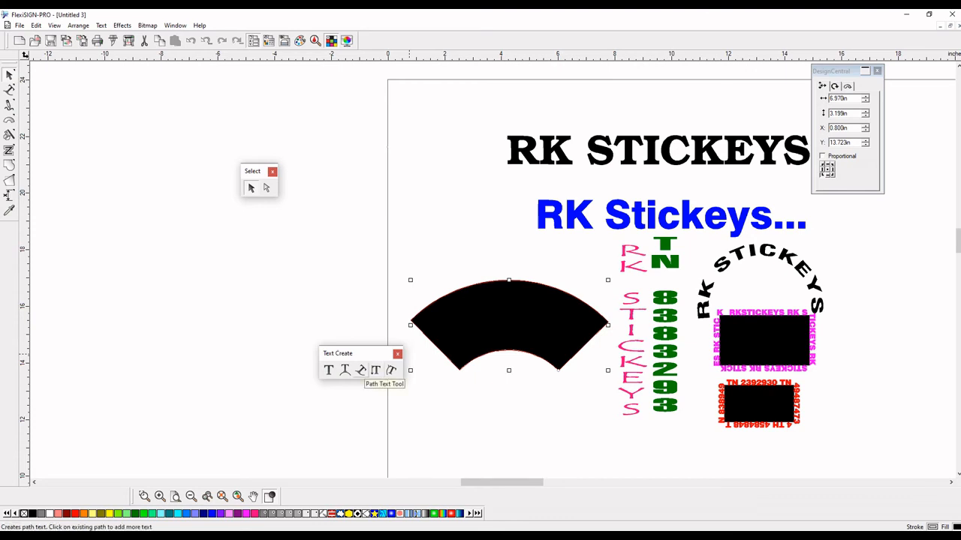
Try to start vertical path text on the outline of the black arc shape
{"action": "left_click", "coordinate": [390, 370]}
{"action": "left_click", "coordinate": [416, 307]}
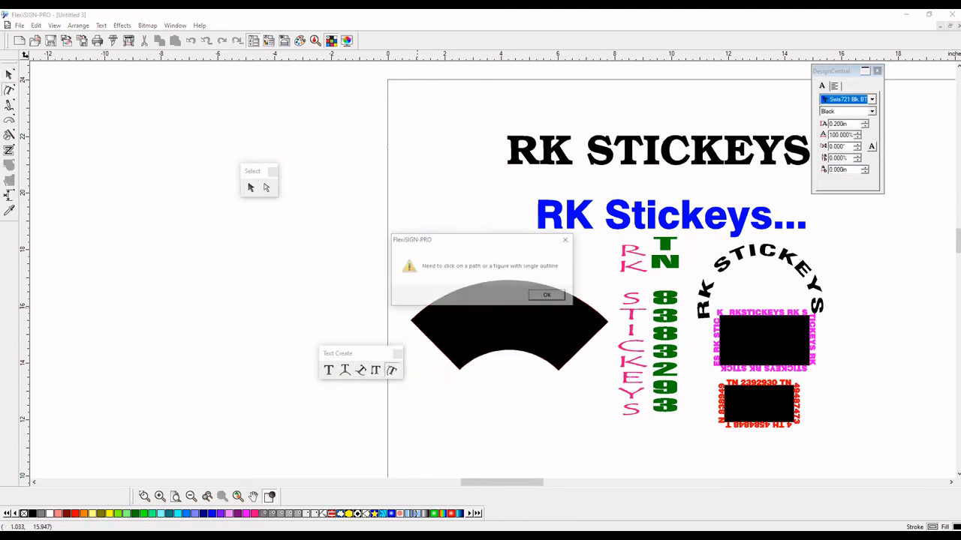
{"action": "left_click", "coordinate": [547, 296]}
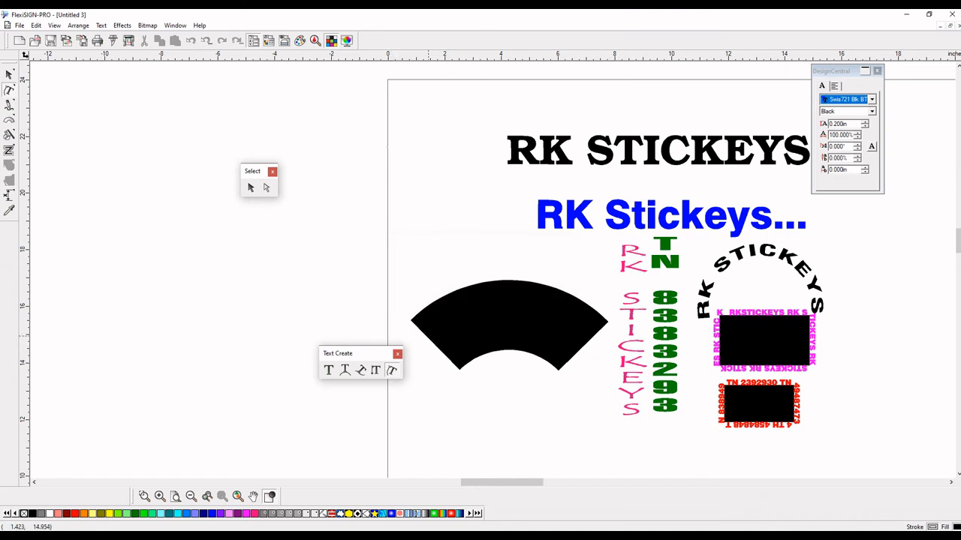
{"action": "left_click", "coordinate": [464, 365]}
{"action": "key", "text": "Escape"}
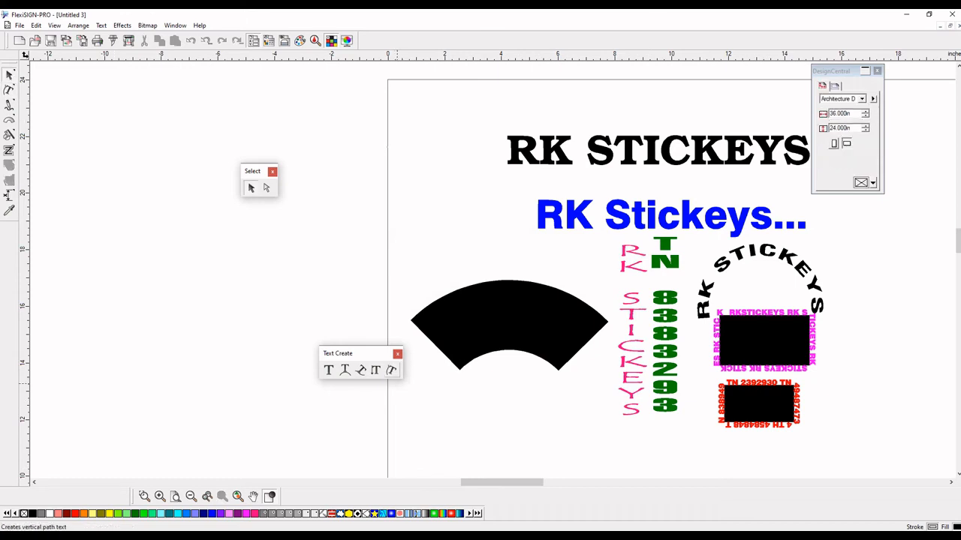
{"action": "left_click", "coordinate": [391, 370]}
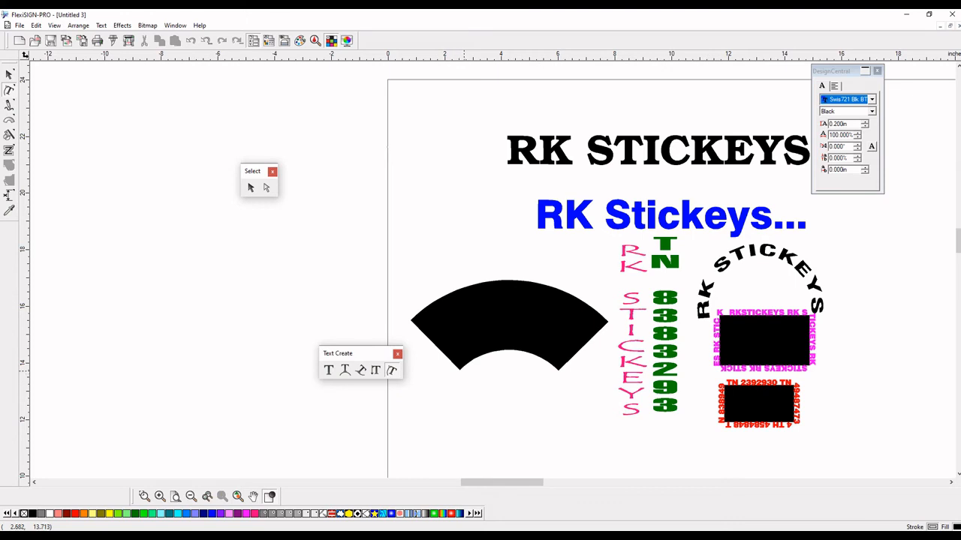
{"action": "left_click", "coordinate": [464, 370]}
{"action": "key", "text": "Return"}
{"action": "left_click", "coordinate": [468, 365]}
{"action": "left_click", "coordinate": [9, 74]}
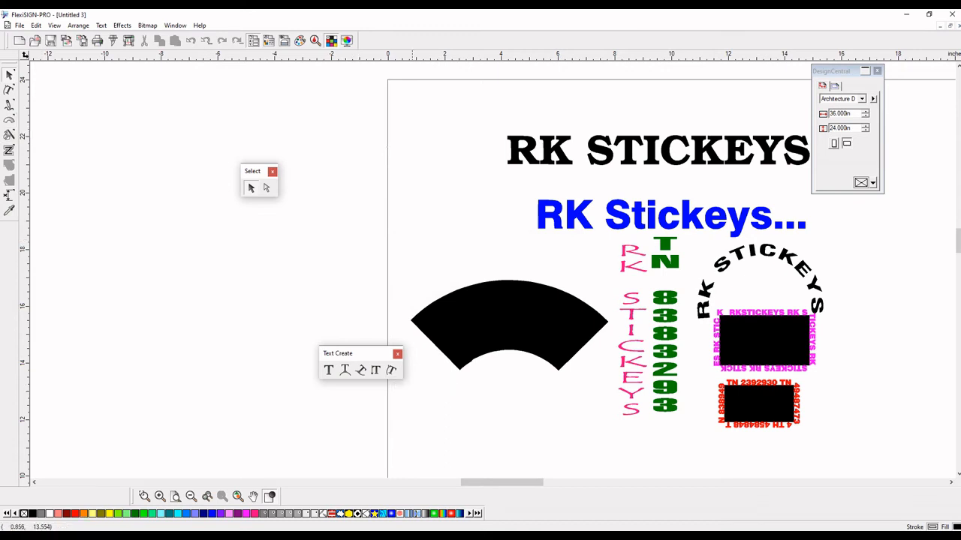
Create red vertical path text around the black arc shape's outline, ending in "NATION FRIENDS LIKE SHARE DOWNLOAD NOW RK RK"
{"action": "left_click", "coordinate": [391, 370]}
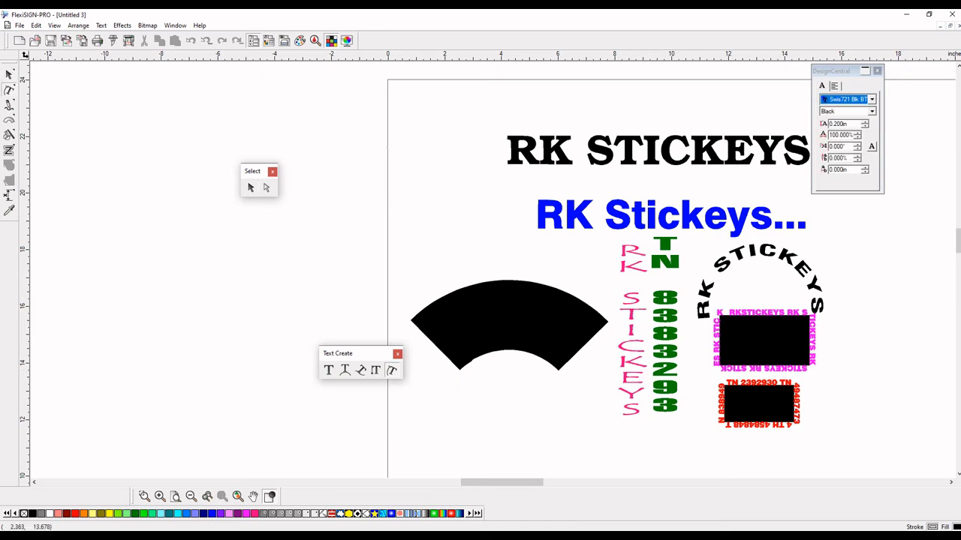
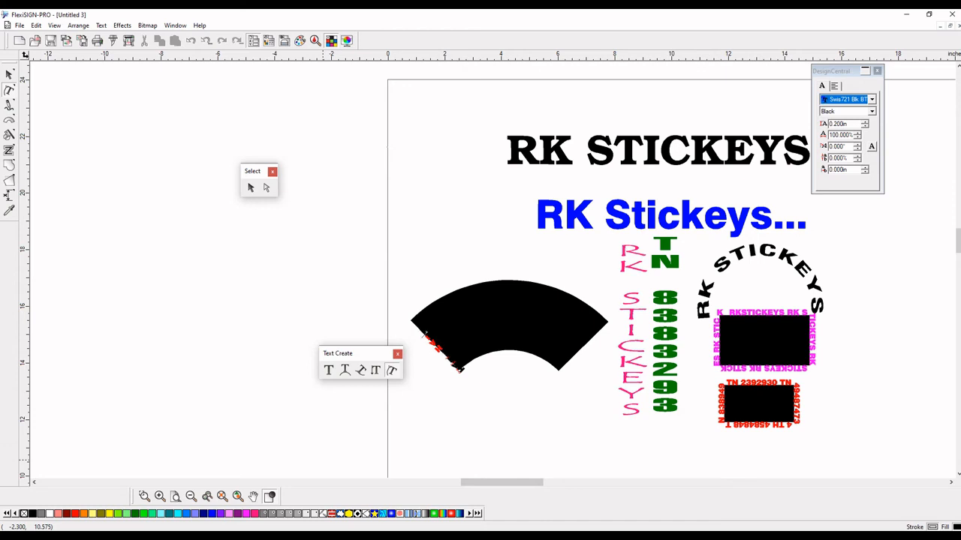
{"action": "type", "text": "K HWSSS NATION"}
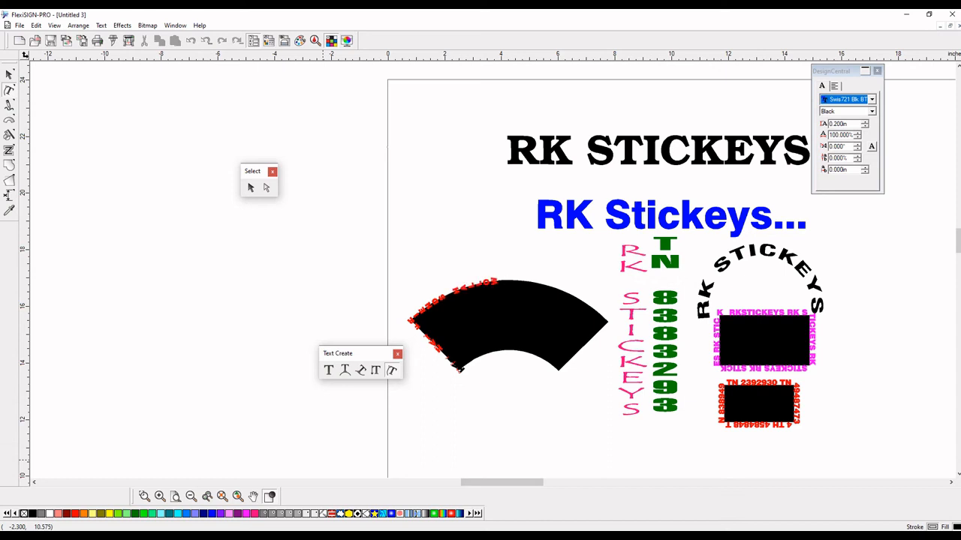
{"action": "type", "text": " FRIENDS LIKE"}
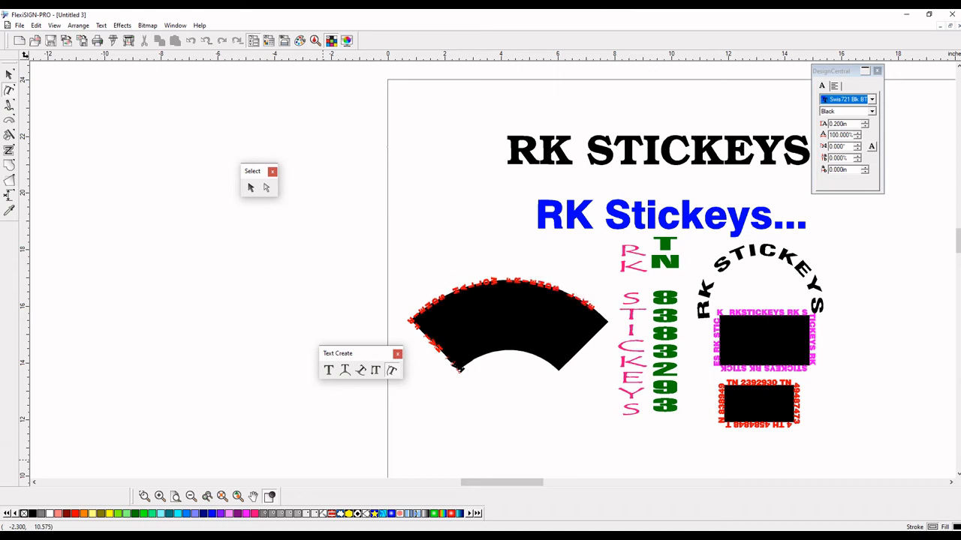
{"action": "type", "text": " STICKE"}
{"action": "type", "text": "YS..NOAD"}
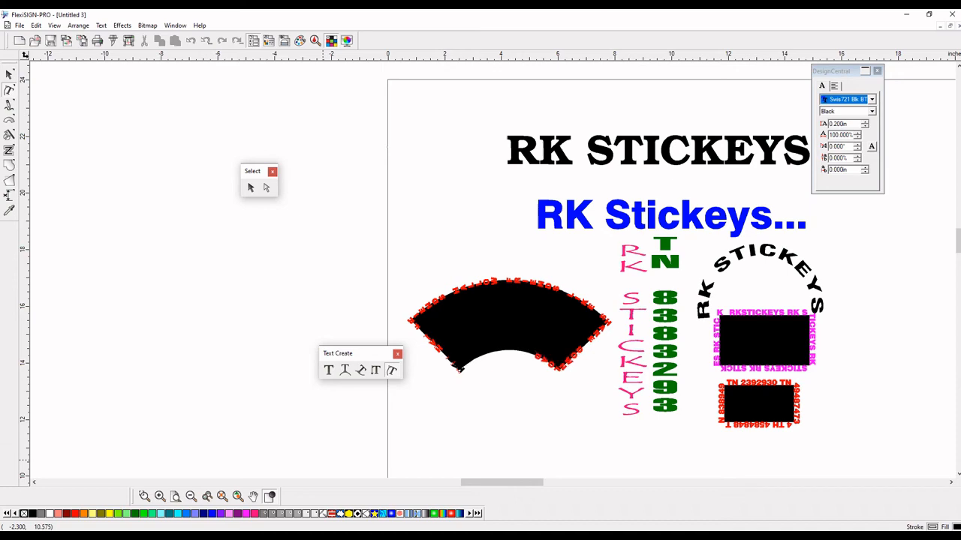
{"action": "scroll", "coordinate": [323, 460], "scroll_direction": "up", "scroll_amount": 6}
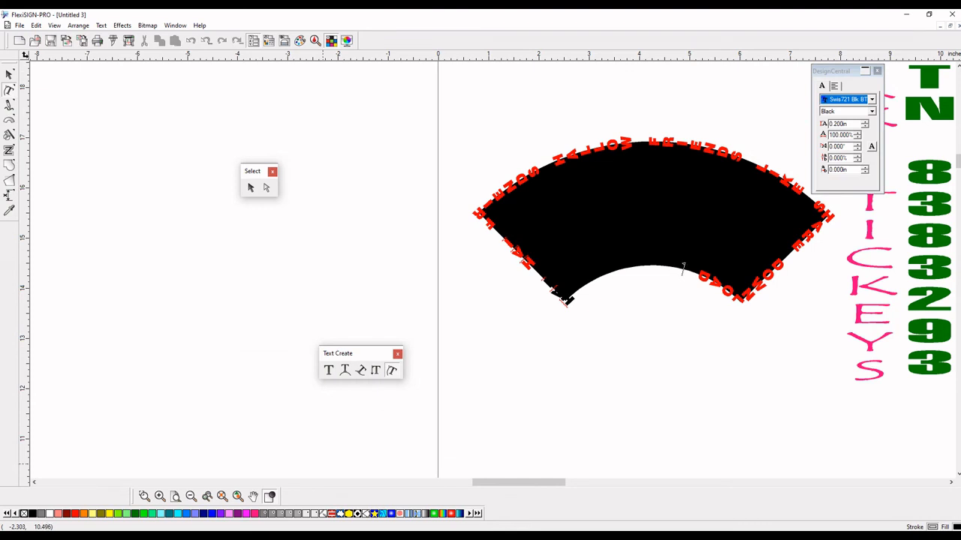
{"action": "type", "text": "NOW K RK "}
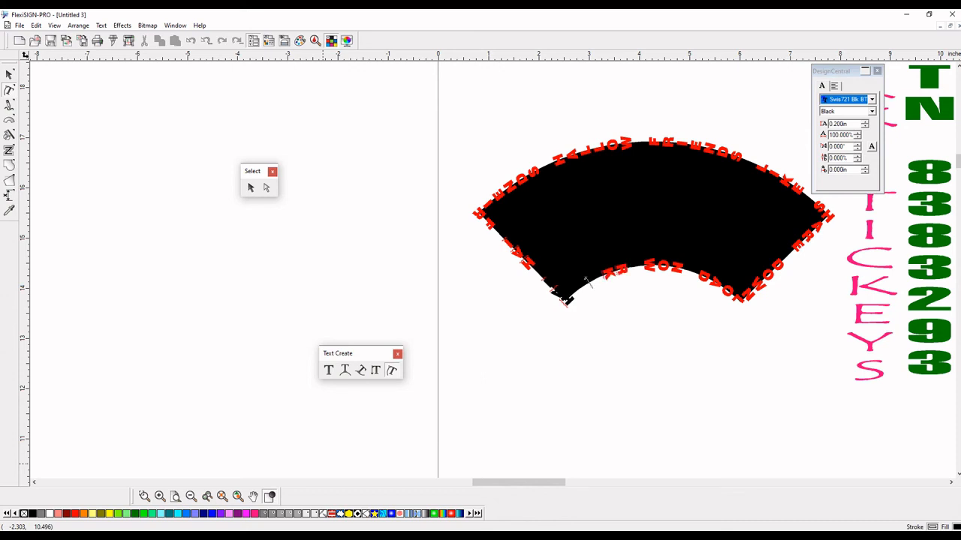
{"action": "type", "text": "RK"}
{"action": "key", "text": "Escape"}
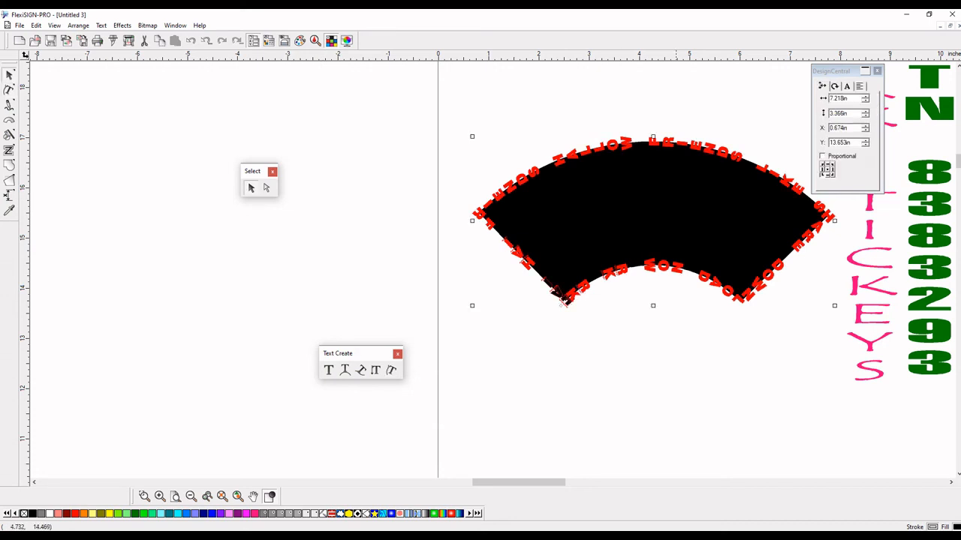
Move the black arc shape with its red path text up and to the left, away from the vertical pink text
{"action": "left_click_drag", "start_coordinate": [679, 267], "coordinate": [632, 198]}
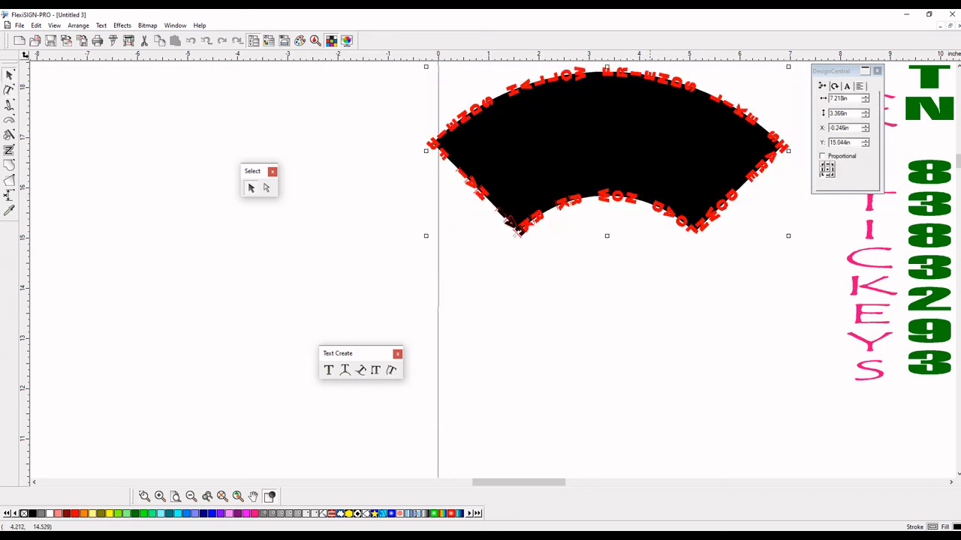
{"action": "scroll", "coordinate": [652, 270], "scroll_direction": "down", "scroll_amount": 2}
{"action": "left_click", "coordinate": [652, 270]}
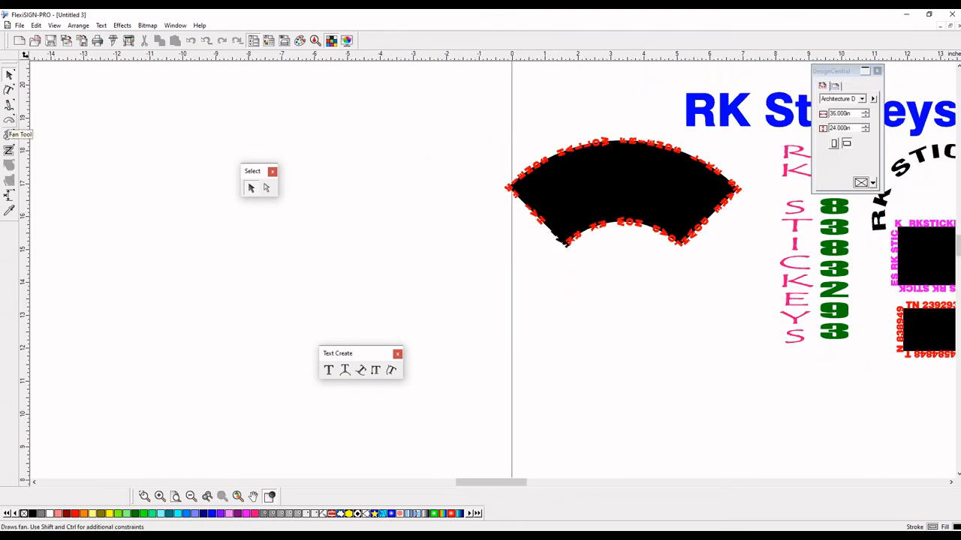
Draw a black five-pointed star with an outer radius of about 1.54 in below the arc shape
{"action": "left_click_drag", "start_coordinate": [9, 120], "coordinate": [75, 122]}
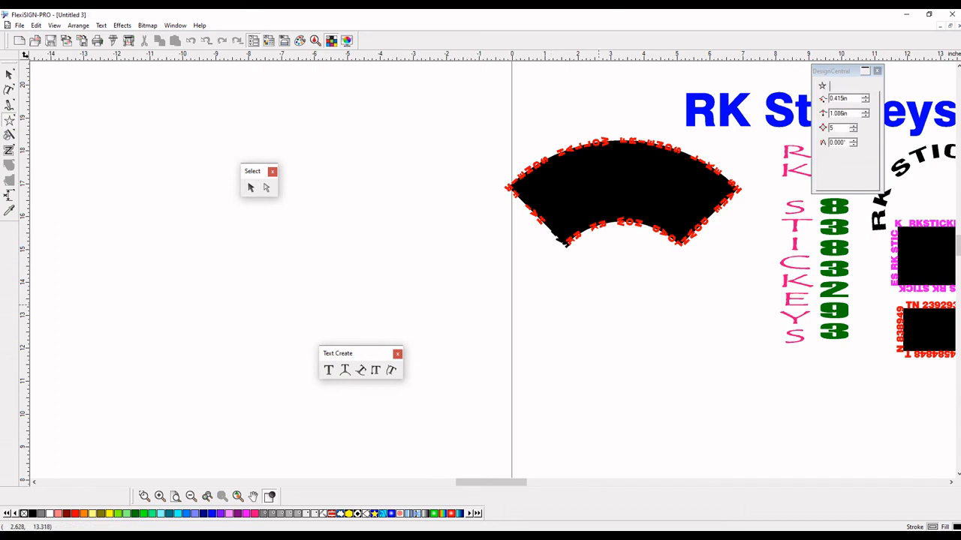
{"action": "left_click_drag", "start_coordinate": [599, 305], "coordinate": [628, 346]}
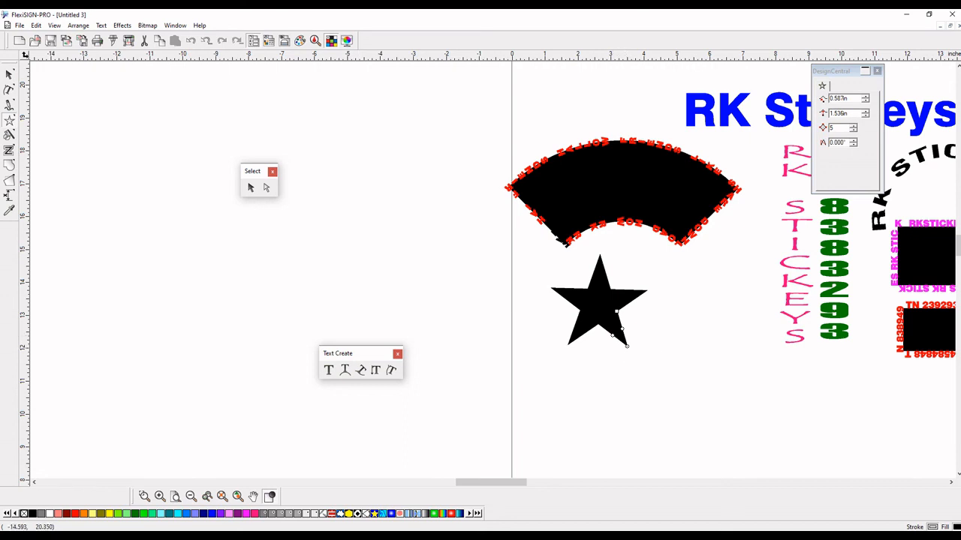
{"action": "left_click", "coordinate": [391, 370]}
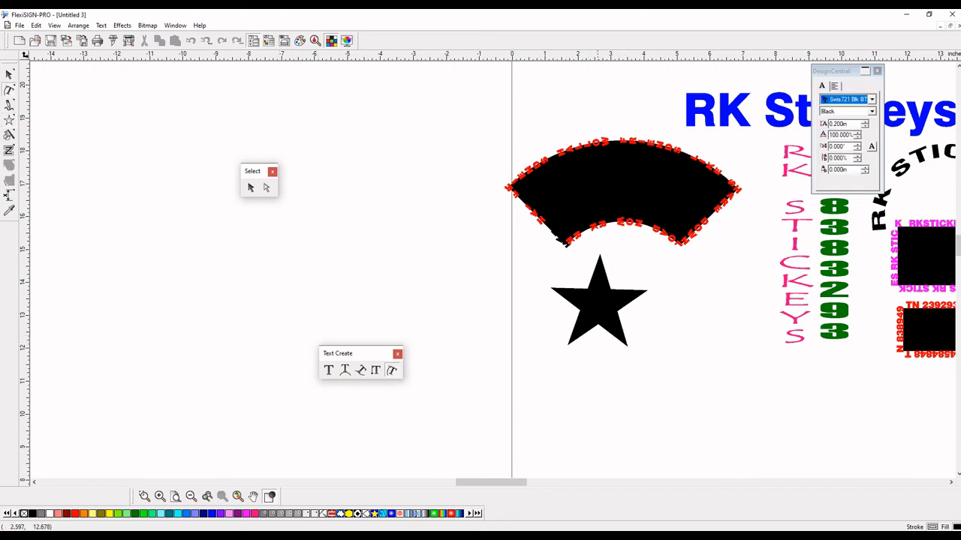
{"action": "left_click", "coordinate": [598, 327]}
{"action": "left_click", "coordinate": [551, 296]}
{"action": "key", "text": "Escape"}
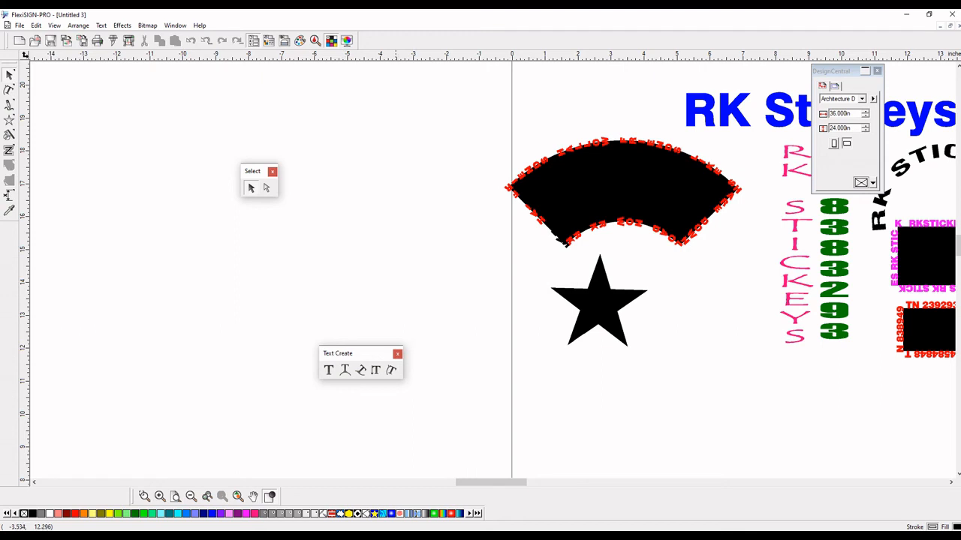
Create magenta vertical path text around the star's outline from its lower-left point, with "5758" near the start and "LIKE LIKE LIKE" at the end
{"action": "left_click", "coordinate": [390, 369]}
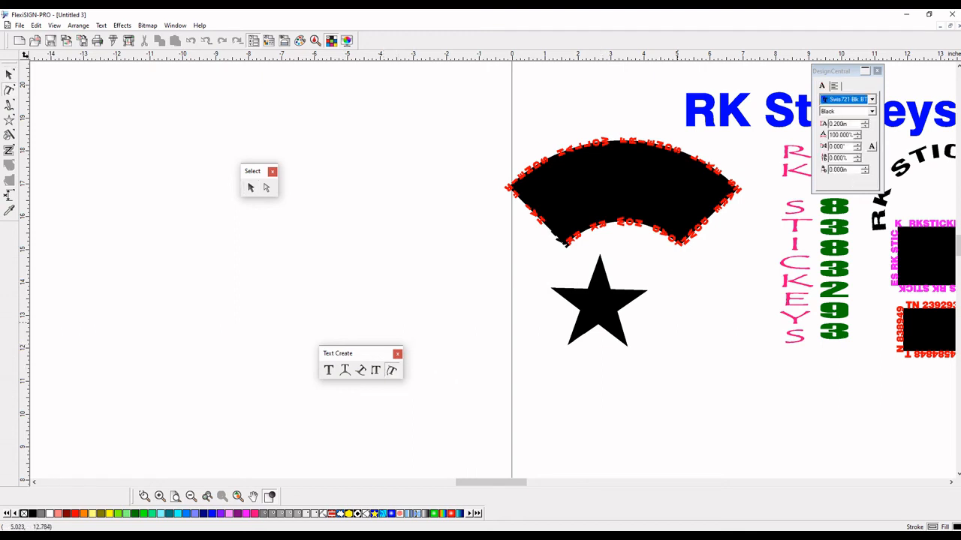
{"action": "left_click_drag", "start_coordinate": [672, 237], "coordinate": [478, 363]}
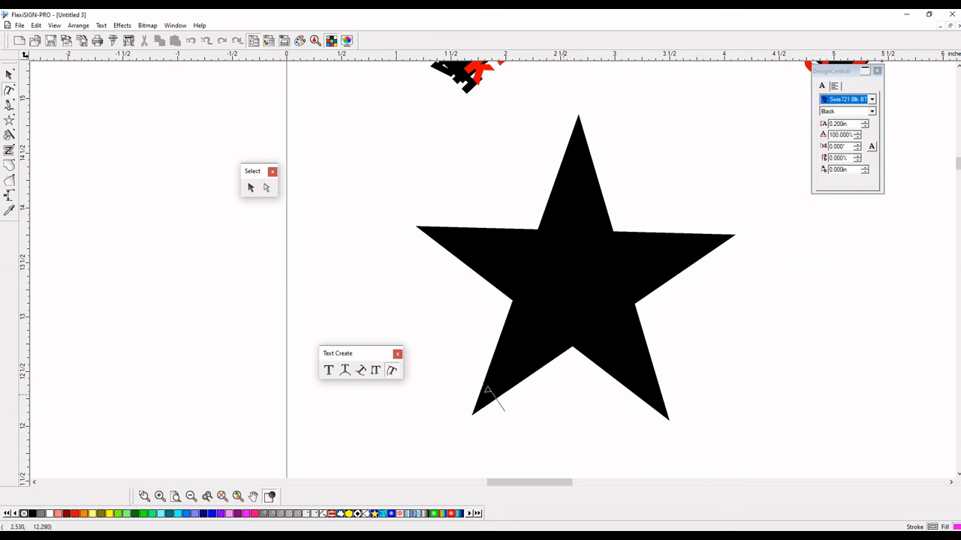
{"action": "type", "text": "TE"}
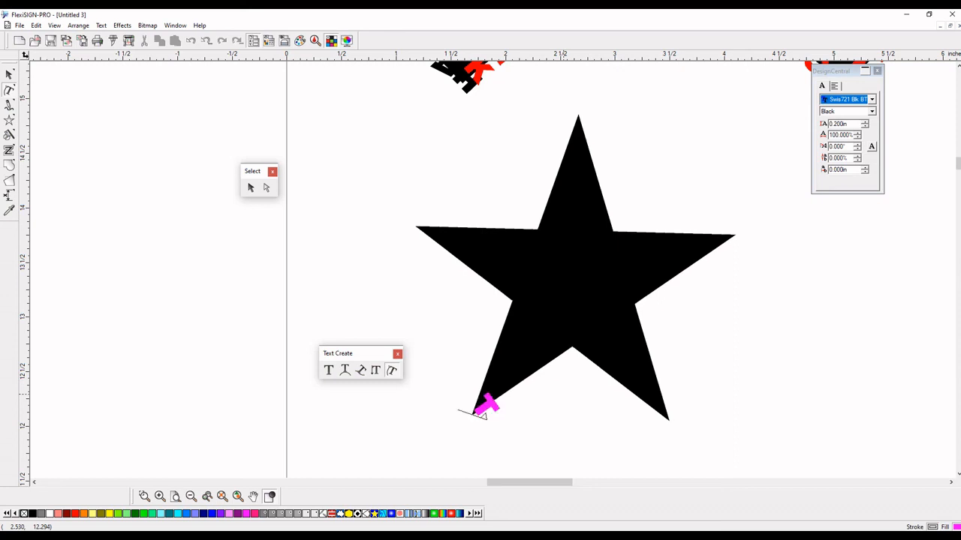
{"action": "type", "text": " SN"}
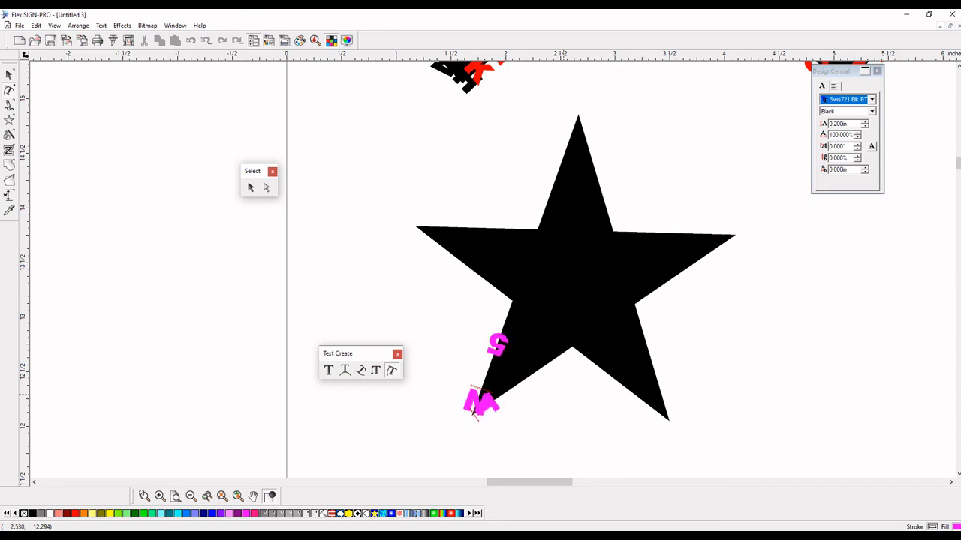
{"action": "type", "text": "SB RK"}
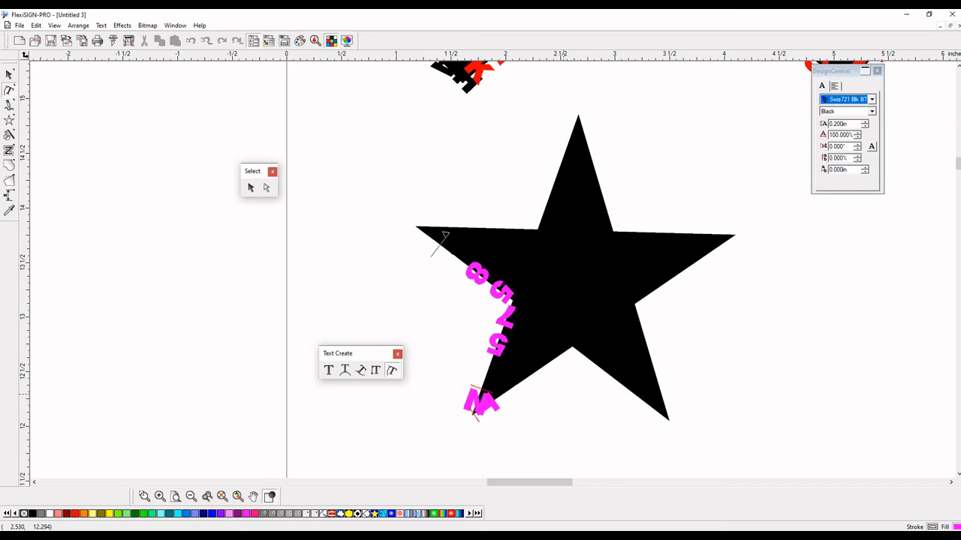
{"action": "type", "text": "RKRY"}
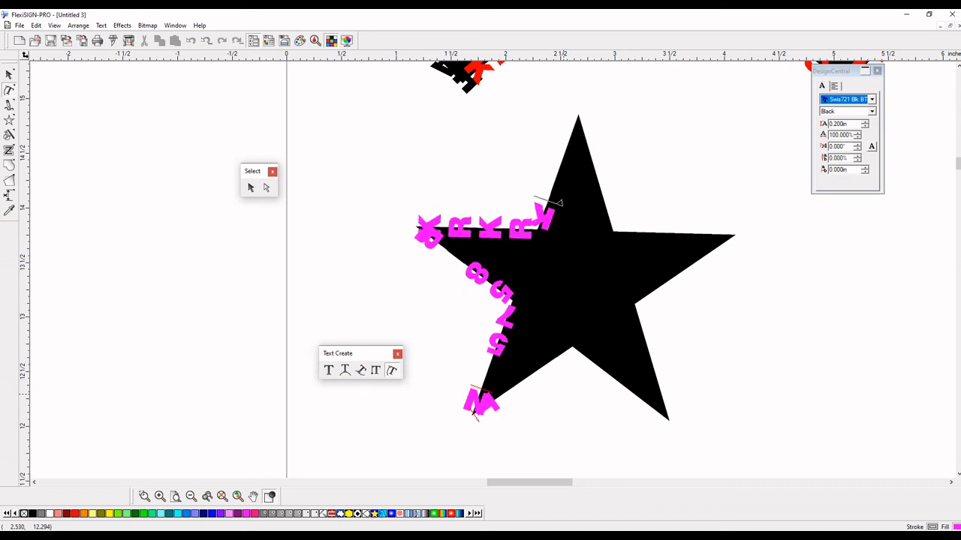
{"action": "type", "text": "DRKD"}
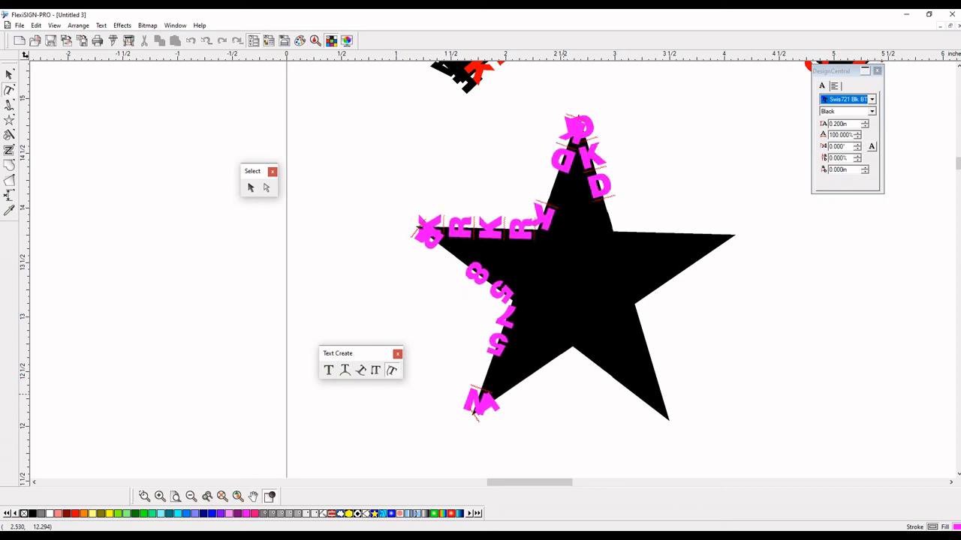
{"action": "type", "text": "EIEE"}
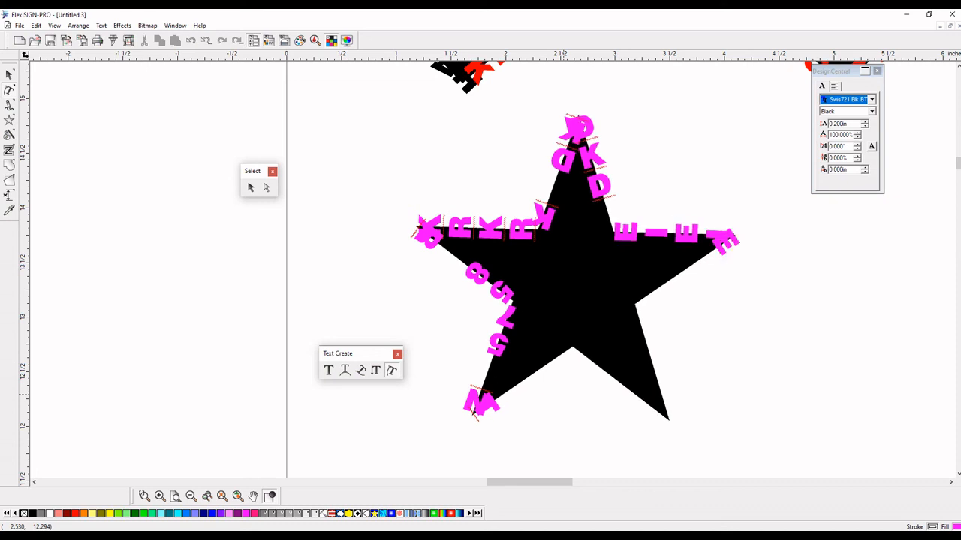
{"action": "type", "text": "IL"}
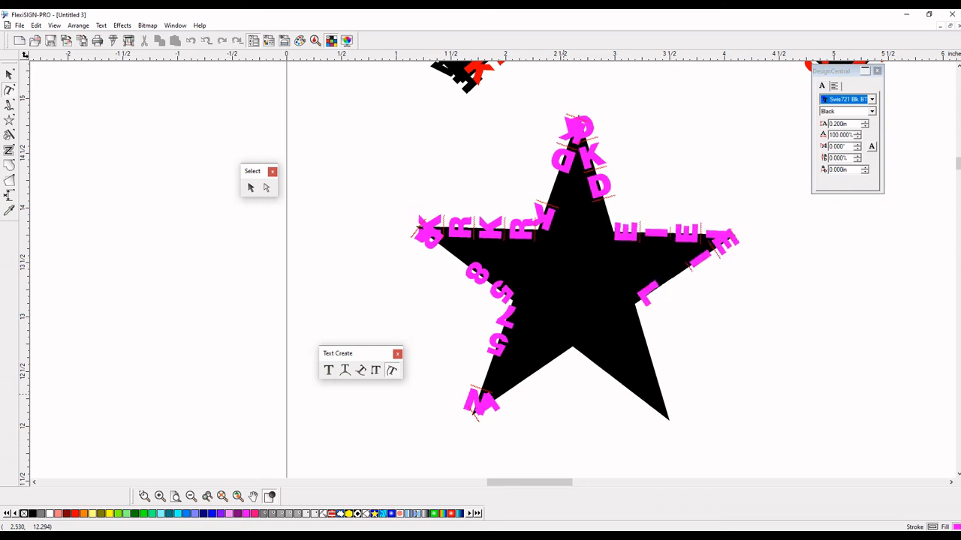
{"action": "type", "text": "IKE LIKE"}
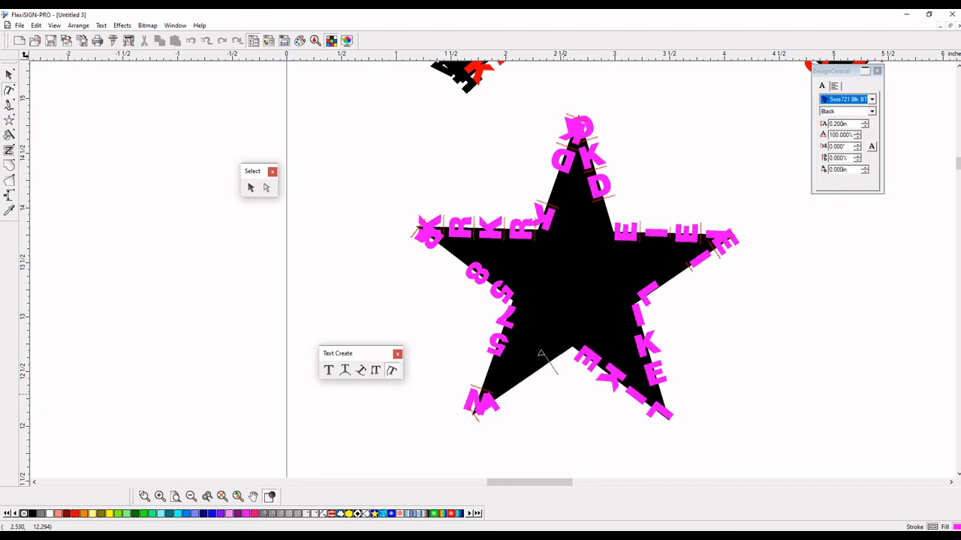
{"action": "type", "text": " LIKE"}
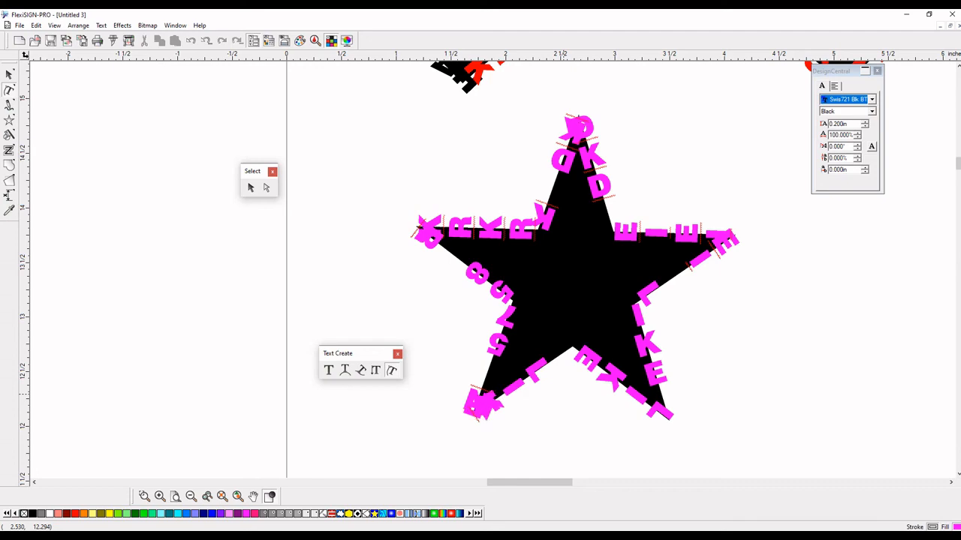
{"action": "left_click", "coordinate": [10, 74]}
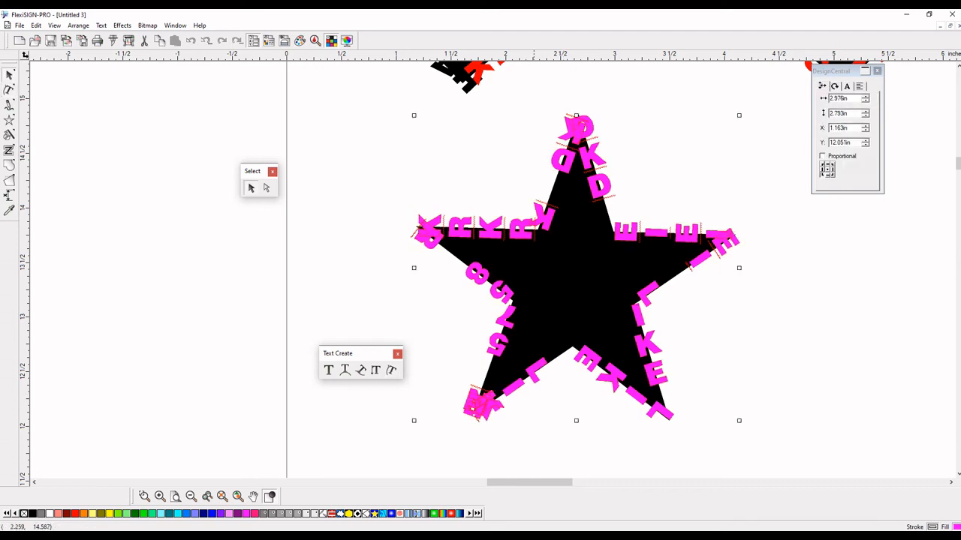
Examine the vertical path text around the star up close and together with the other text samples
{"action": "scroll", "coordinate": [557, 155], "scroll_direction": "down", "scroll_amount": 1}
{"action": "scroll", "coordinate": [556, 155], "scroll_direction": "down", "scroll_amount": 7}
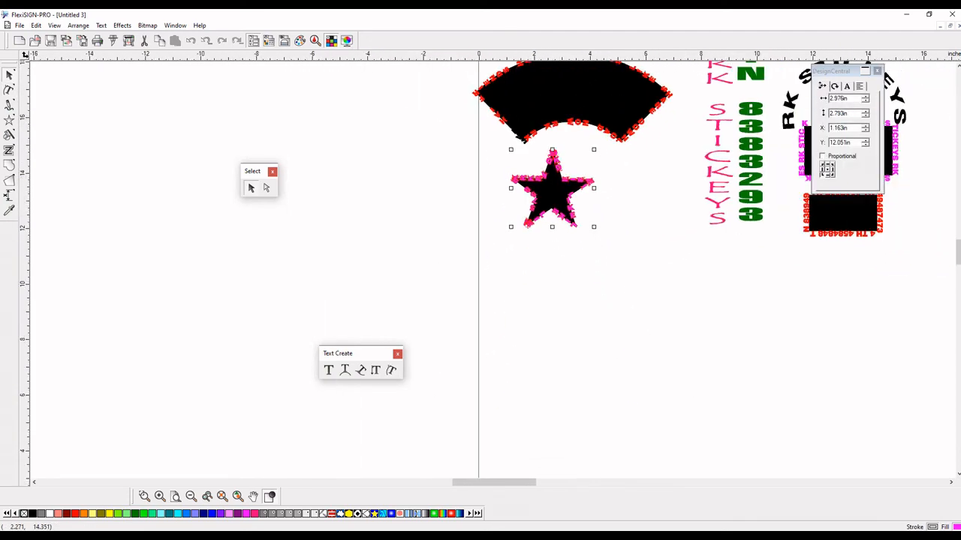
{"action": "scroll", "coordinate": [571, 155], "scroll_direction": "up", "scroll_amount": 2}
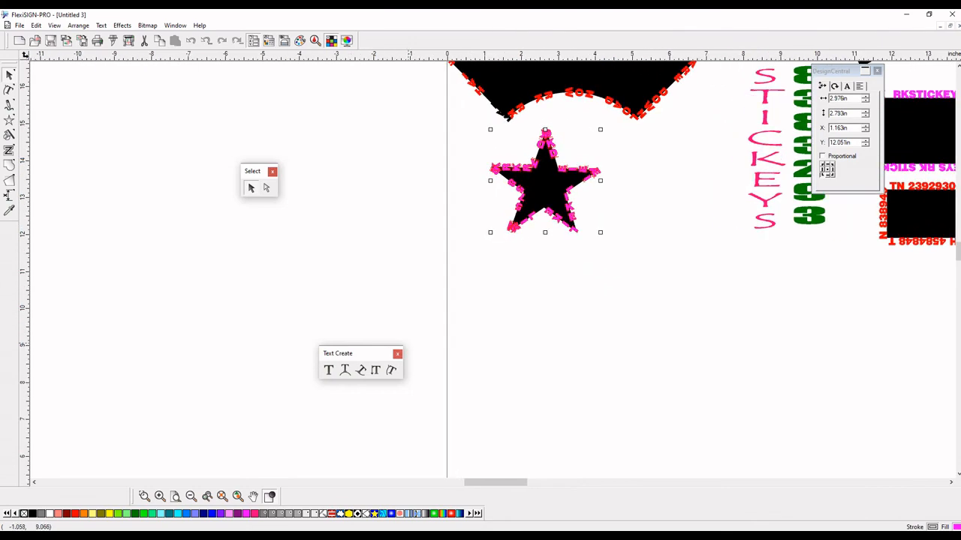
{"action": "left_click_drag", "start_coordinate": [375, 354], "coordinate": [449, 146]}
{"action": "left_click_drag", "start_coordinate": [373, 118], "coordinate": [603, 242]}
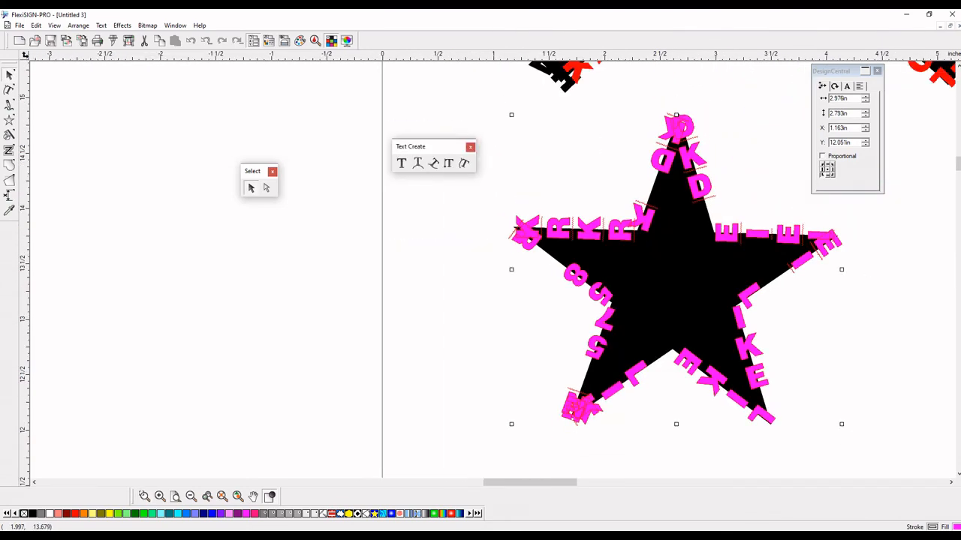
{"action": "scroll", "coordinate": [604, 243], "scroll_direction": "down", "scroll_amount": 2}
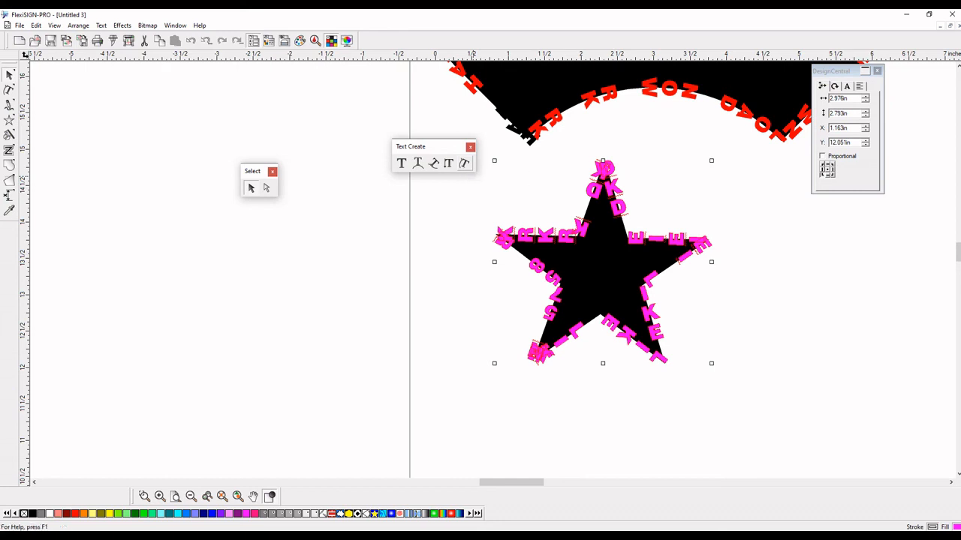
{"action": "key", "text": "Escape"}
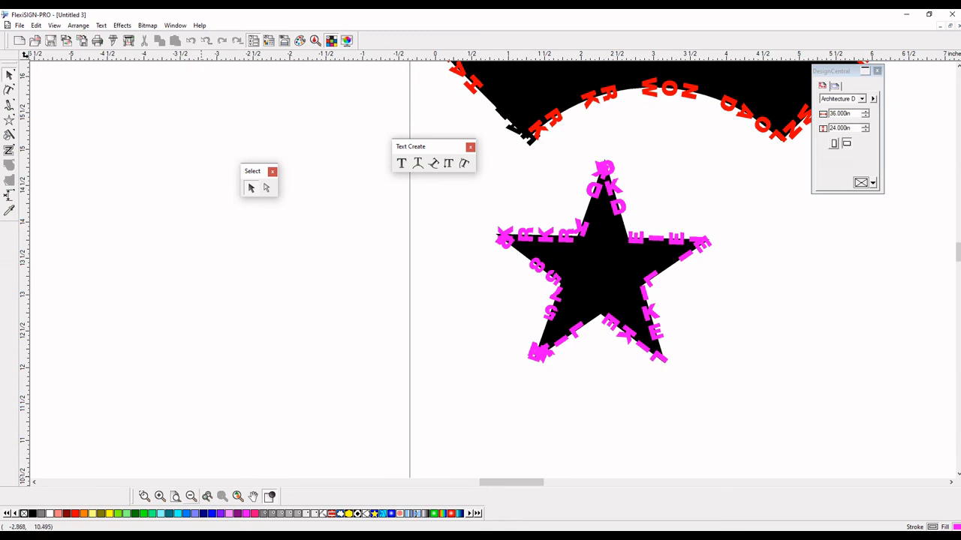
{"action": "left_click", "coordinate": [191, 496]}
{"action": "left_click", "coordinate": [144, 496]}
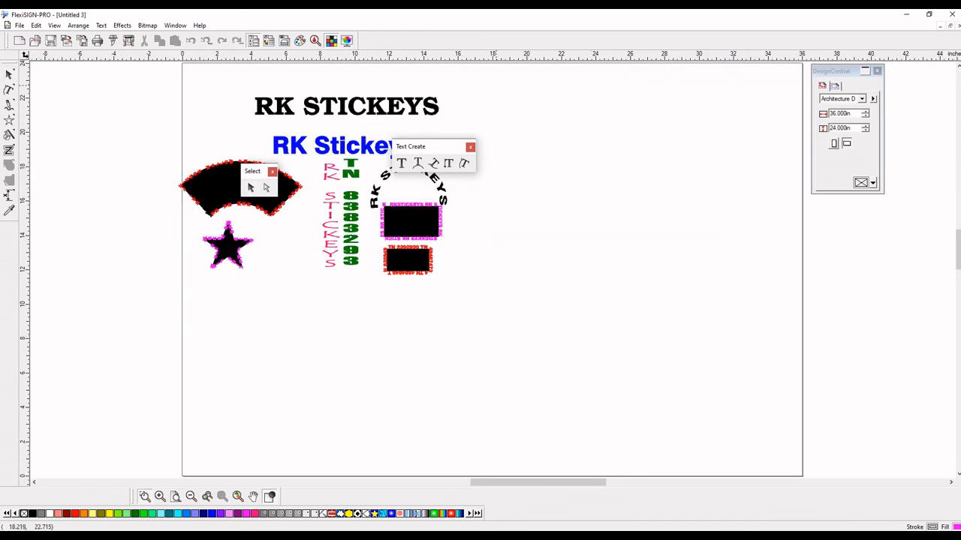
{"action": "left_click_drag", "start_coordinate": [496, 84], "coordinate": [158, 289]}
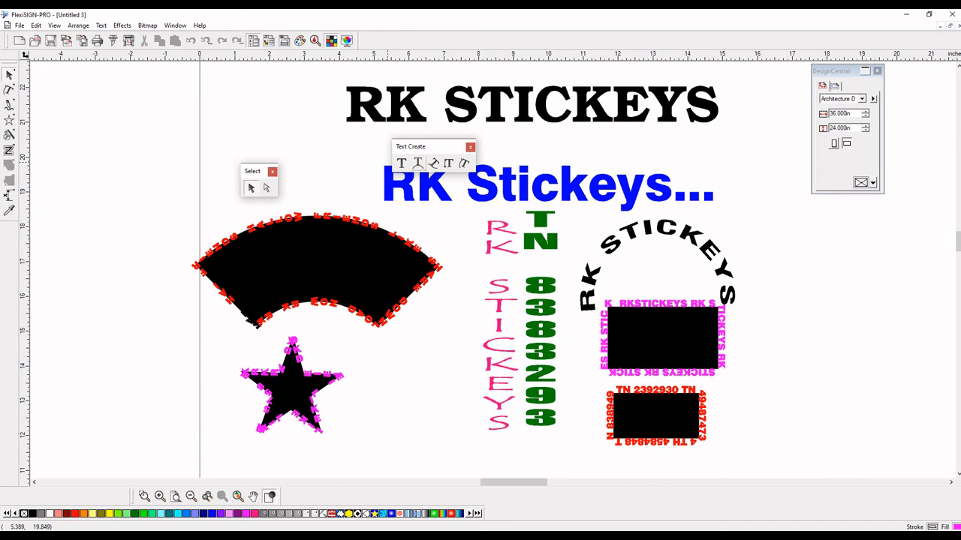
Place the Text Create toolbar beside the Select toolbar and collapse the DesignCentral palette to uncover the artwork
{"action": "left_click_drag", "start_coordinate": [421, 146], "coordinate": [782, 274]}
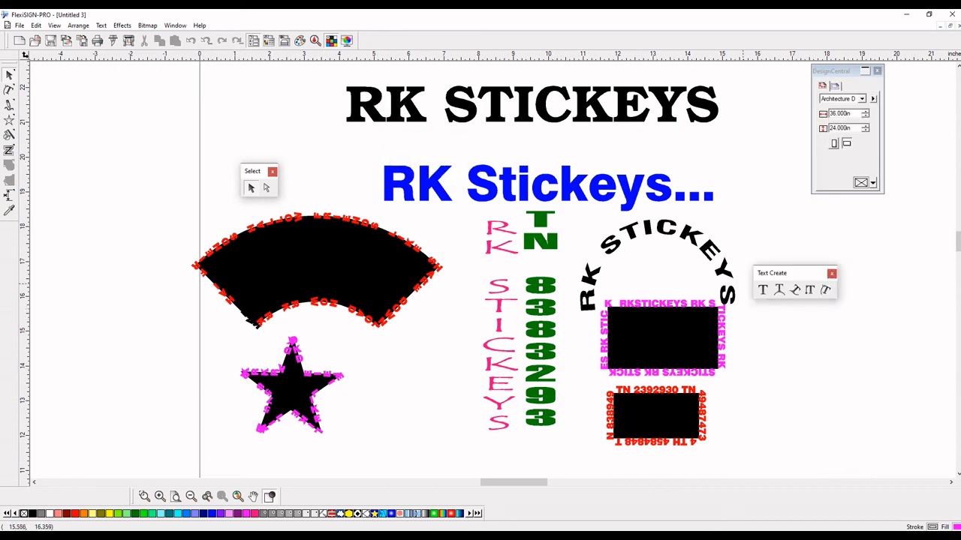
{"action": "left_click_drag", "start_coordinate": [781, 273], "coordinate": [318, 173]}
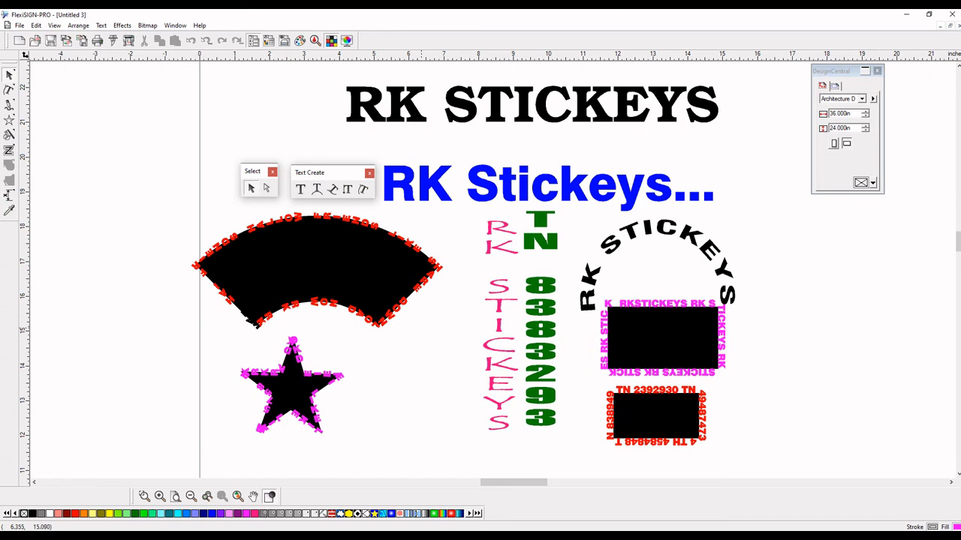
{"action": "left_click", "coordinate": [866, 71]}
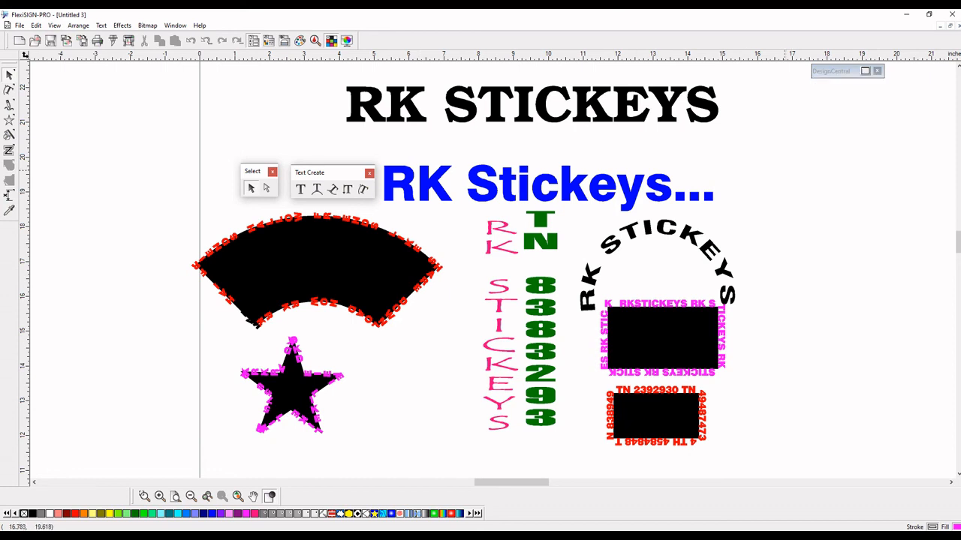
Review all the finished text samples on the page, framing the whole set in the view
{"action": "scroll", "coordinate": [784, 171], "scroll_direction": "down", "scroll_amount": 1}
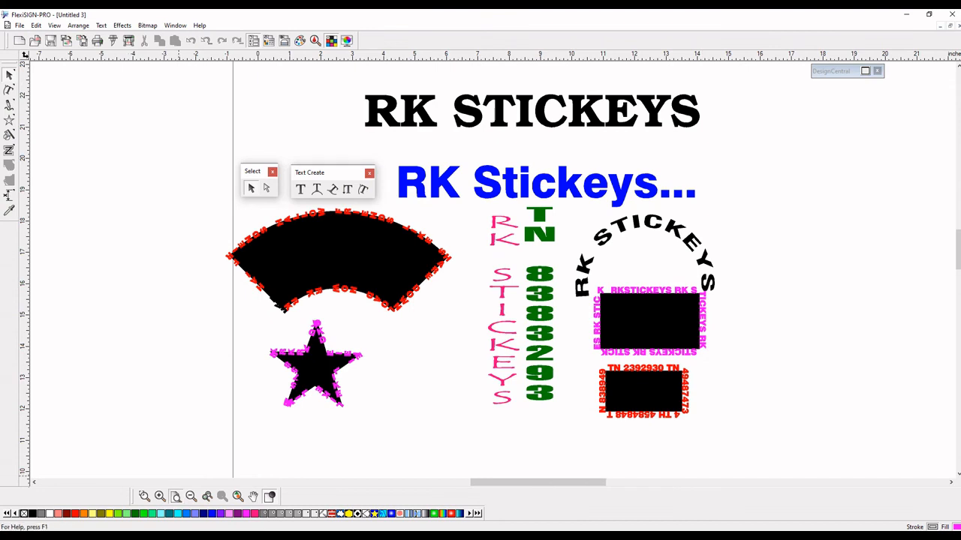
{"action": "left_click", "coordinate": [176, 497]}
{"action": "scroll", "coordinate": [312, 392], "scroll_direction": "down", "scroll_amount": 1}
{"action": "left_click_drag", "start_coordinate": [157, 108], "coordinate": [450, 300]}
{"action": "left_click", "coordinate": [415, 155]}
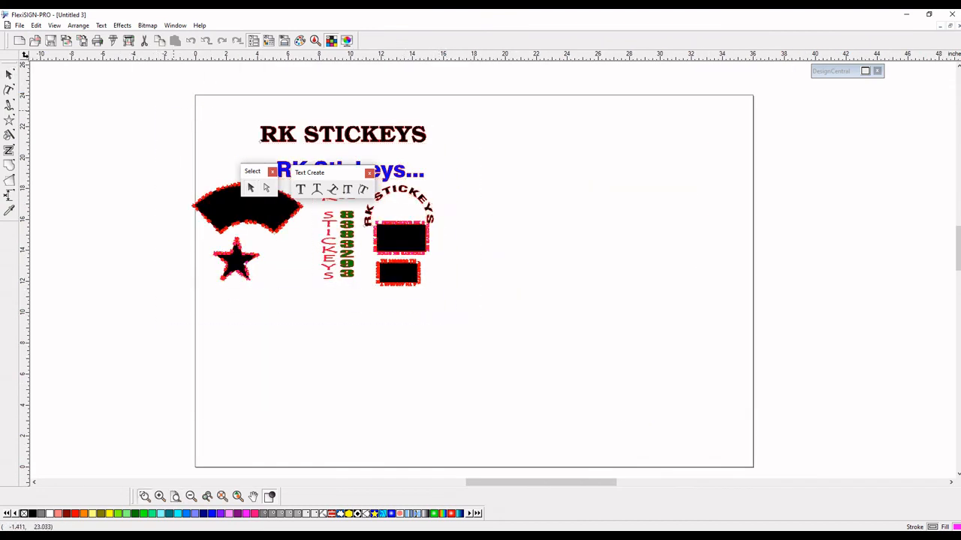
{"action": "left_click_drag", "start_coordinate": [171, 109], "coordinate": [466, 306]}
{"action": "key", "text": "F5"}
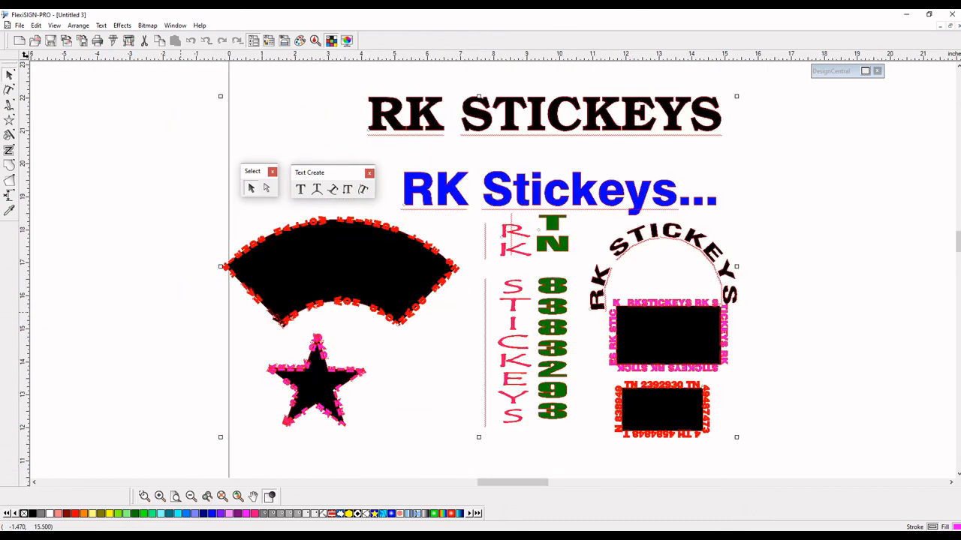
{"action": "left_click", "coordinate": [192, 317]}
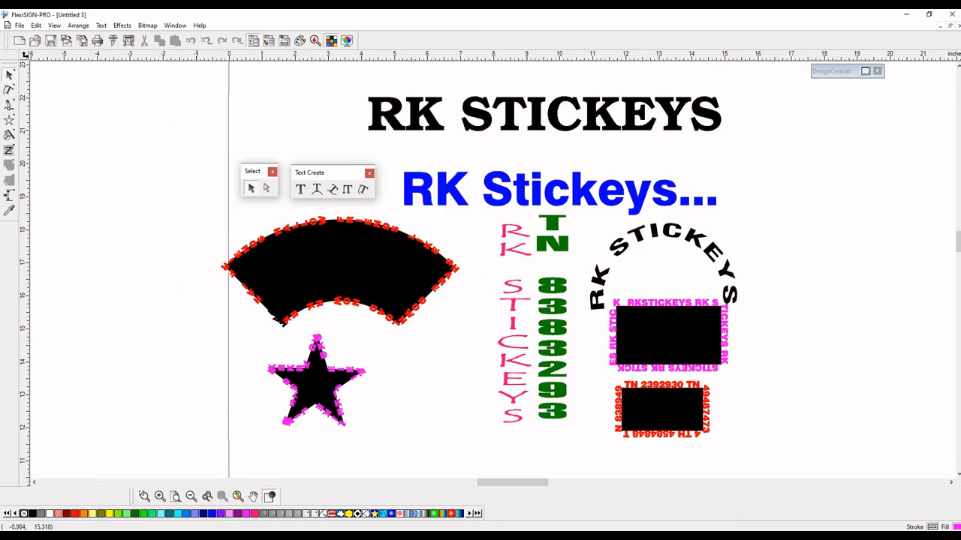